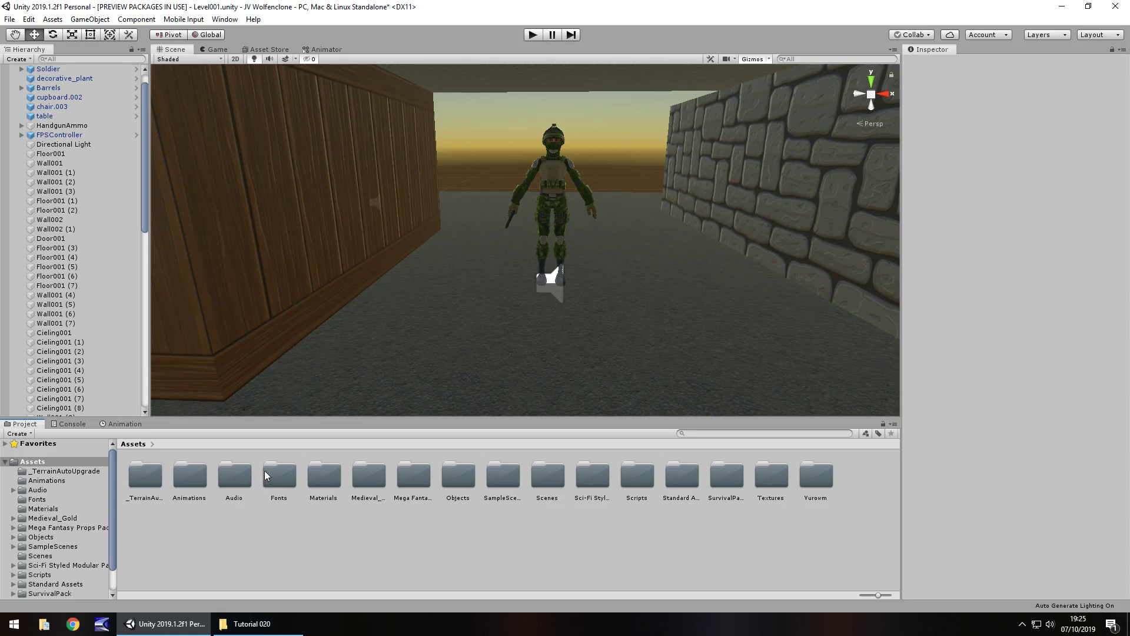
right_click_drag(419, 341, 354, 220)
scroll(354, 220, "up", 15)
right_click_drag(467, 283, 528, 246)
scroll(528, 246, "down", 3)
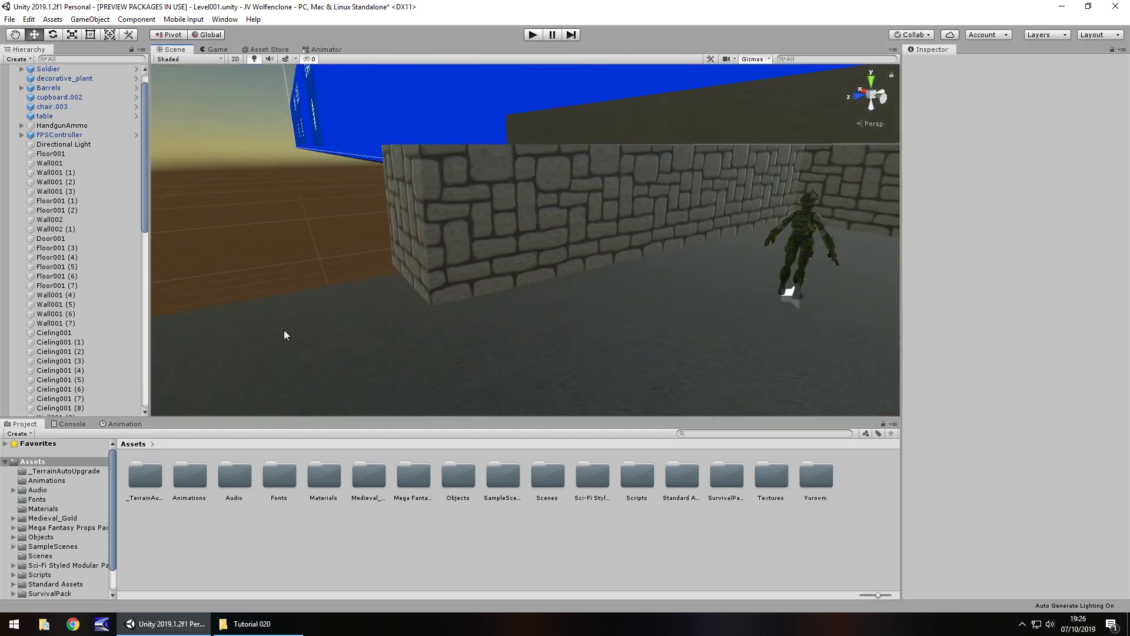
Search the Asset Store for "gold" and limit the results to free assets.
left_click(266, 49)
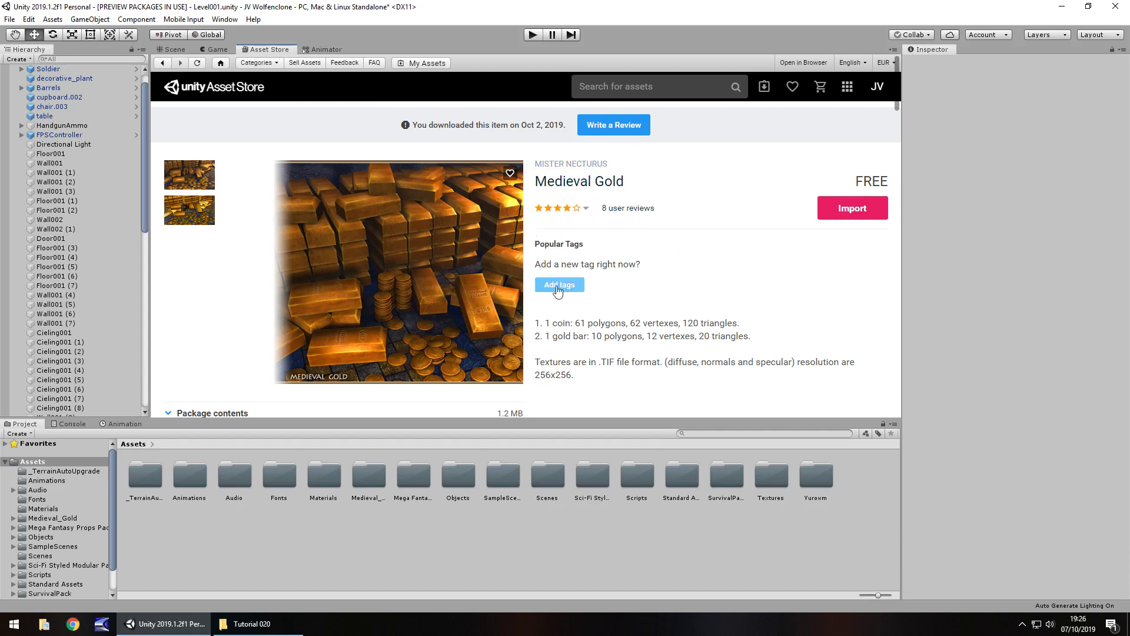
left_click(619, 87)
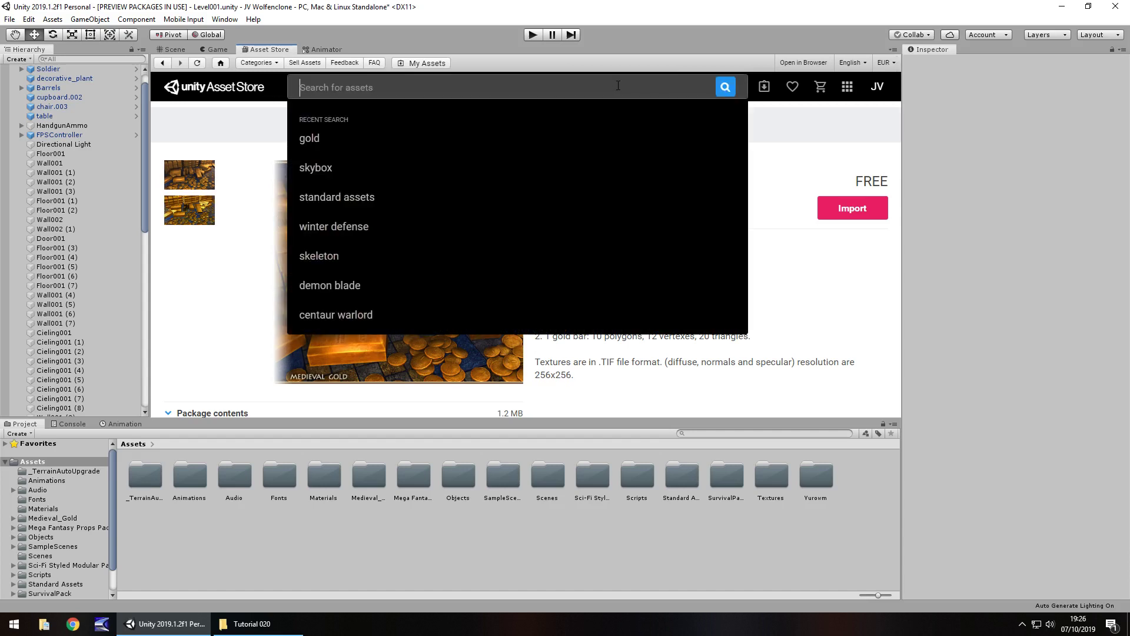
type("gold")
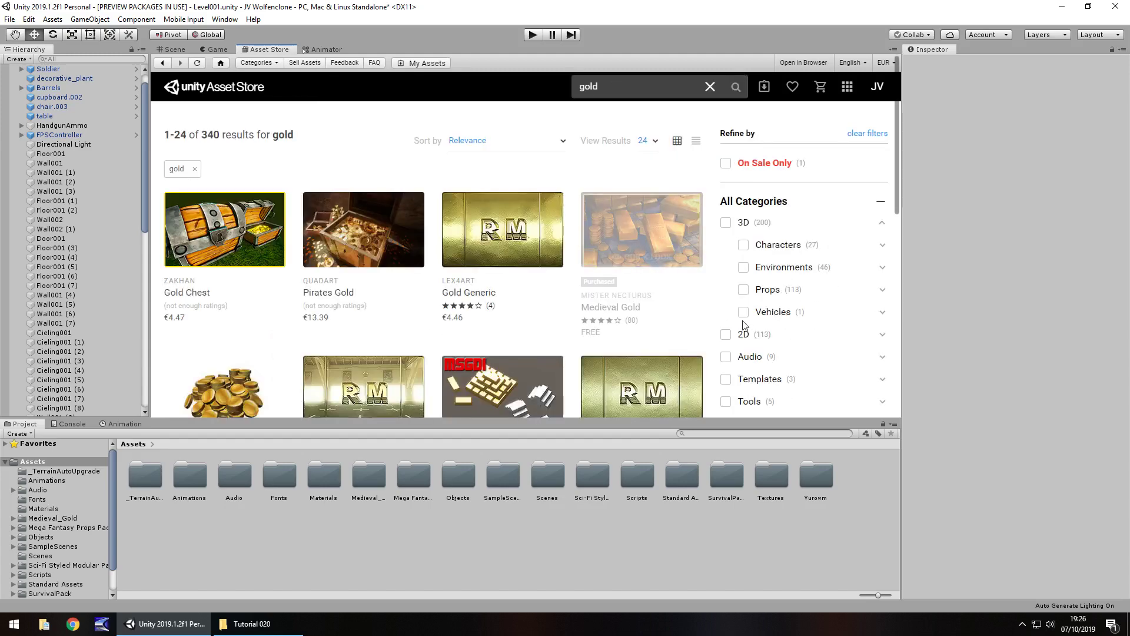
scroll(777, 339, "down", 1)
scroll(777, 339, "down", 3)
left_click(725, 355)
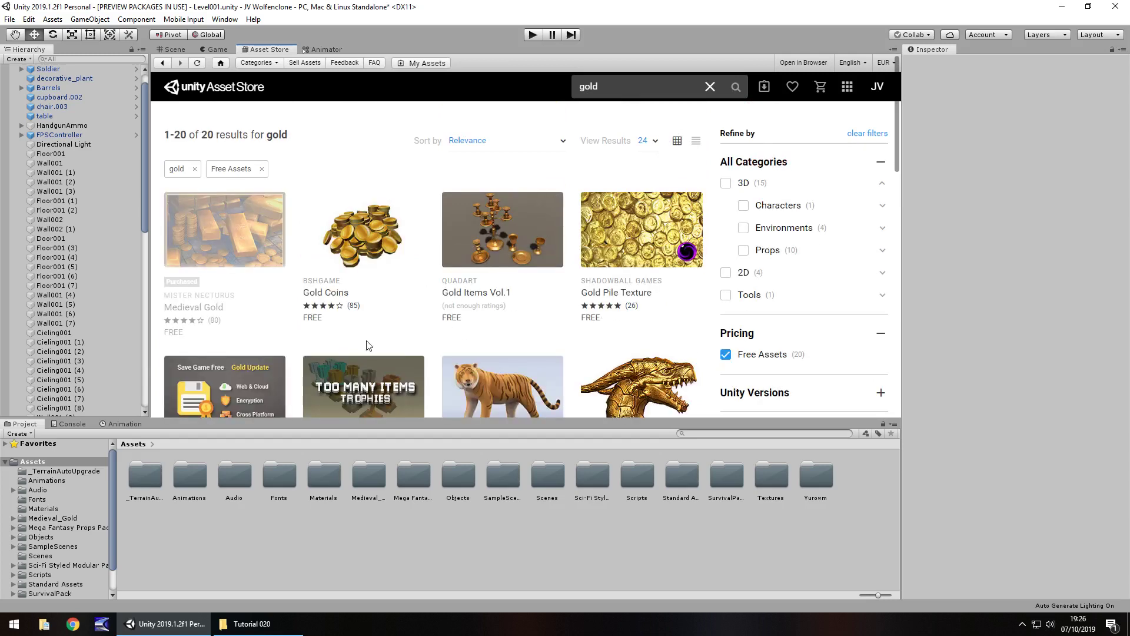
Open the product page of the Medieval Gold asset from the free results.
mouse_move(412, 317)
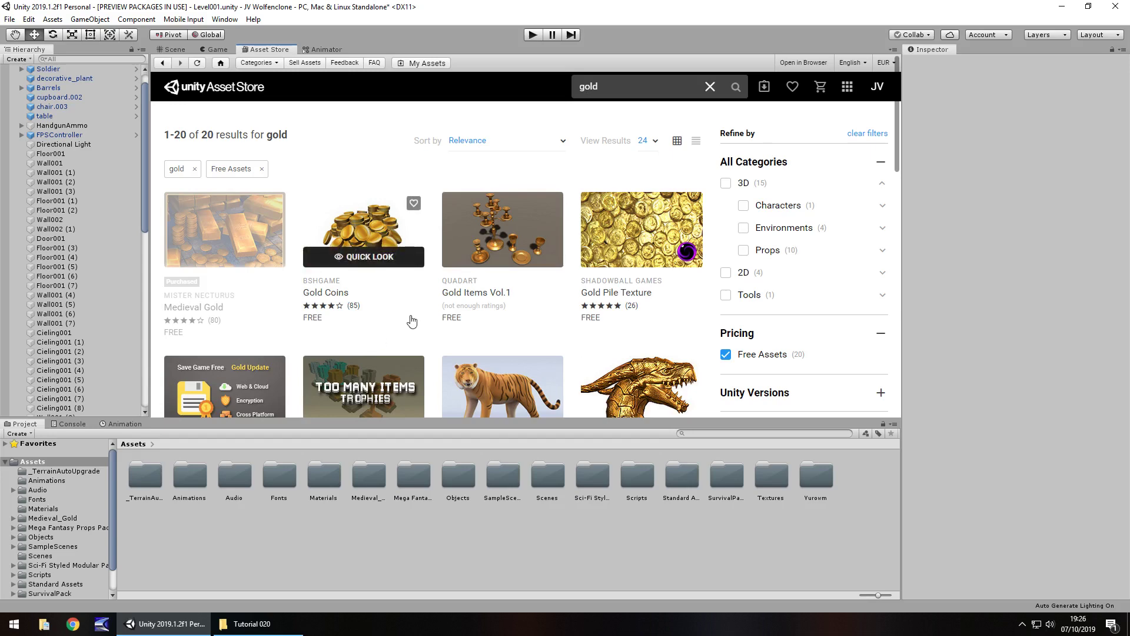
mouse_move(190, 321)
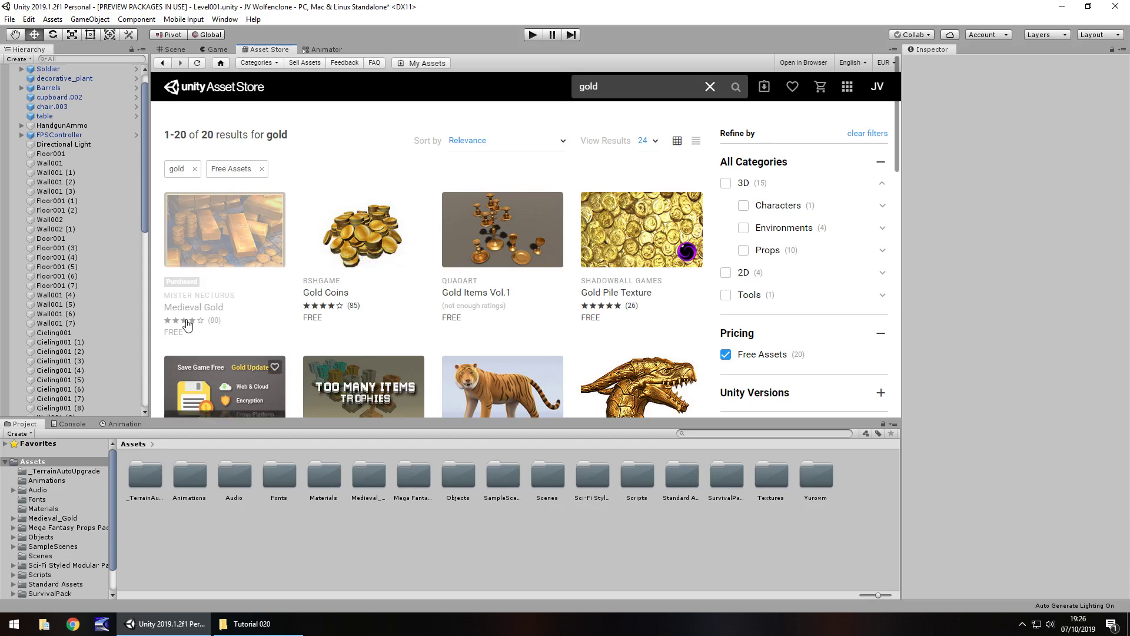
left_click(216, 222)
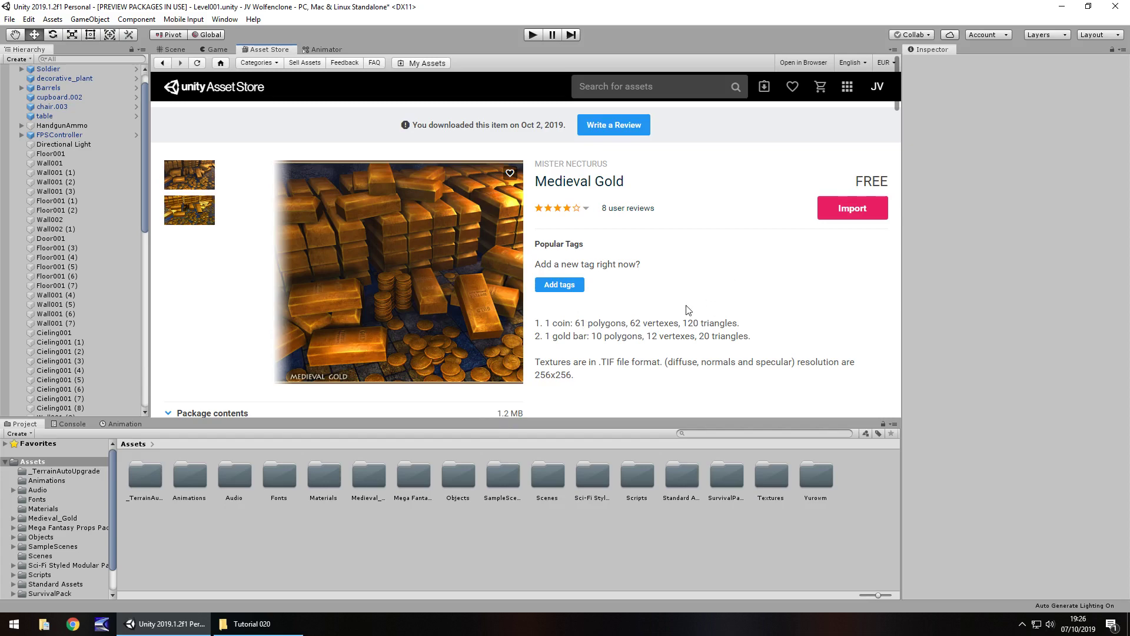
Place the 1_ignot model from the Medieval_Gold folder on the scene's floor near the stone wall.
left_click(175, 50)
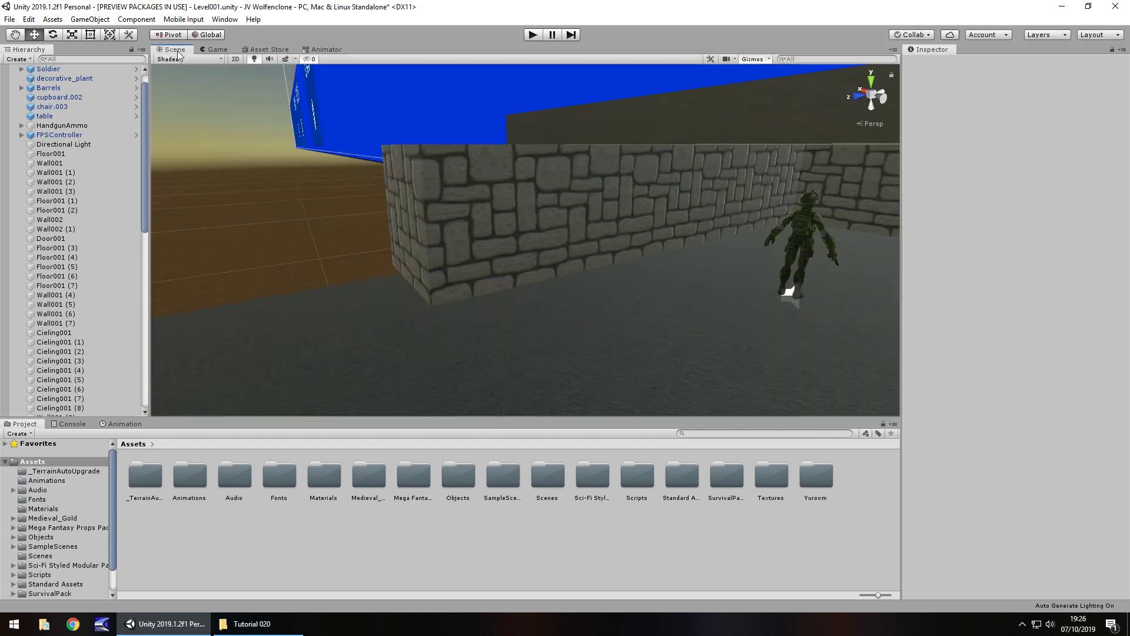
left_click(65, 518)
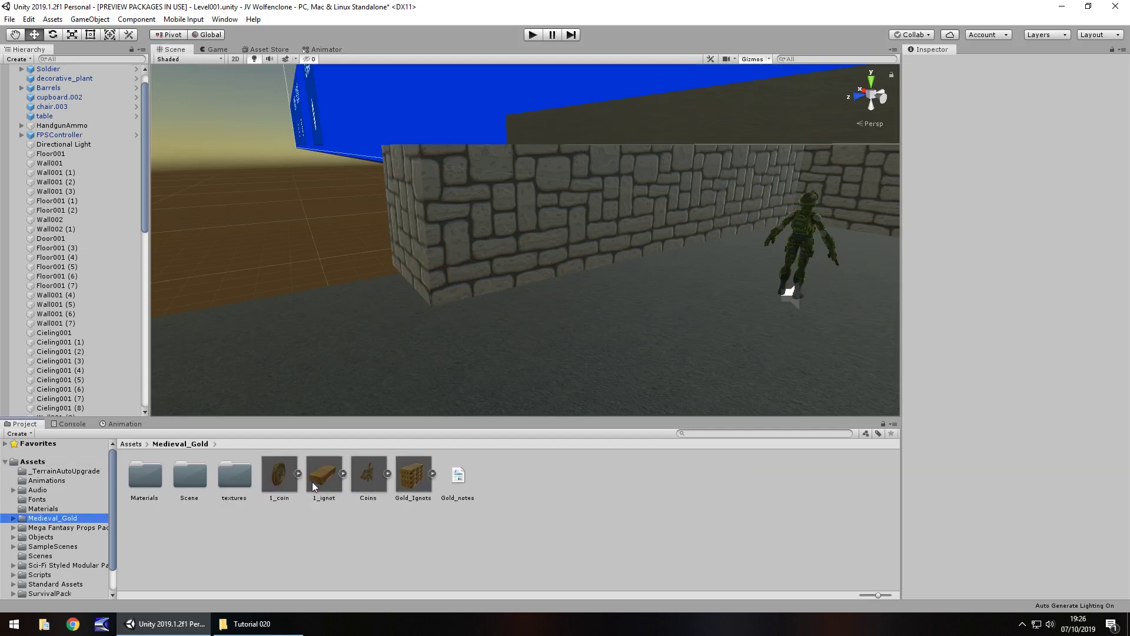
left_click_drag(316, 478, 504, 328)
Set the ingot's scale to 3 on the X, Y and Z axes.
left_click(1011, 130)
type("3")
key("Tab")
type("3")
key("Tab")
type("3")
Raise the ingot out of the floor to a Y position of about 0.641.
scroll(554, 336, "up", 5)
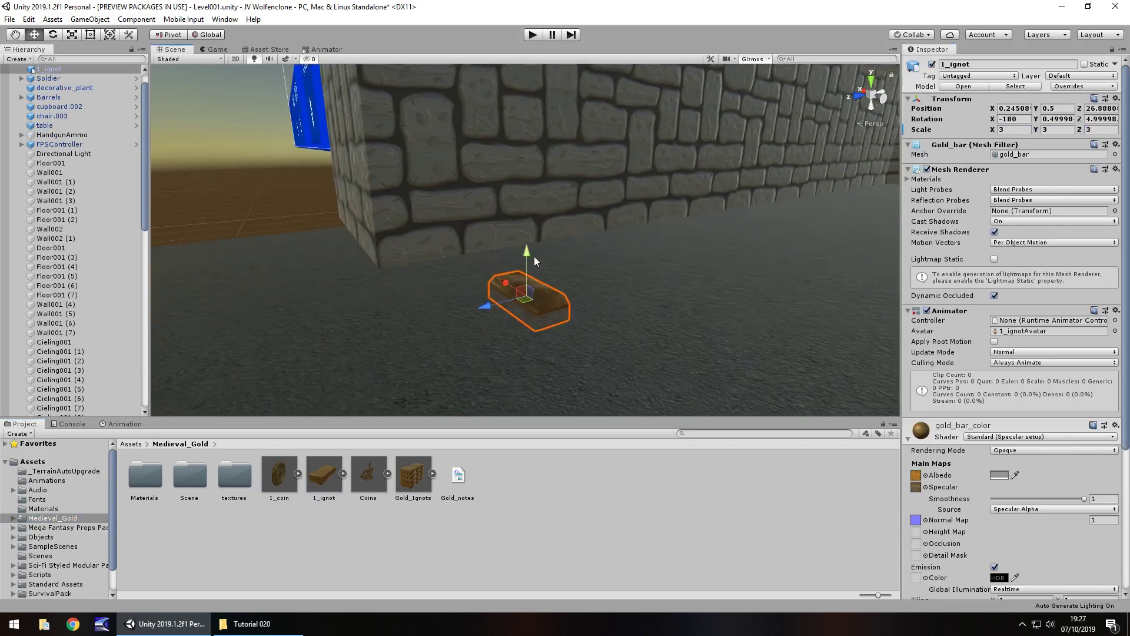
left_click_drag(527, 253, 520, 245)
middle_click_drag(520, 245, 537, 277)
scroll(565, 257, "up", 3)
key("w")
Duplicate the ingot twice, placing one copy beside it at Z about 26.472 and stacking the other on top at Y 0.889, Z 26.661.
key("ctrl+d")
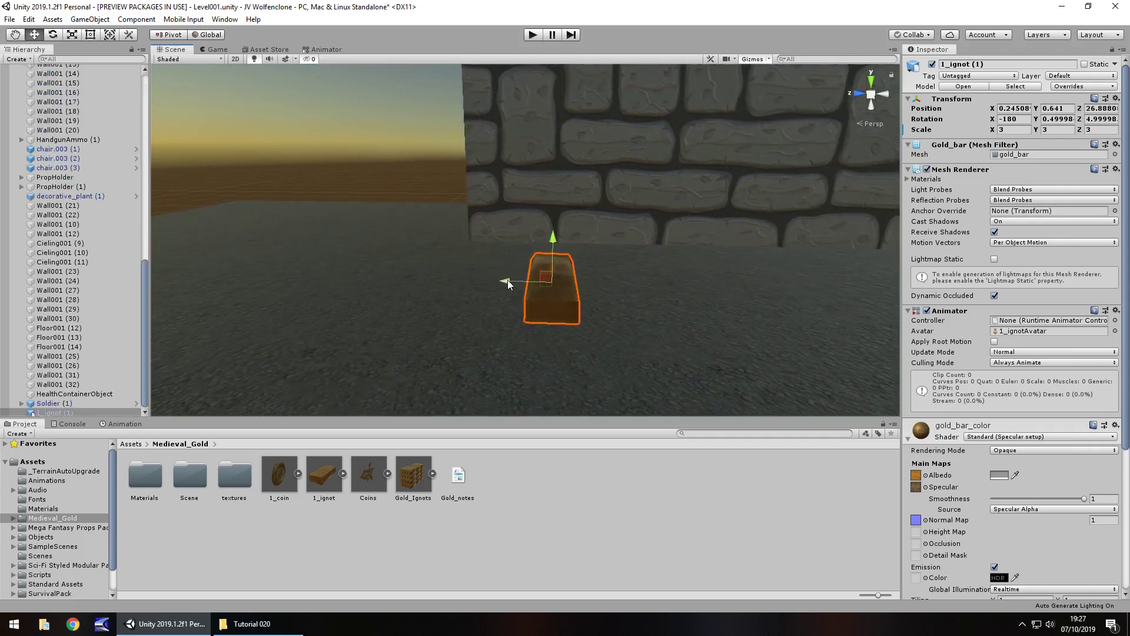
left_click_drag(507, 280, 554, 296)
key("ctrl+d")
left_click_drag(603, 250, 654, 248)
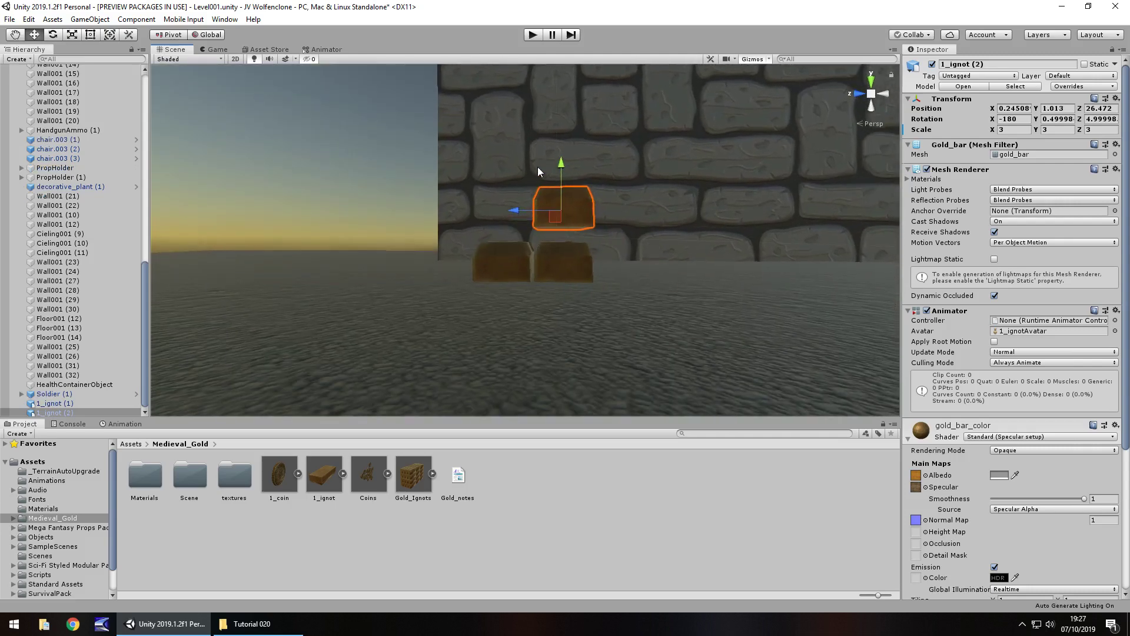
left_click_drag(562, 174, 563, 179)
left_click_drag(518, 222, 719, 283)
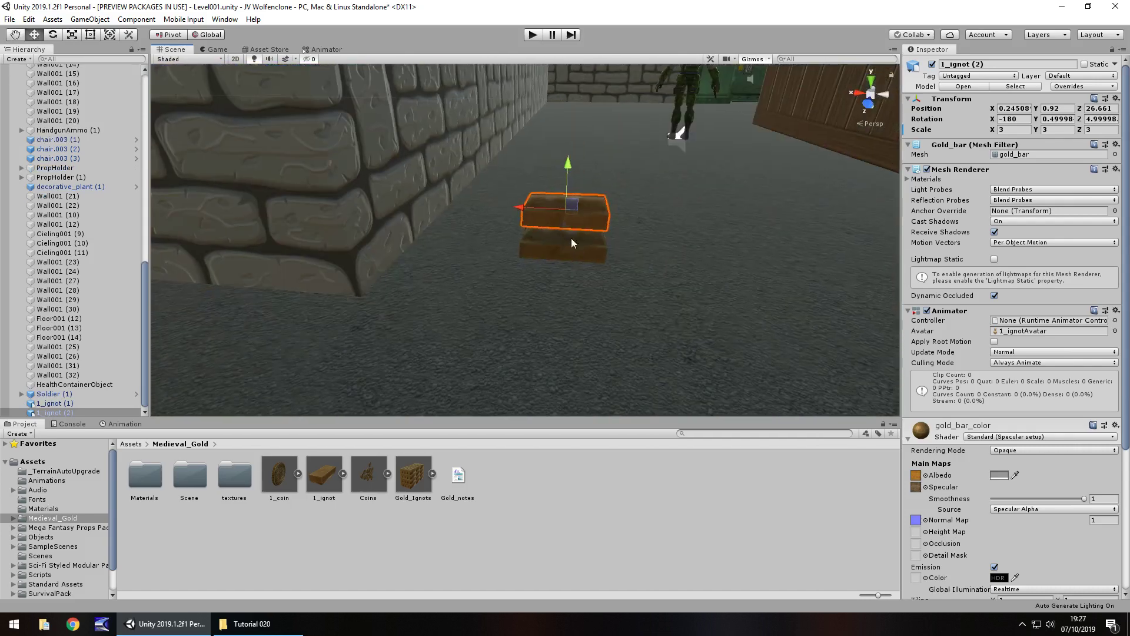
left_click_drag(568, 172, 489, 259)
Create an empty object as a child of 1_ignot, then move it out to the top level of the hierarchy.
right_click_drag(489, 259, 465, 277, "alt")
left_click_drag(465, 277, 253, 295, "alt")
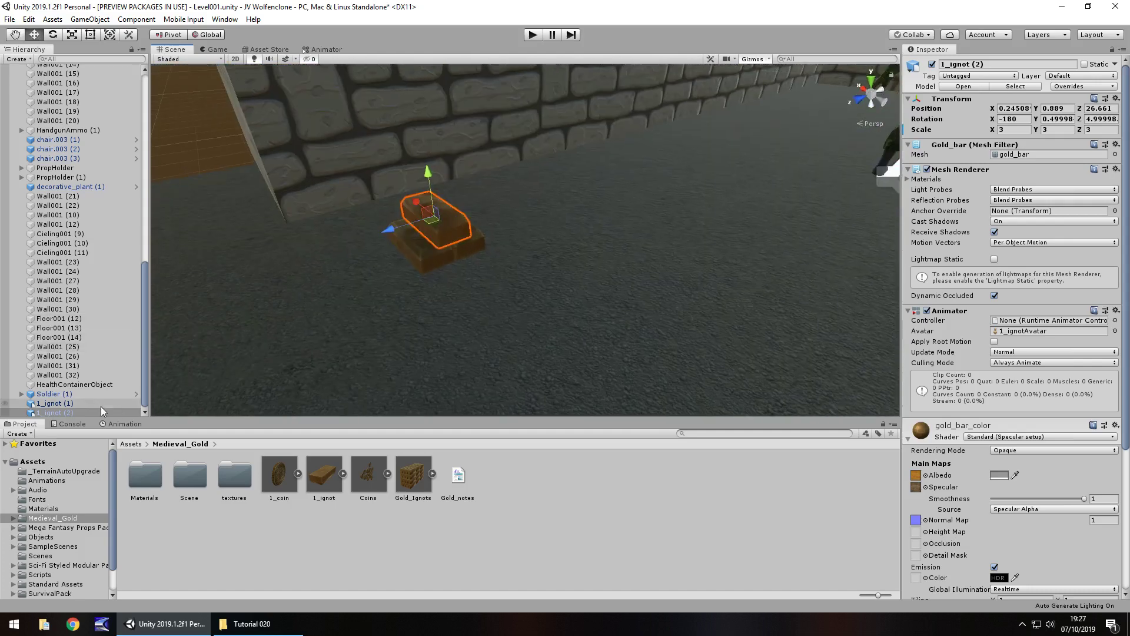
right_click(68, 395)
left_click(65, 399)
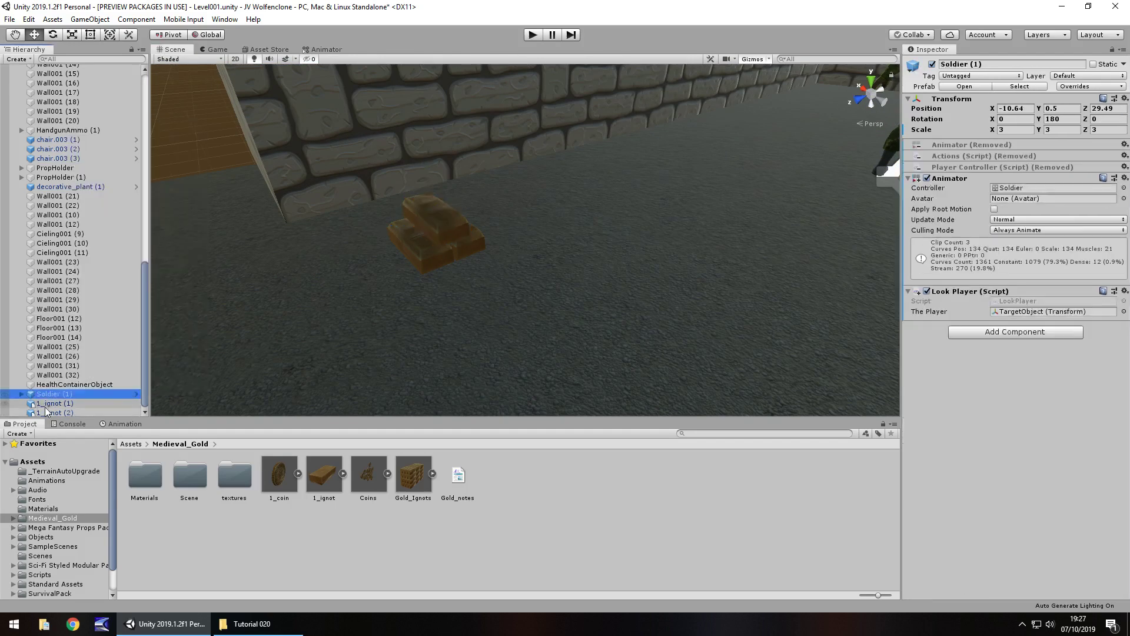
scroll(79, 255, "up", 15)
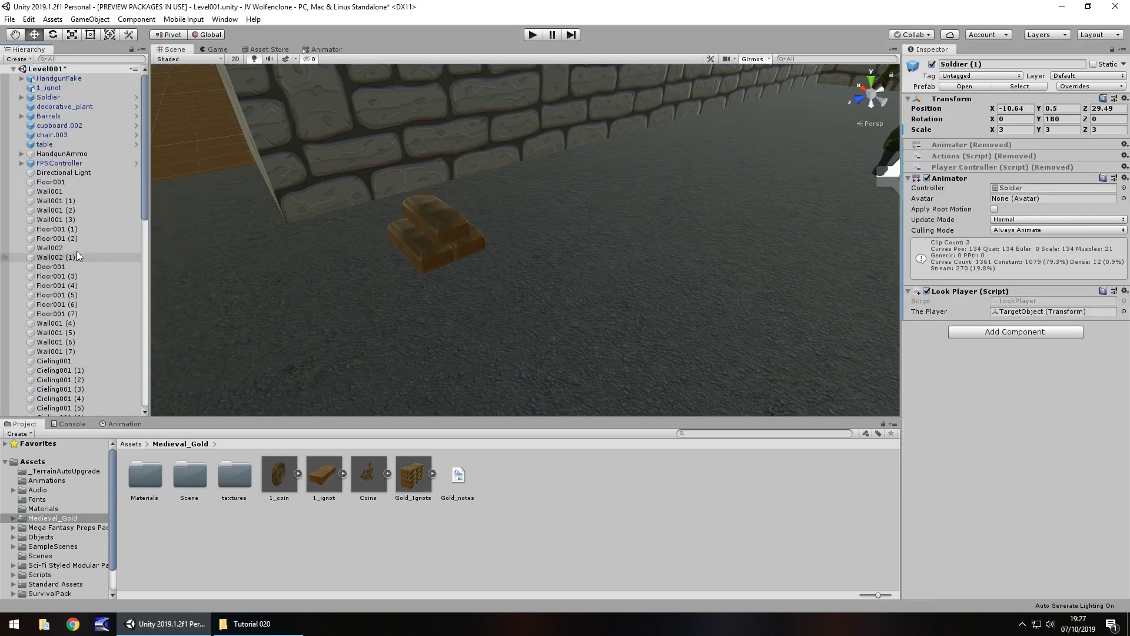
right_click(56, 90)
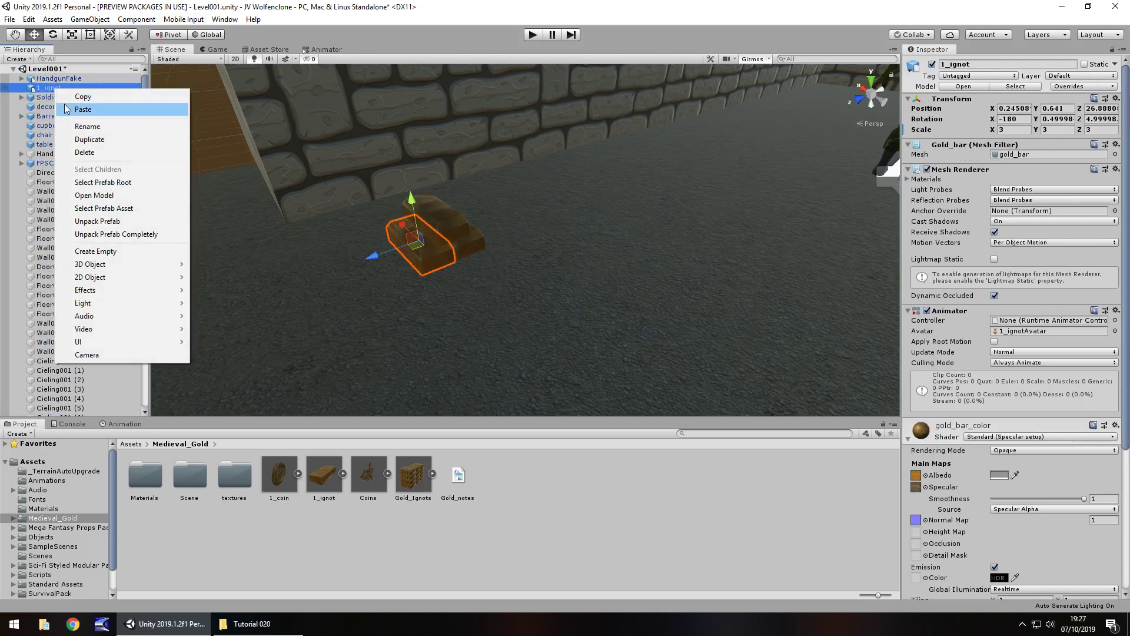
left_click(117, 251)
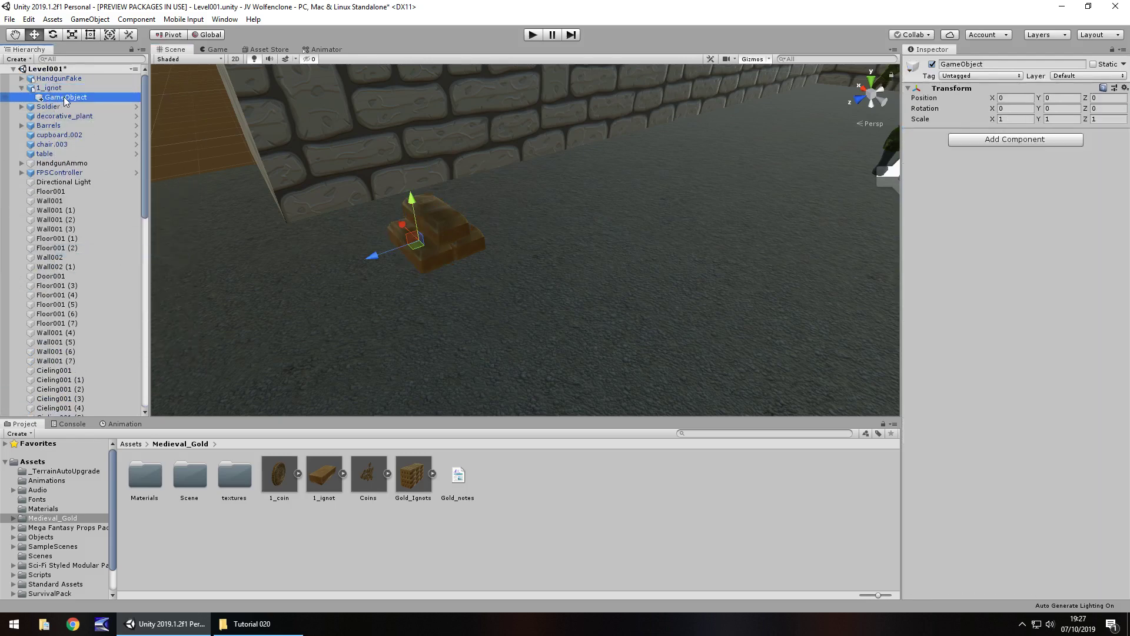
left_click_drag(65, 100, 59, 85)
Parent 1_ignot, 1_ignot (1) and 1_ignot (2) to the empty GameObject.
left_click(57, 99)
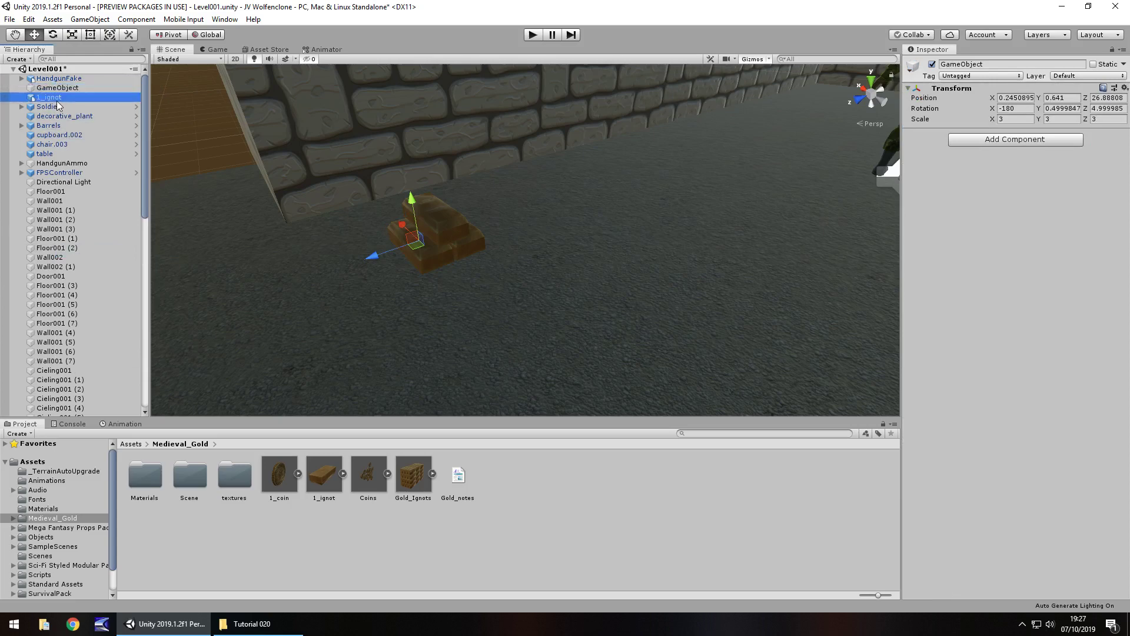
scroll(123, 319, "down", 10)
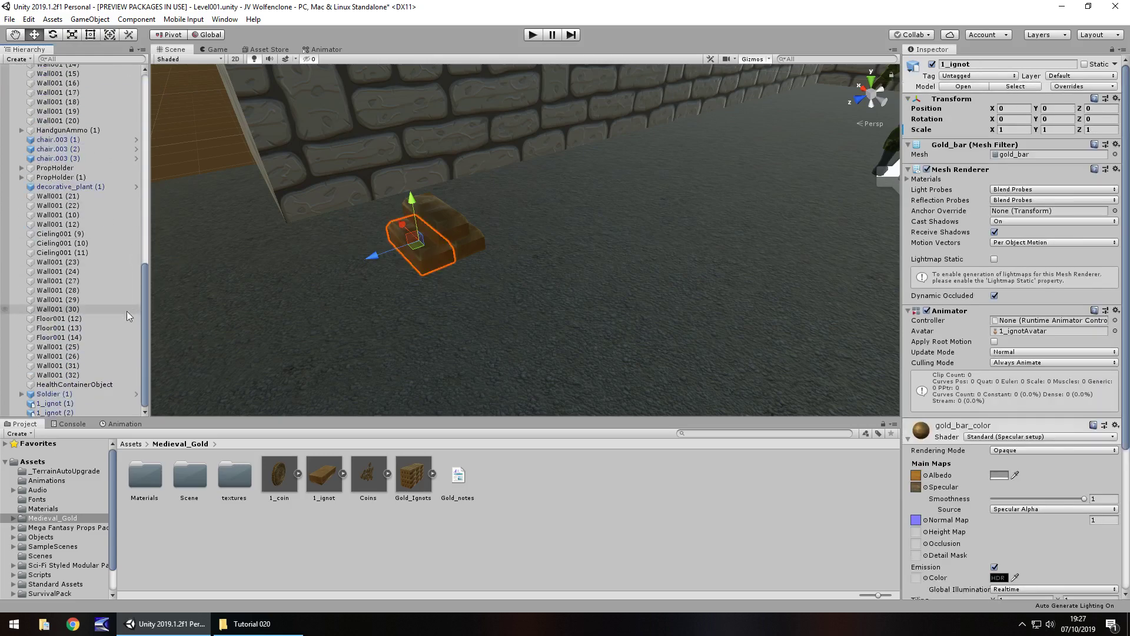
left_click(53, 404)
left_click(47, 410, "shift")
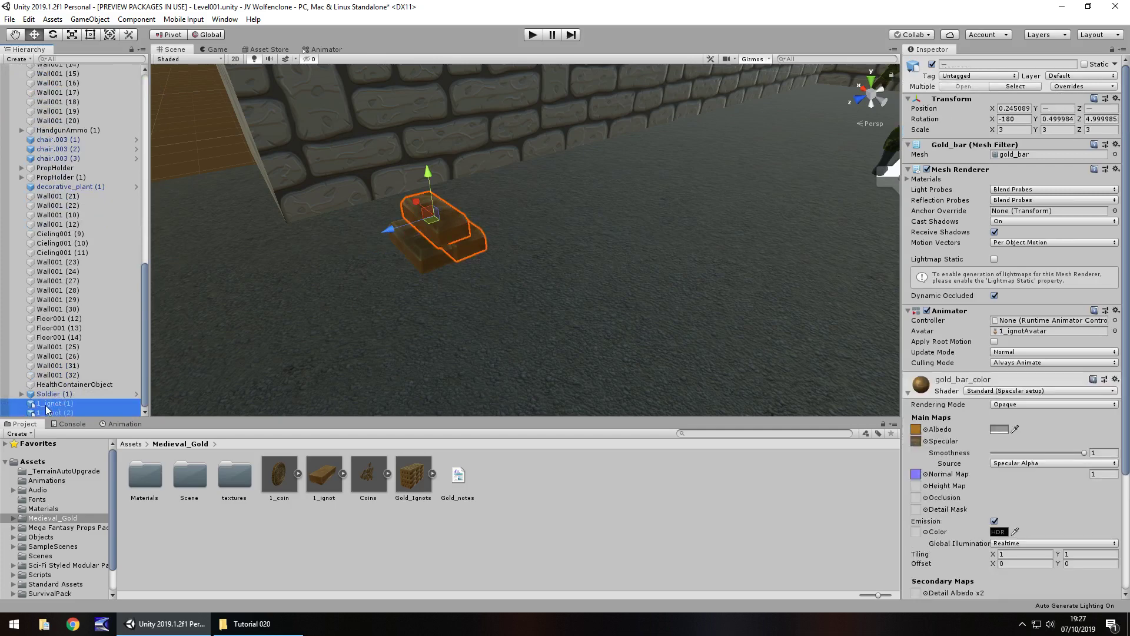
left_click_drag(47, 410, 59, 92)
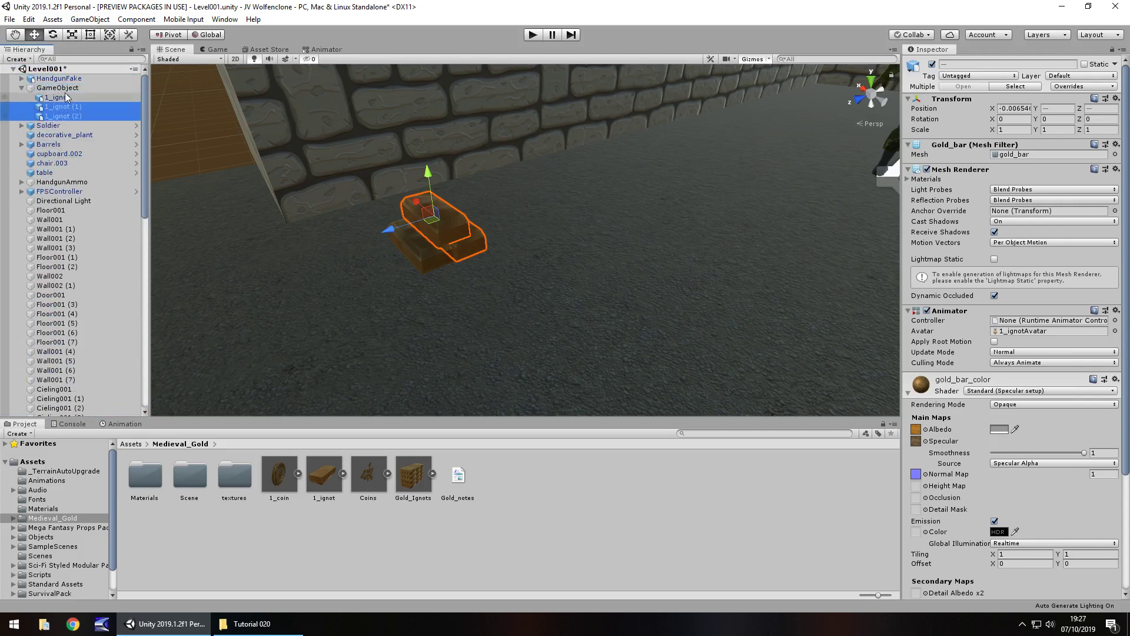
Create a cube and move it over the ingot pile at about X 0.291, Y 0.754, Z 26.722.
left_click(57, 88)
right_click_drag(445, 279, 518, 294)
scroll(491, 310, "up", 4)
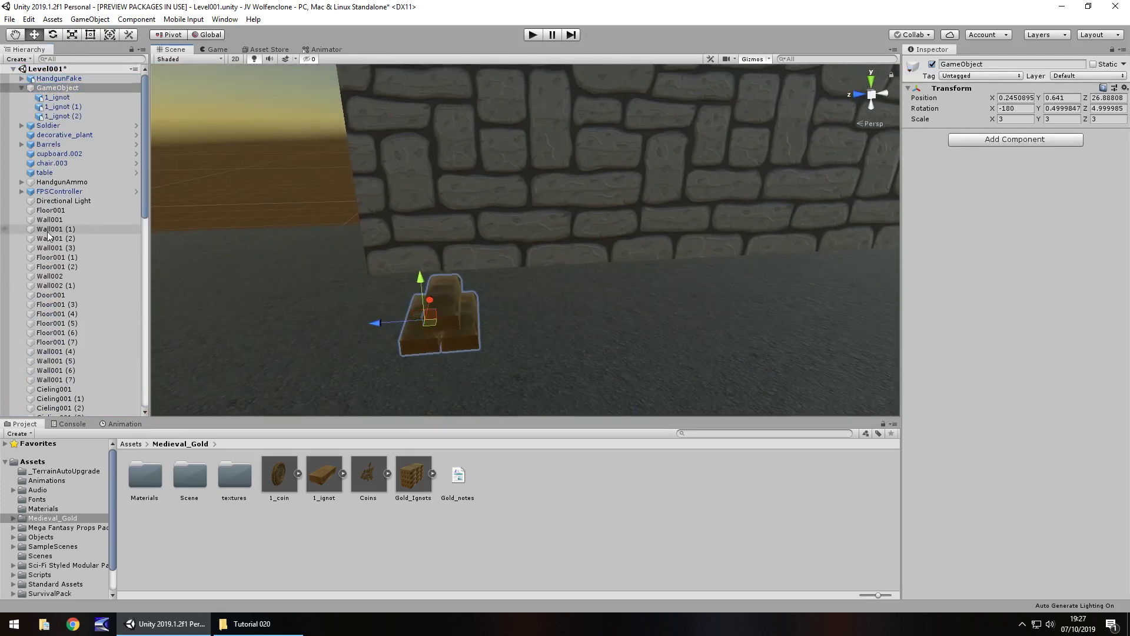
left_click(88, 19)
mouse_move(103, 59)
left_click(247, 59)
left_click_drag(519, 200, 528, 275)
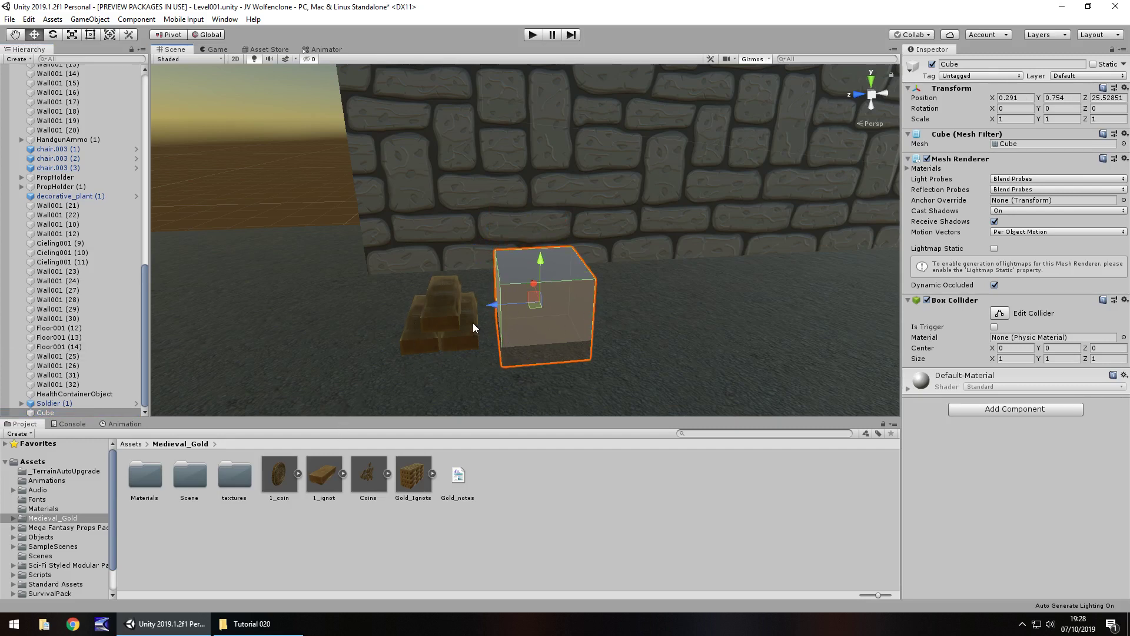
left_click_drag(491, 305, 400, 306)
Set the cube's Y scale to 0.5 and disable its Mesh Renderer.
right_click_drag(522, 305, 364, 249)
left_click(1059, 120)
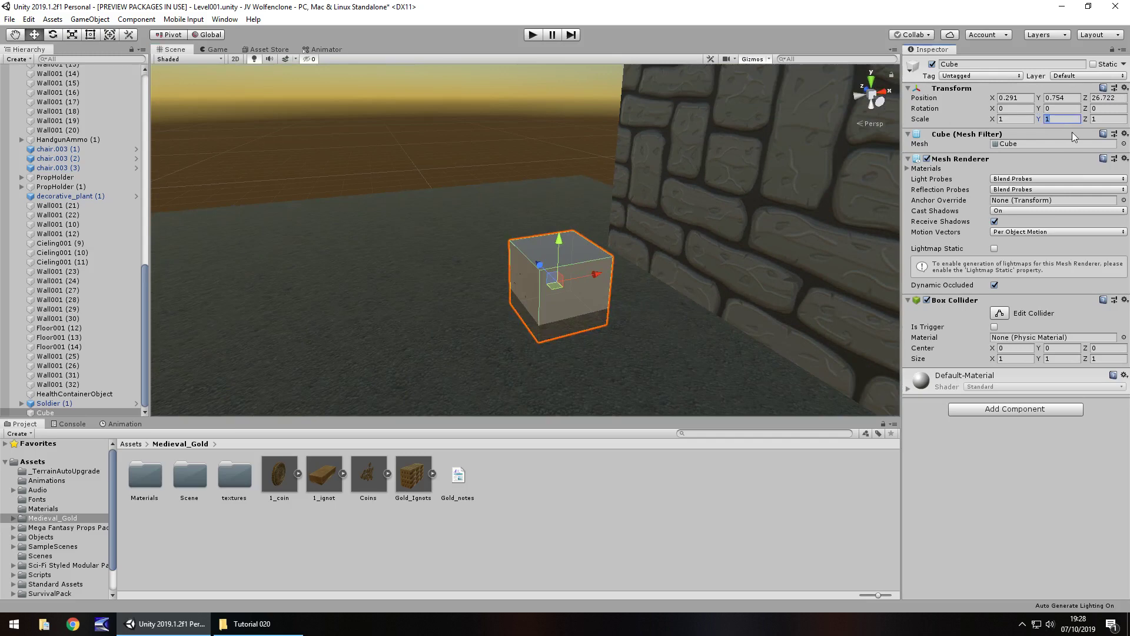
type(".")
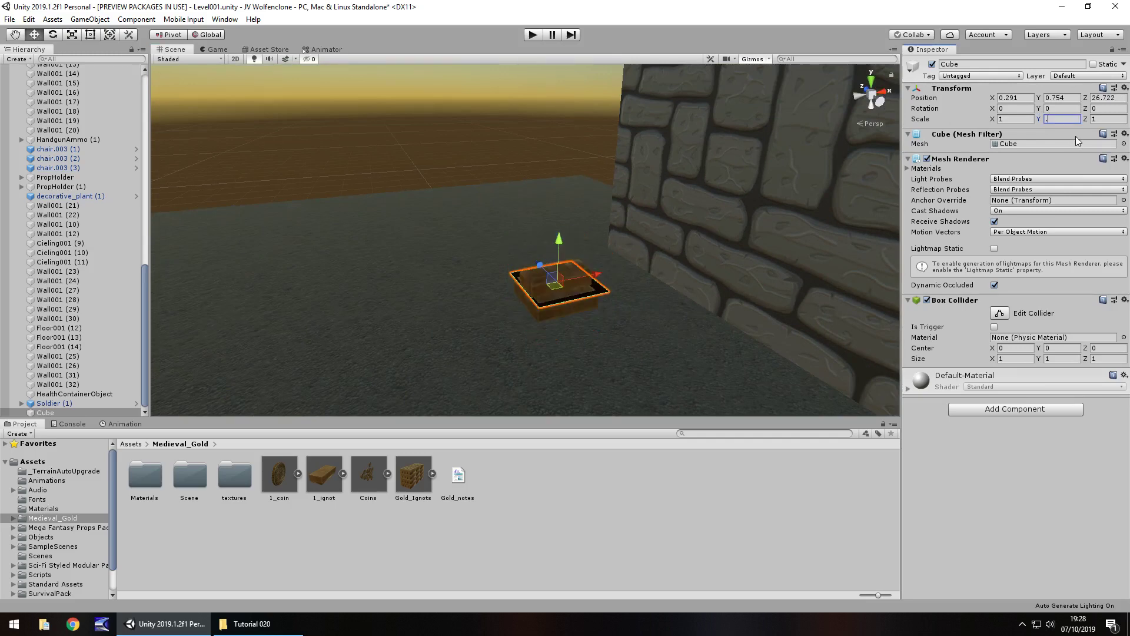
type("5")
right_click_drag(634, 234, 462, 238)
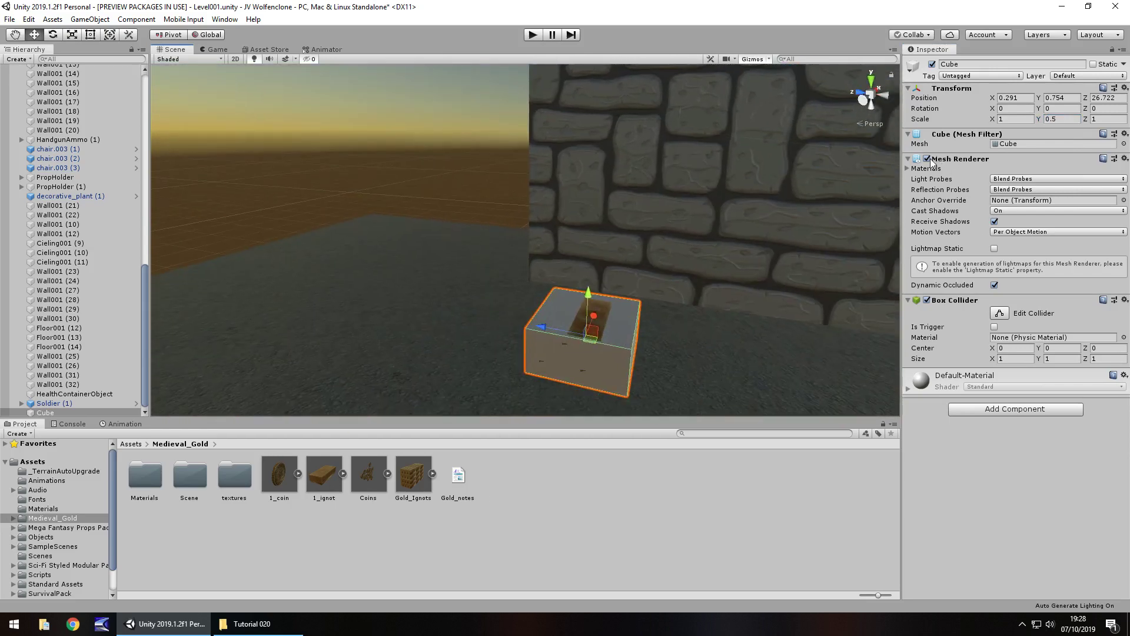
left_click(927, 159)
right_click(56, 412)
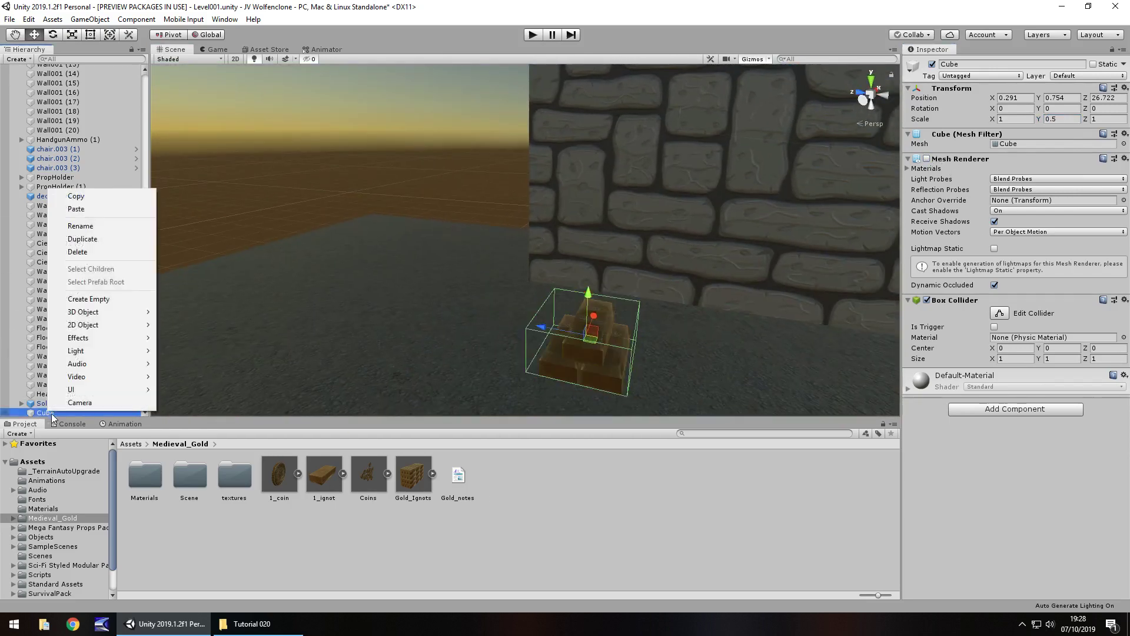
left_click(95, 299)
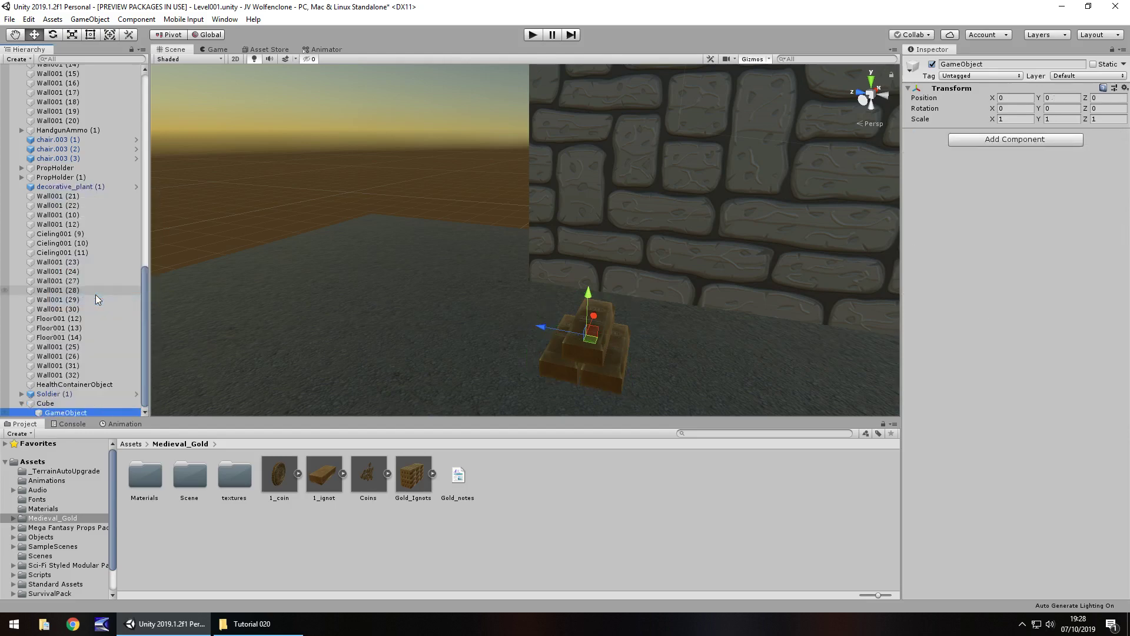
key("Delete")
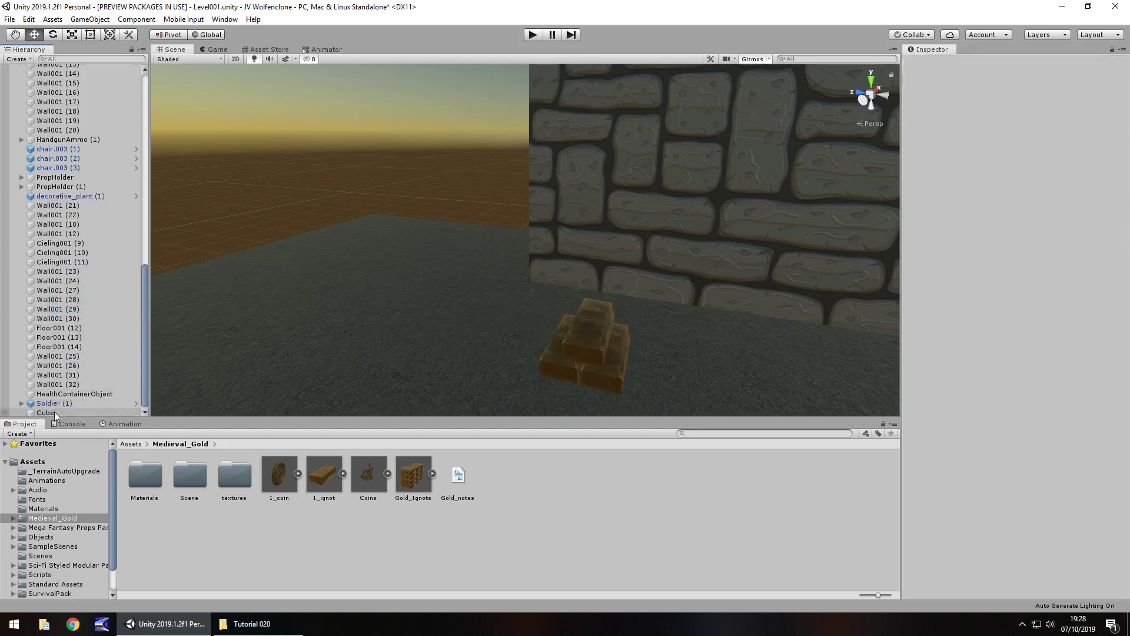
Rename the cube as GoldIngots.
right_click(56, 413)
left_click(97, 223)
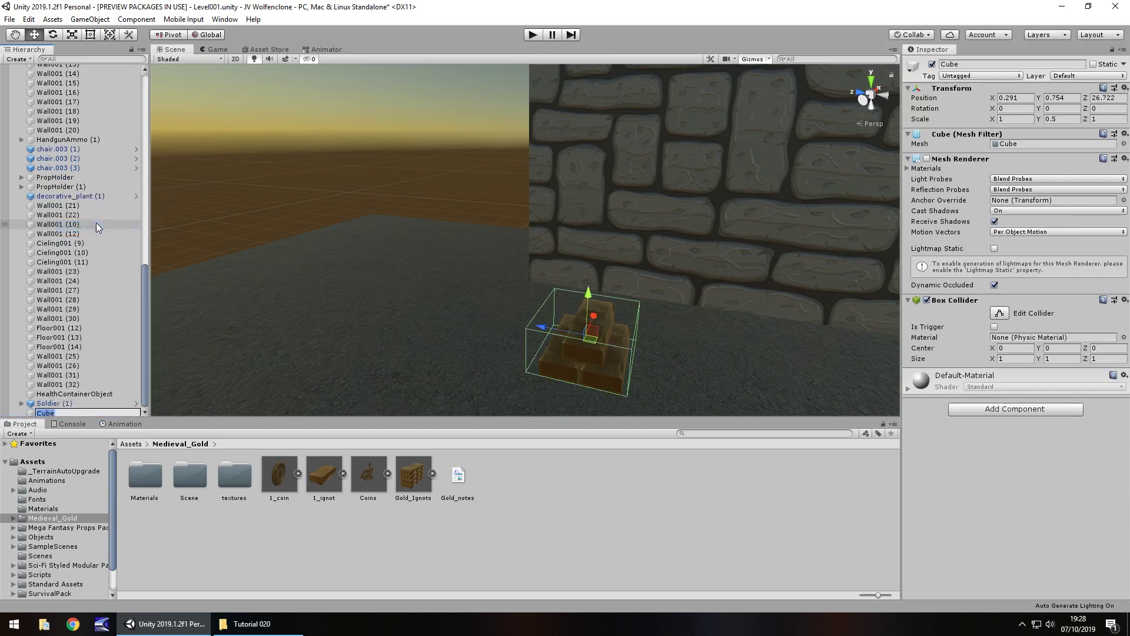
type("GoldIn")
type("gots")
key("Return")
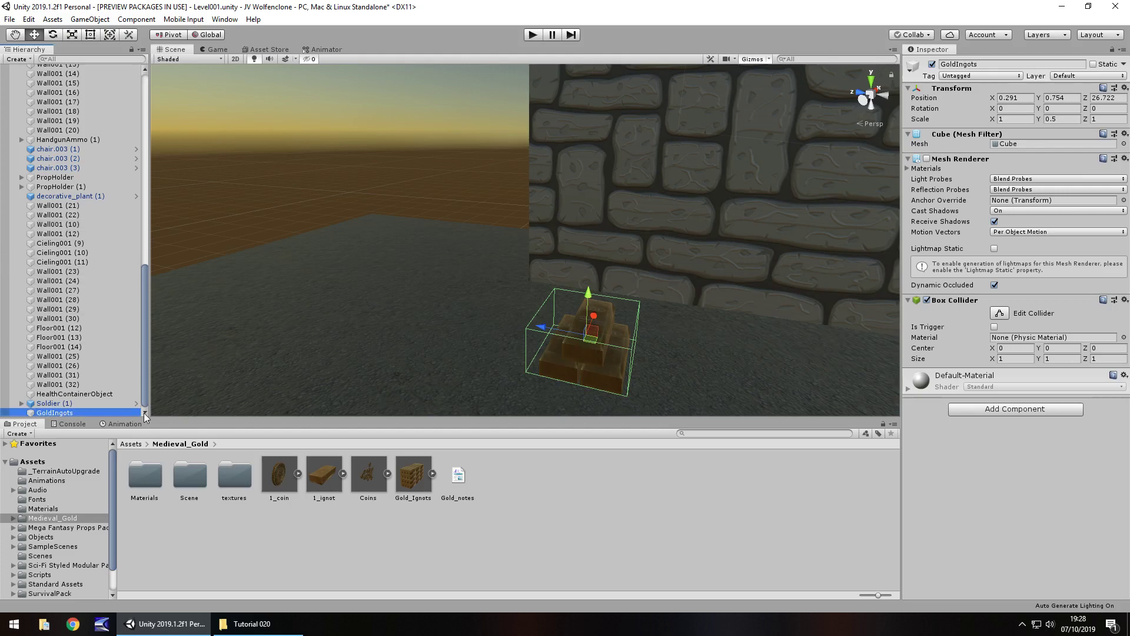
Make the GameObject holding the three ingots a child of GoldIngots.
scroll(121, 248, "up", 15)
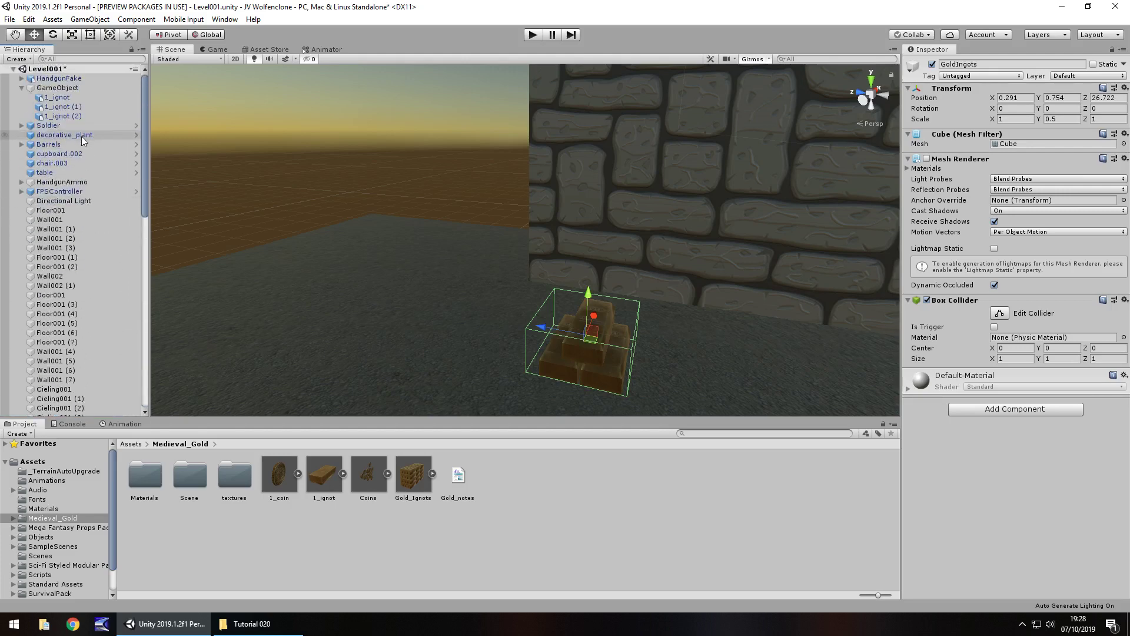
left_click(21, 87)
left_click_drag(56, 88, 75, 413)
left_click(59, 405)
Rename the GameObject under GoldIngots as Ingots.
key("Down")
key("F2")
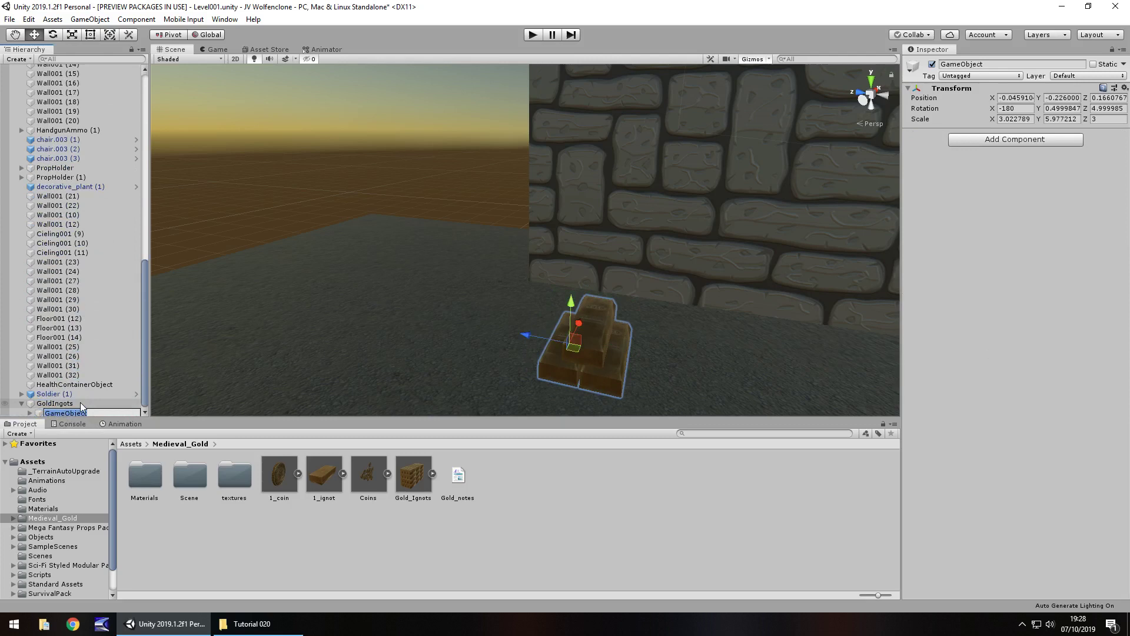
type("Ingots")
key("Return")
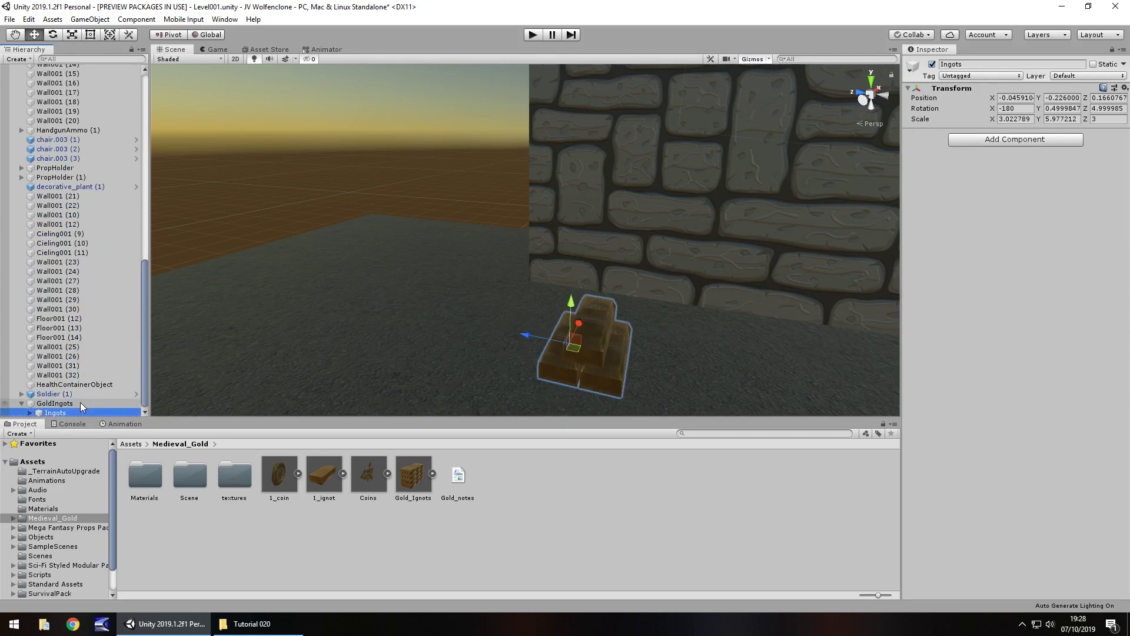
Make the Box Collider of the GoldIngots object a trigger.
left_click(80, 403)
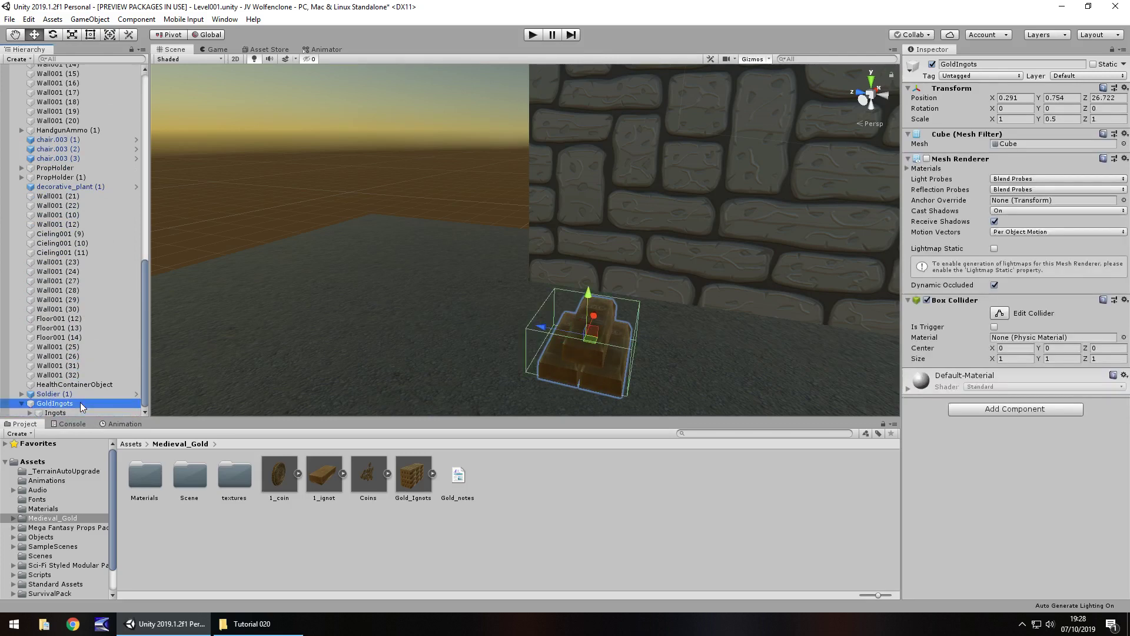
left_click(994, 327)
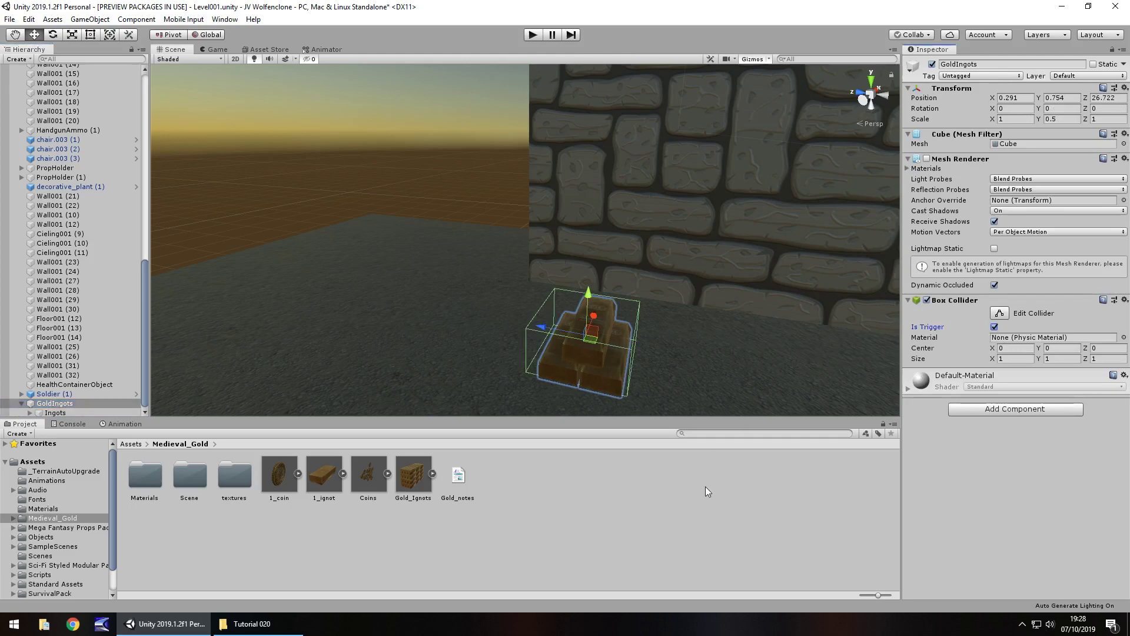
left_click_drag(558, 365, 521, 185, "alt")
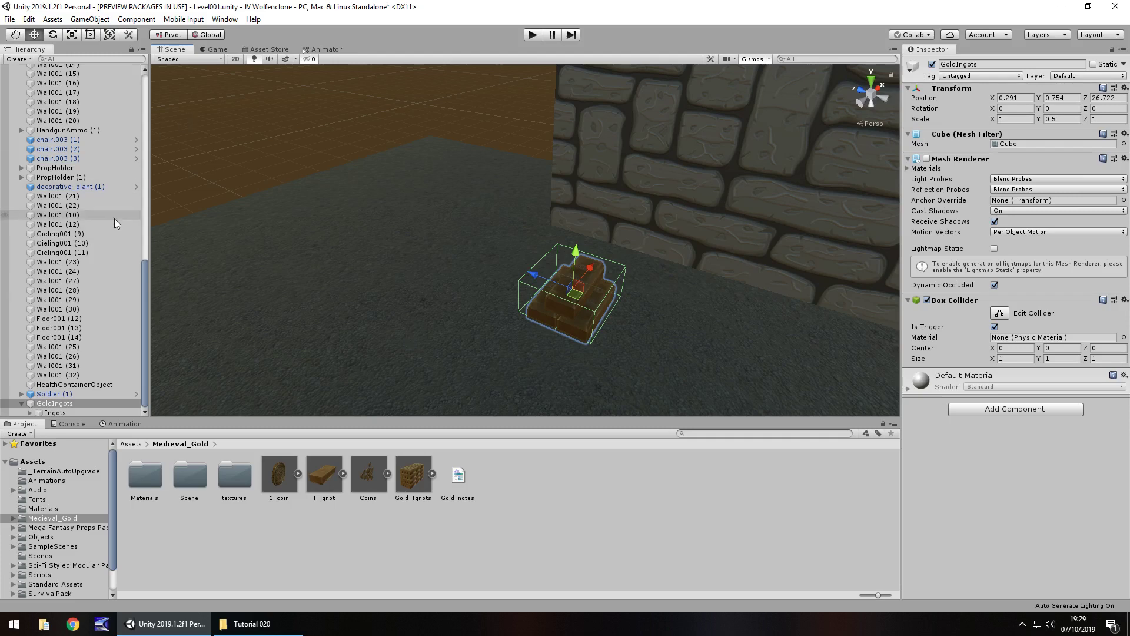
Duplicate the Canvas's LifePanel and move the copy left of the original, to about Left 172 and Right 984.
scroll(106, 277, "up", 15)
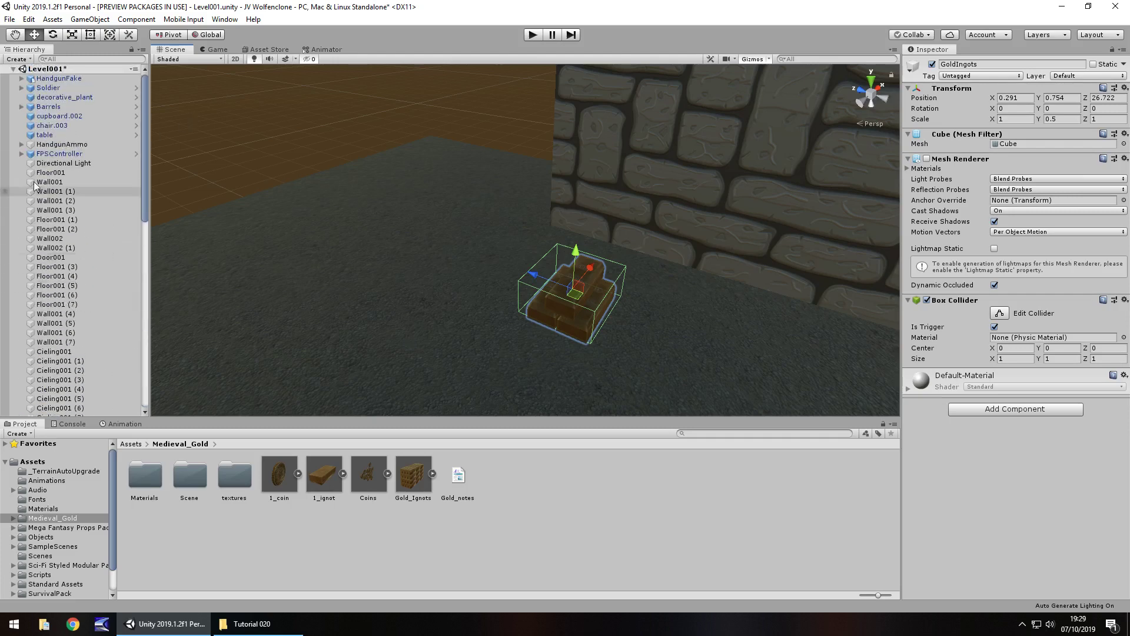
scroll(58, 277, "down", 8)
double_click(48, 218)
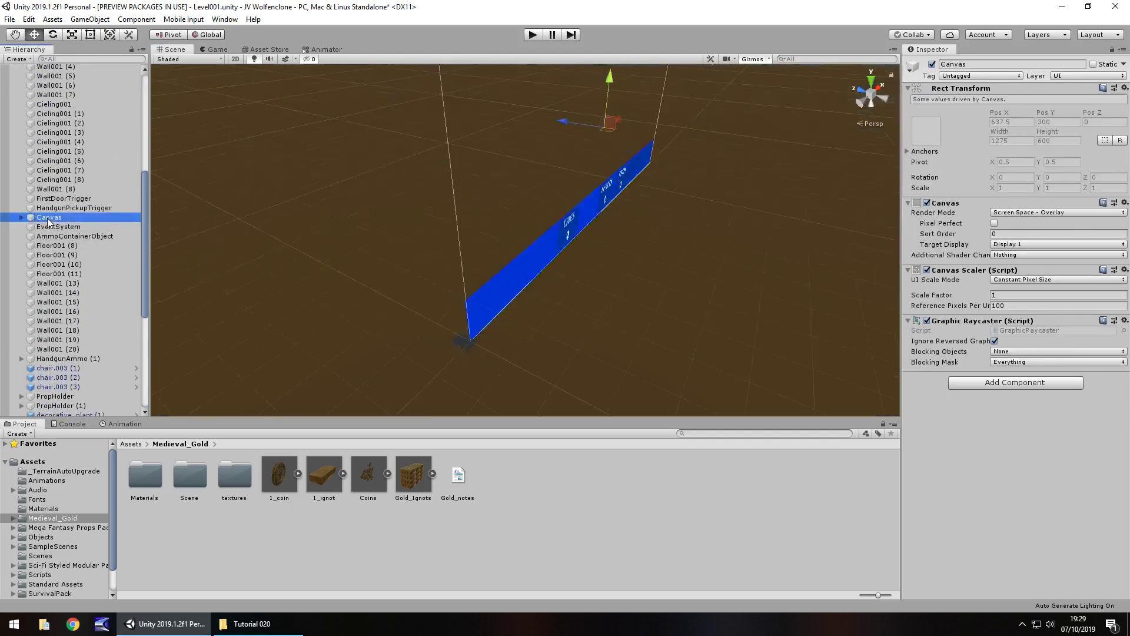
scroll(674, 336, "down", 3)
right_click_drag(674, 336, 385, 74)
scroll(385, 73, "up", 3)
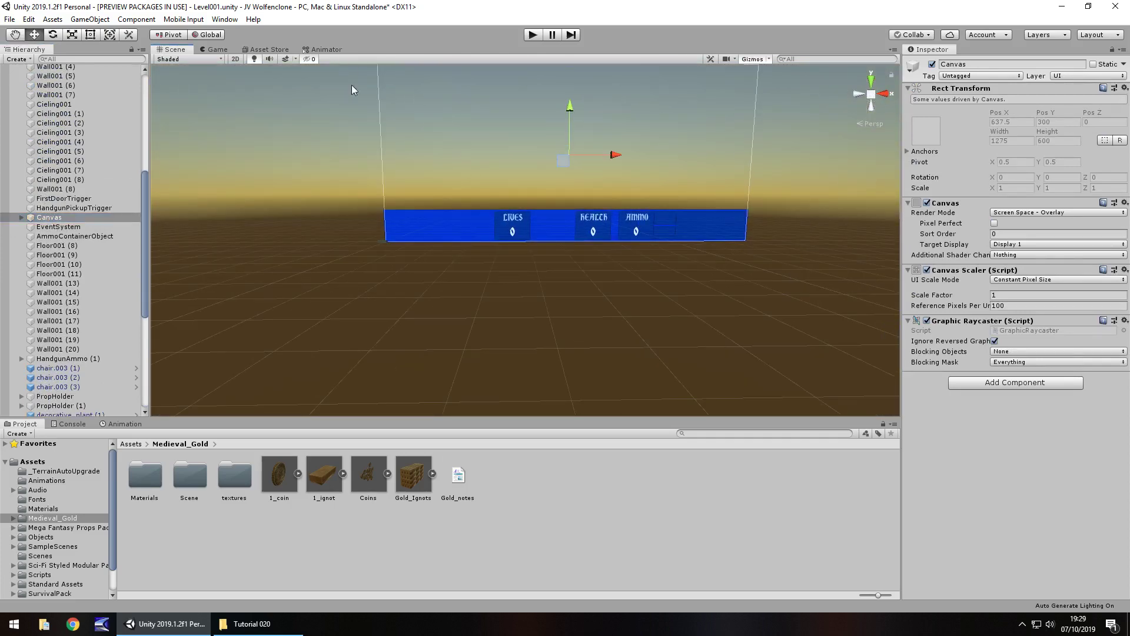
scroll(466, 302, "up", 4)
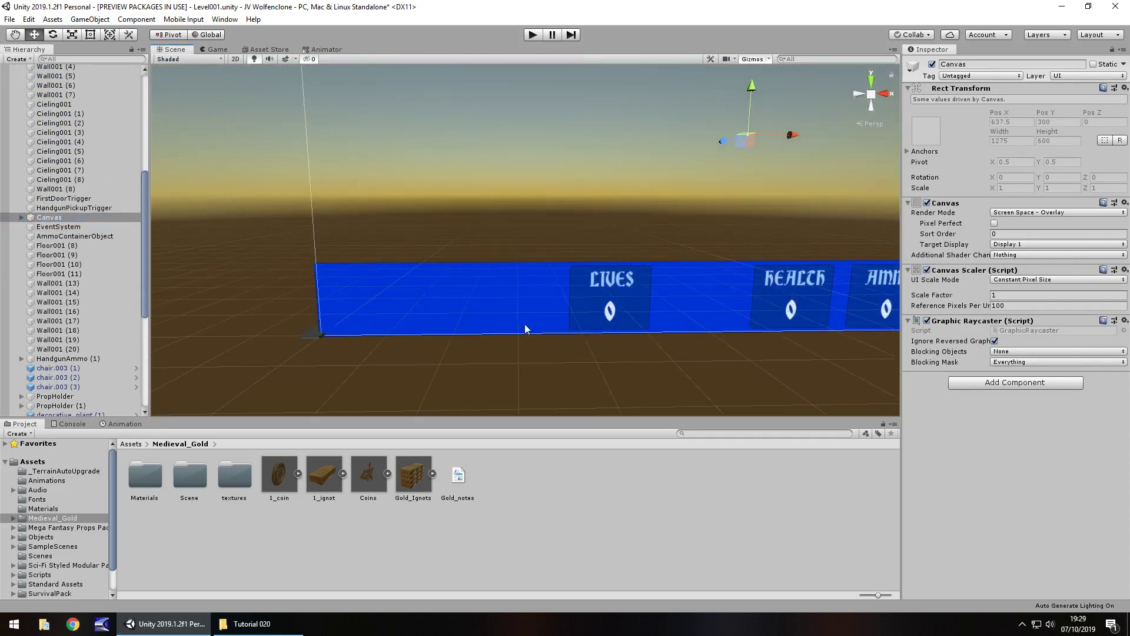
middle_click_drag(600, 370, 521, 253)
left_click(520, 253)
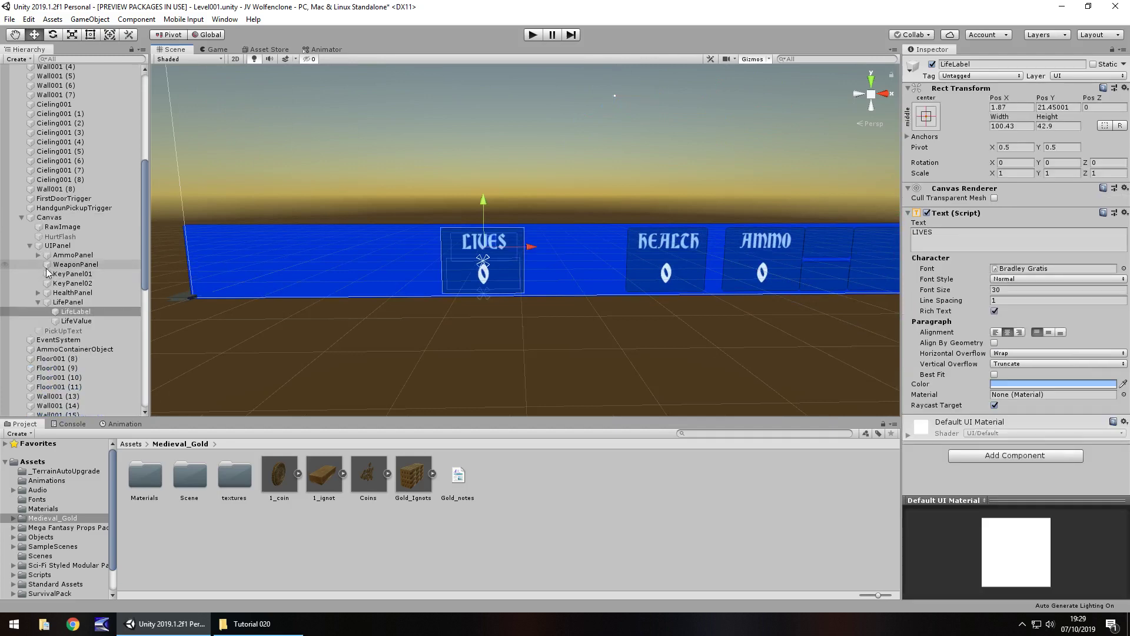
left_click(66, 302)
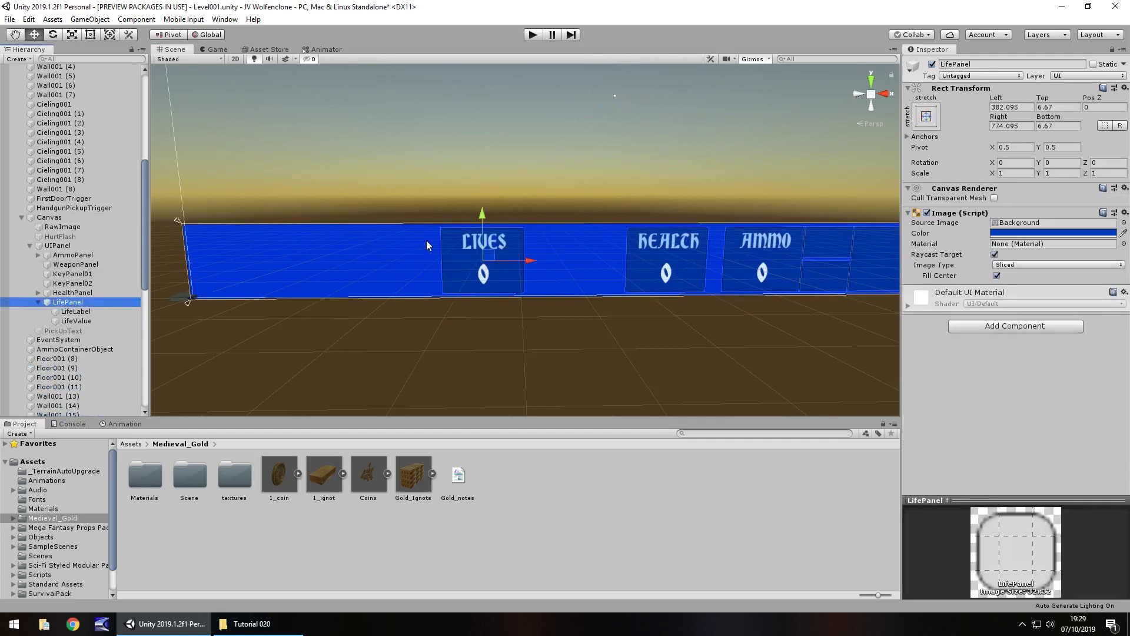
key("ctrl+d")
left_click_drag(529, 260, 392, 262)
left_click(69, 330)
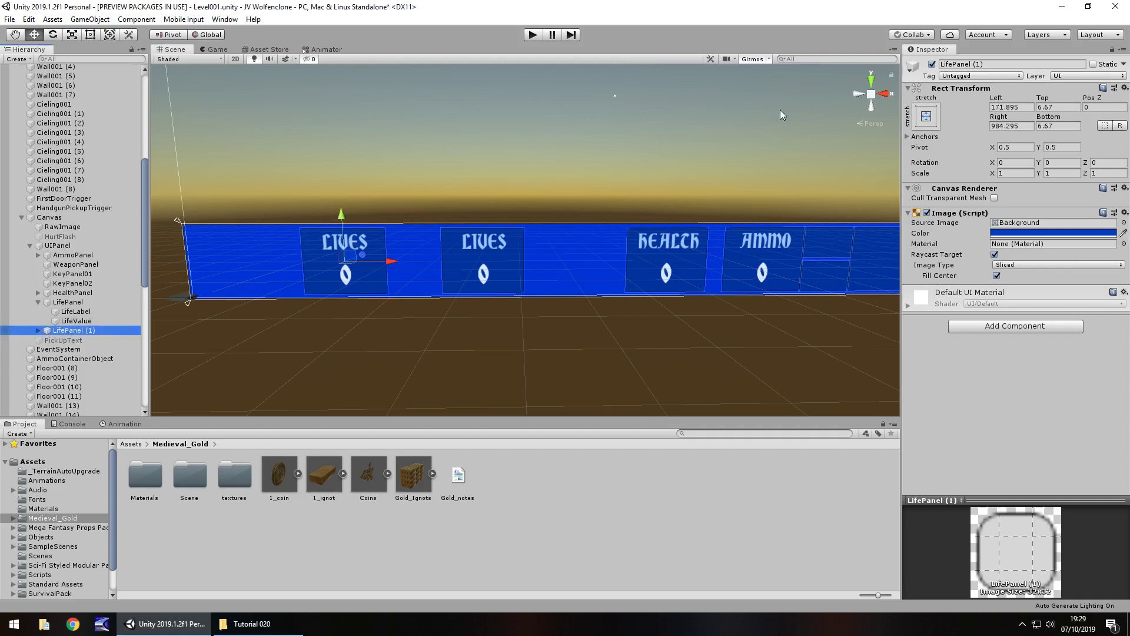
Widen the copied life panel to a Right offset of about 913 and rename it as ScorePanel.
key("t")
left_click_drag(386, 256, 431, 271)
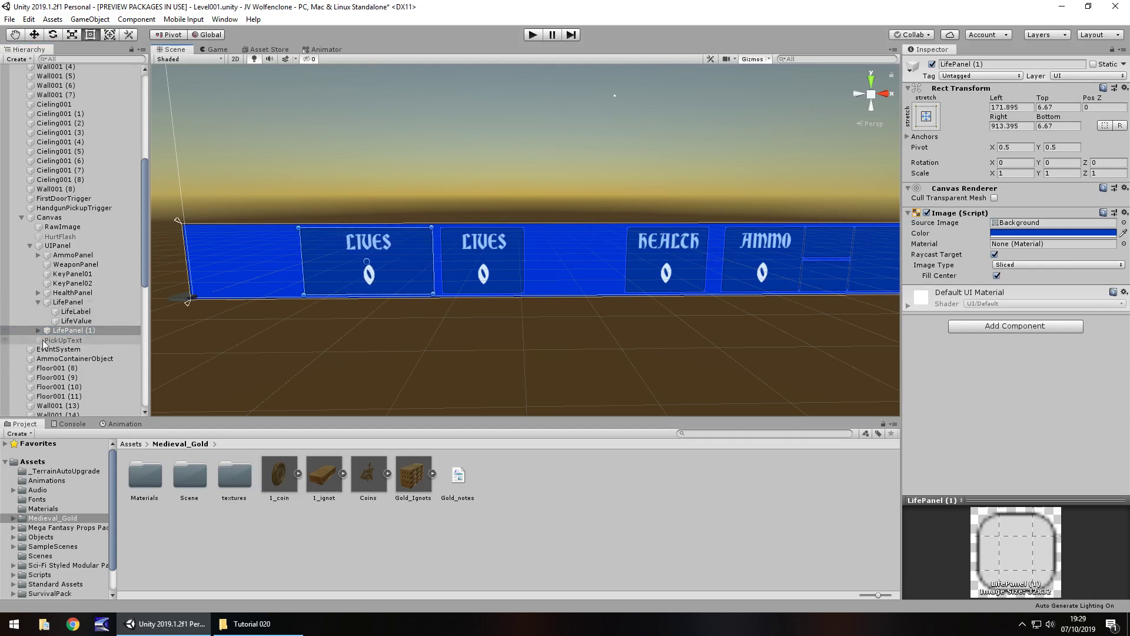
left_click(64, 331)
left_click(62, 331)
type("ScorePanel")
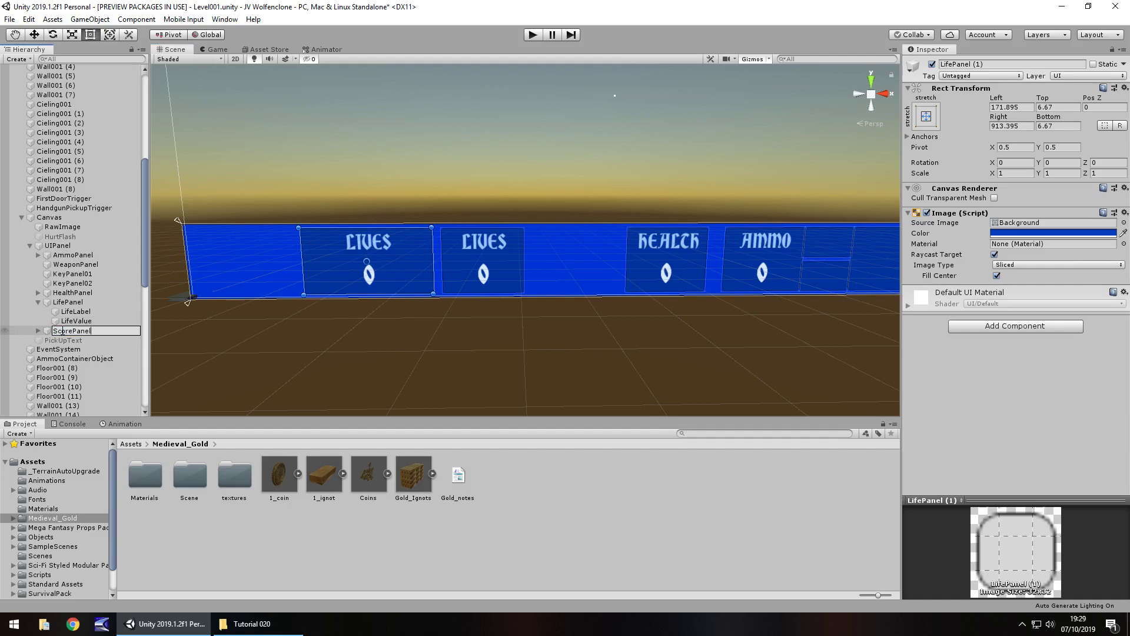
key("Return")
Rename the two text objects inside ScorePanel as ScoreLabel and ScoreValue.
left_click(38, 330)
left_click(79, 340)
left_click(79, 340)
left_click(73, 342)
key("BackSpace")
key("BackSpace")
key("BackSpace")
key("BackSpace")
type("Score")
key("Return")
key("Down")
key("F2")
type("Score")
key("Return")
Change the ScoreLabel text to SCORE.
left_click(93, 343)
left_click(1006, 241)
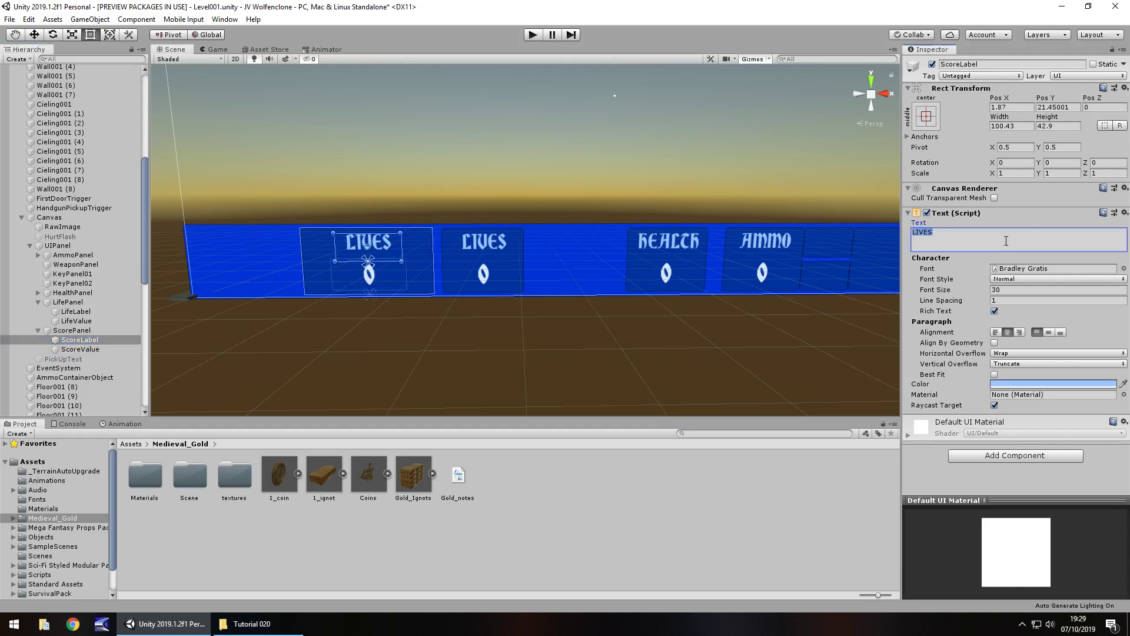
type("SCORE")
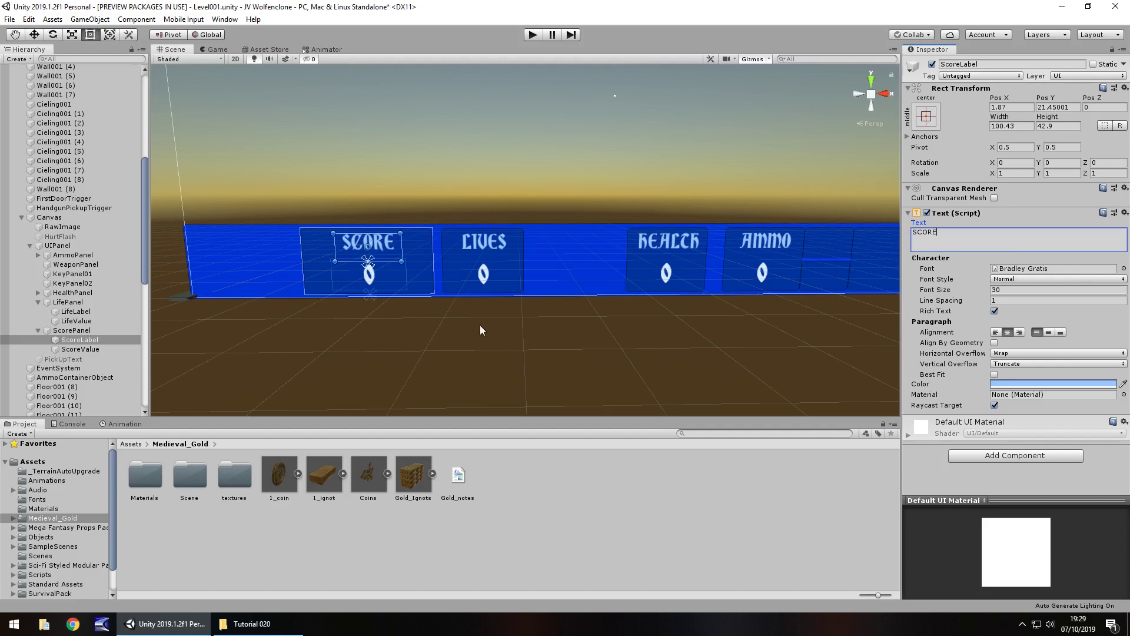
left_click(366, 324)
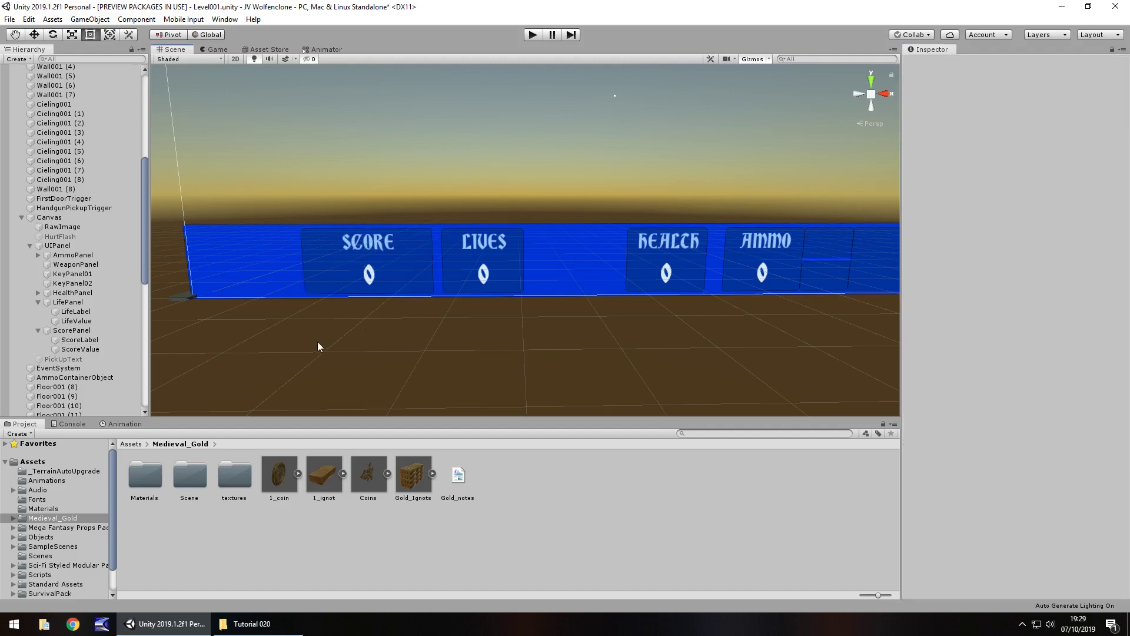
Play-test the level to check the score panel in the HUD, and stop the game.
left_click(533, 34)
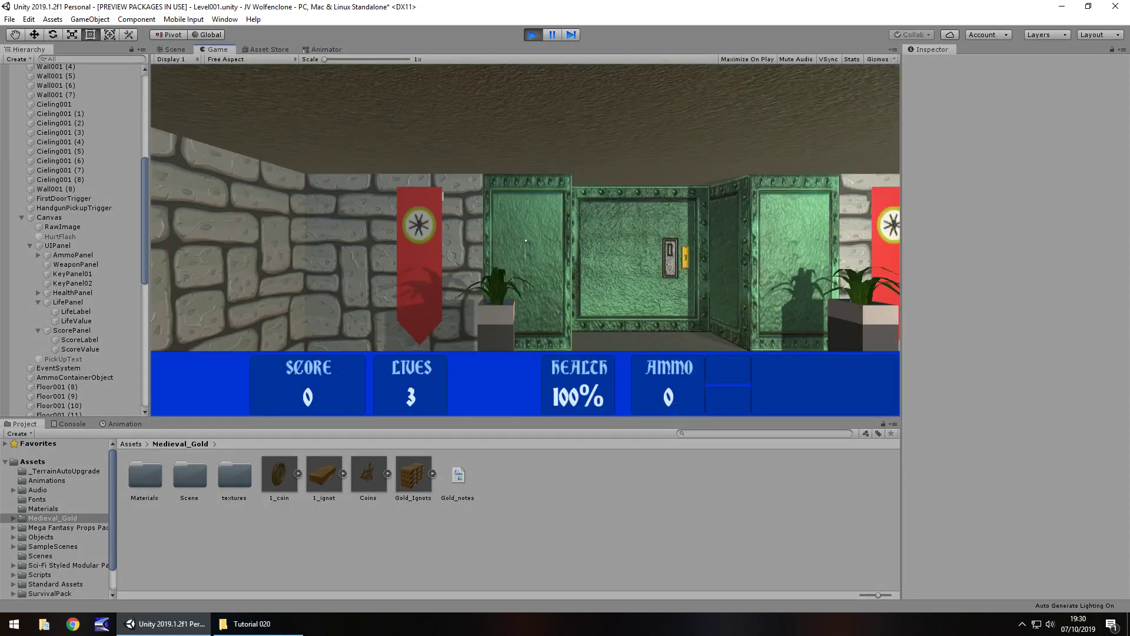
key("s")
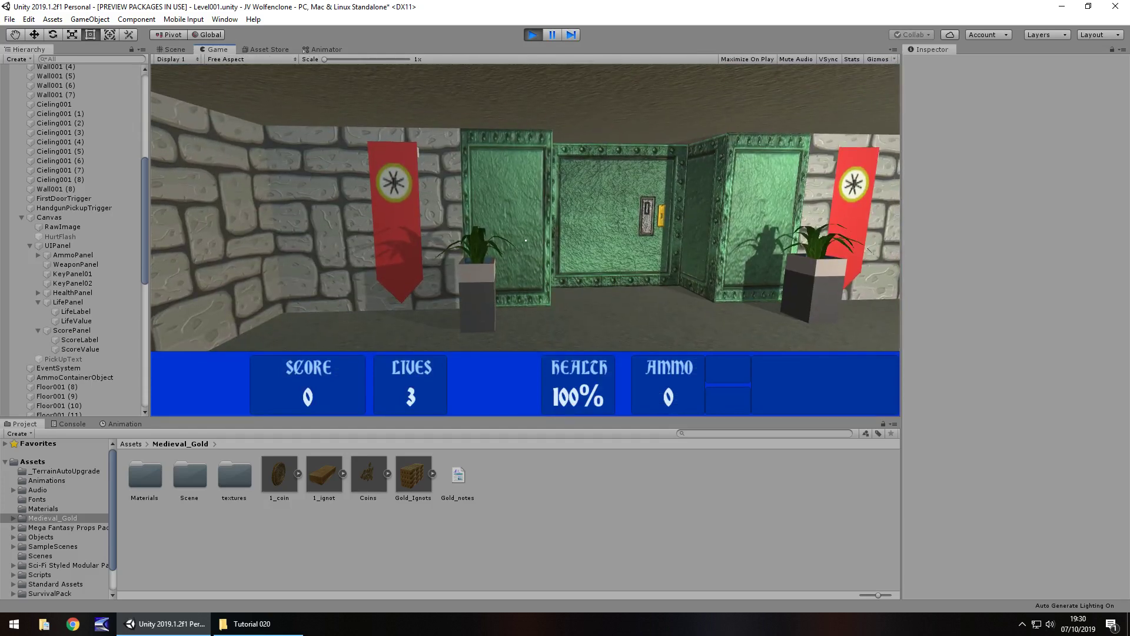
key("ctrl+p")
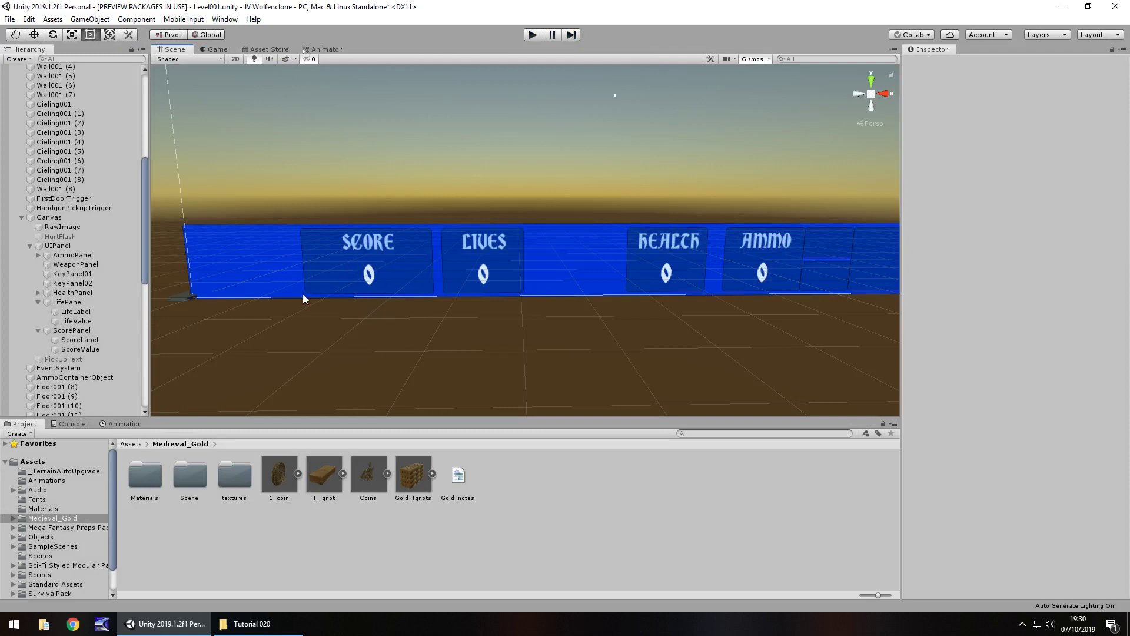
Duplicate the GlobalLife script in the Scripts/Stats folder and name the copy GlobalScore.
scroll(47, 536, "down", 2)
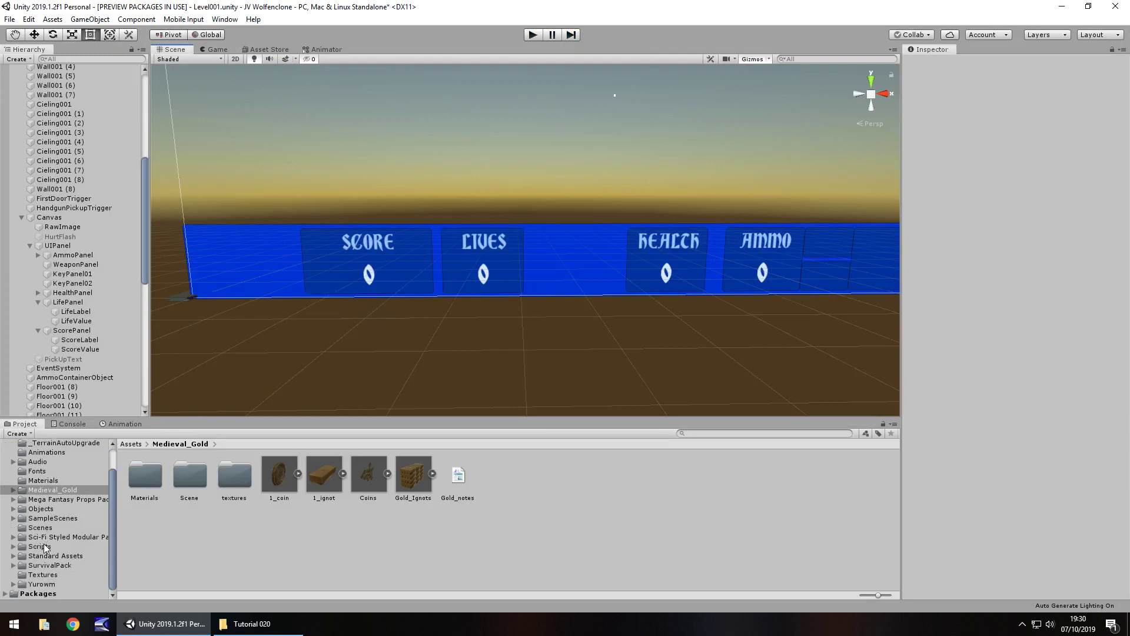
left_click(43, 546)
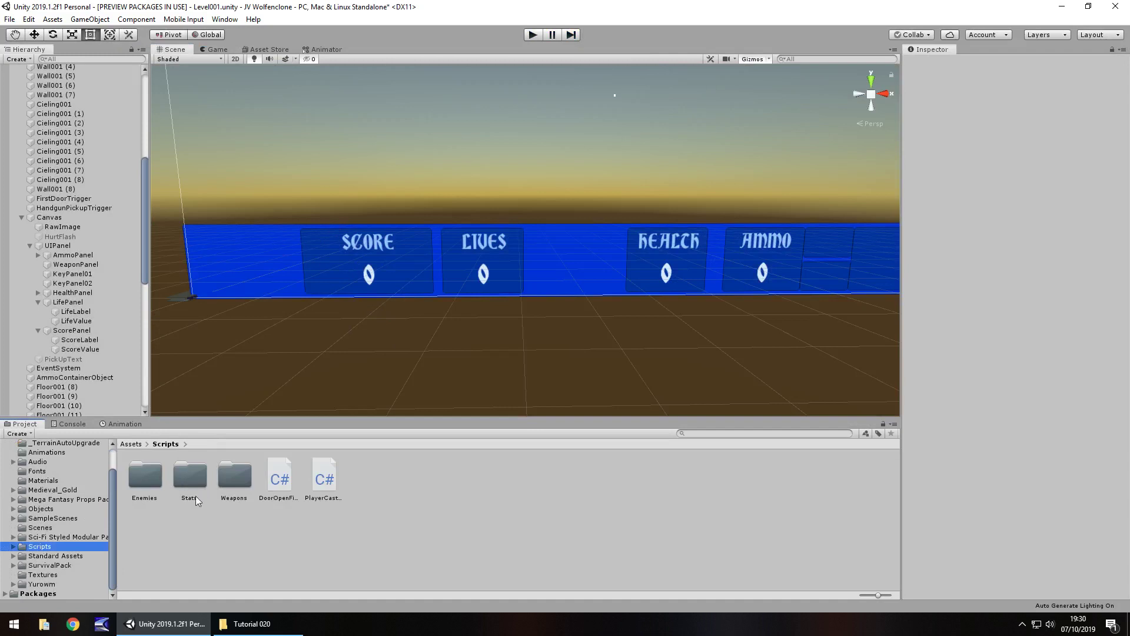
double_click(186, 478)
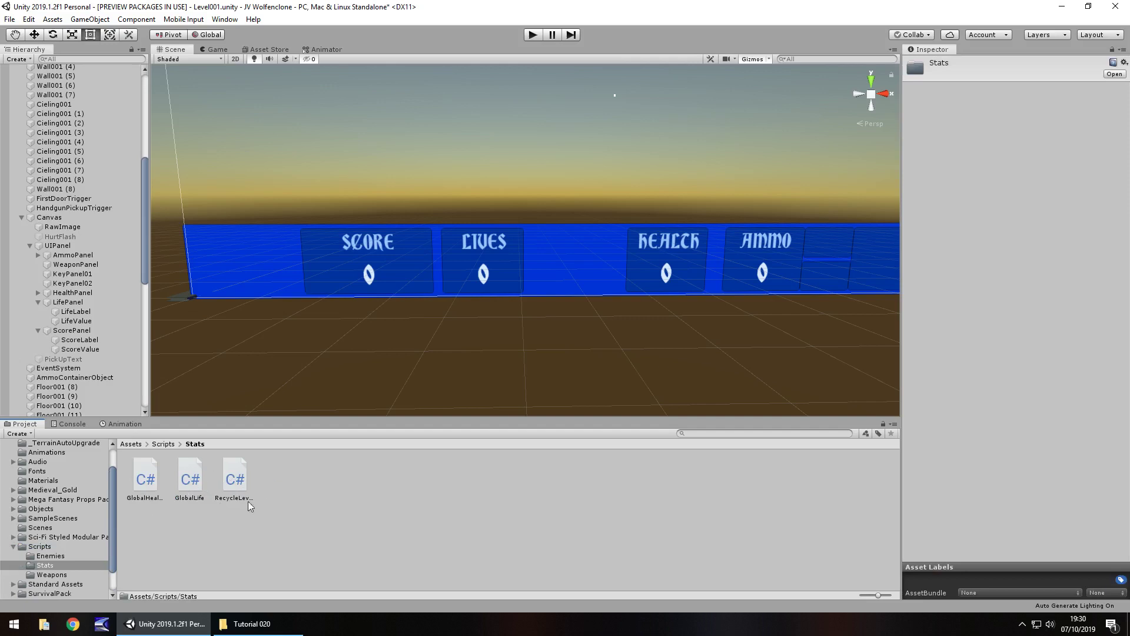
left_click(191, 482)
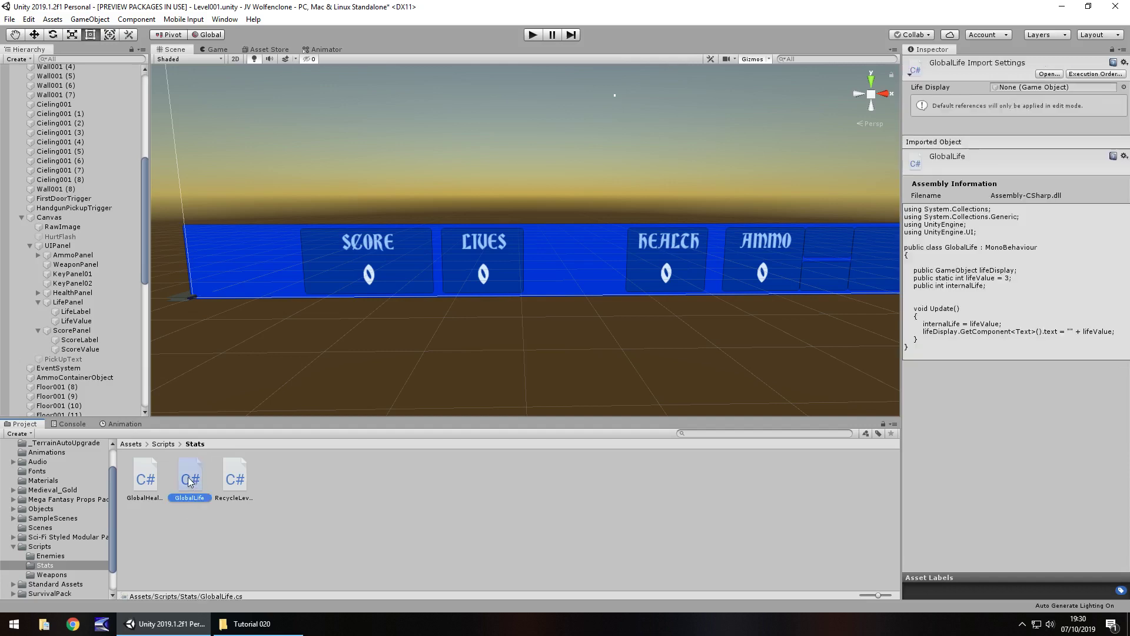
key("ctrl+d")
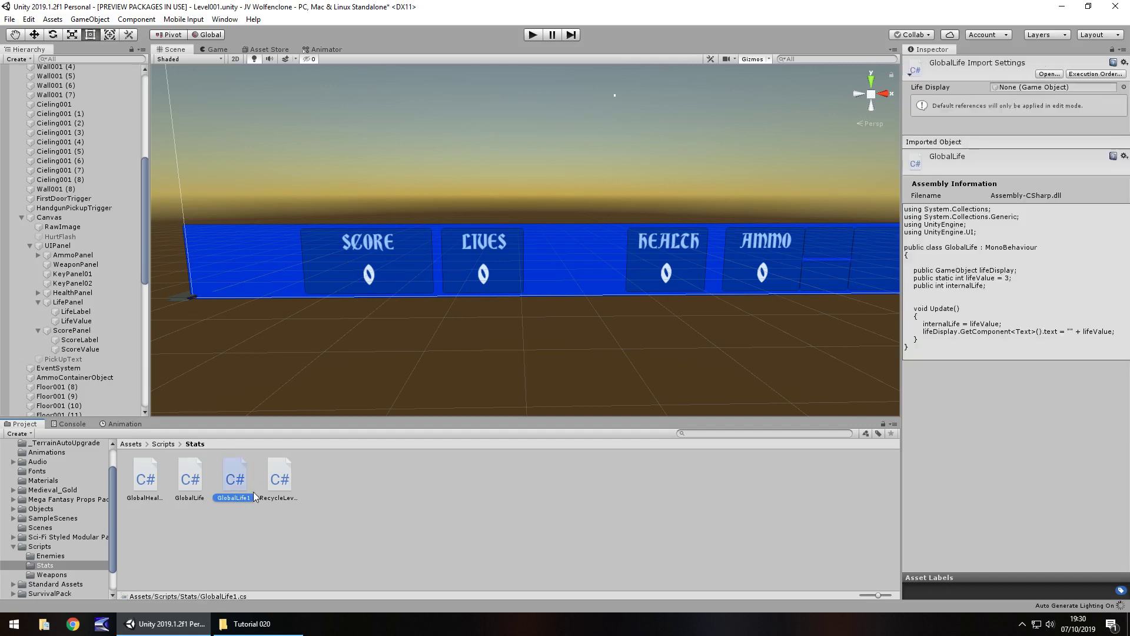
left_click(252, 498)
type("g")
key("BackSpace")
key("BackSpace")
key("BackSpace")
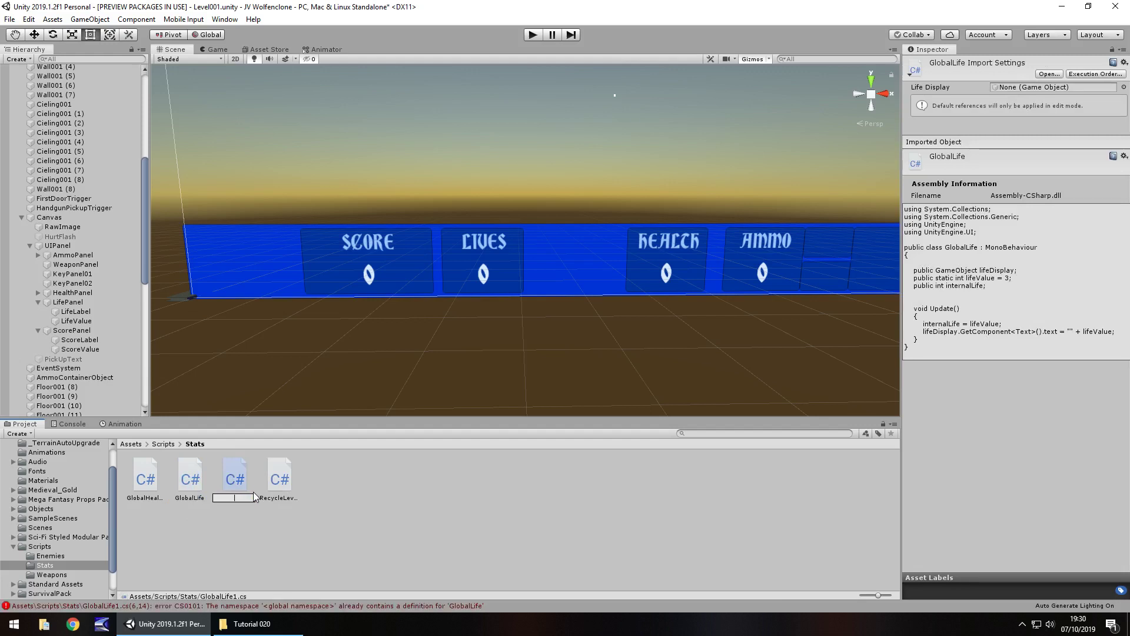
type("GlobalScore")
Open the GlobalScore script in Visual Studio and rename its class from GlobalLife to GlobalScore.
double_click(252, 494)
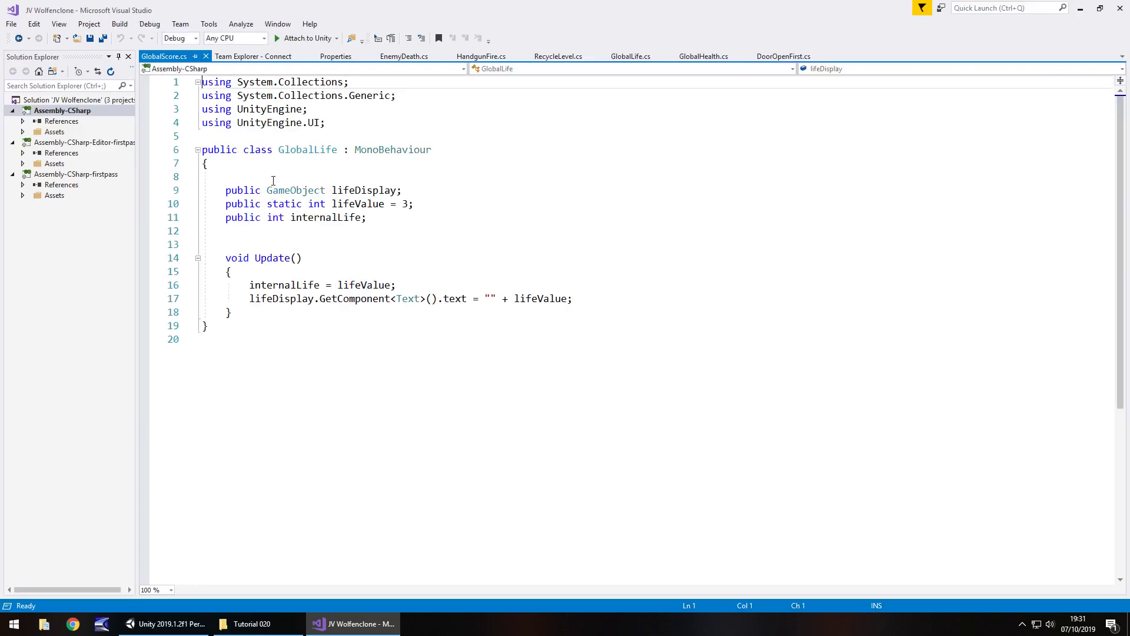
left_click_drag(279, 151, 339, 150)
left_click(339, 150)
key("BackSpace")
key("BackSpace")
key("BackSpace")
key("BackSpace")
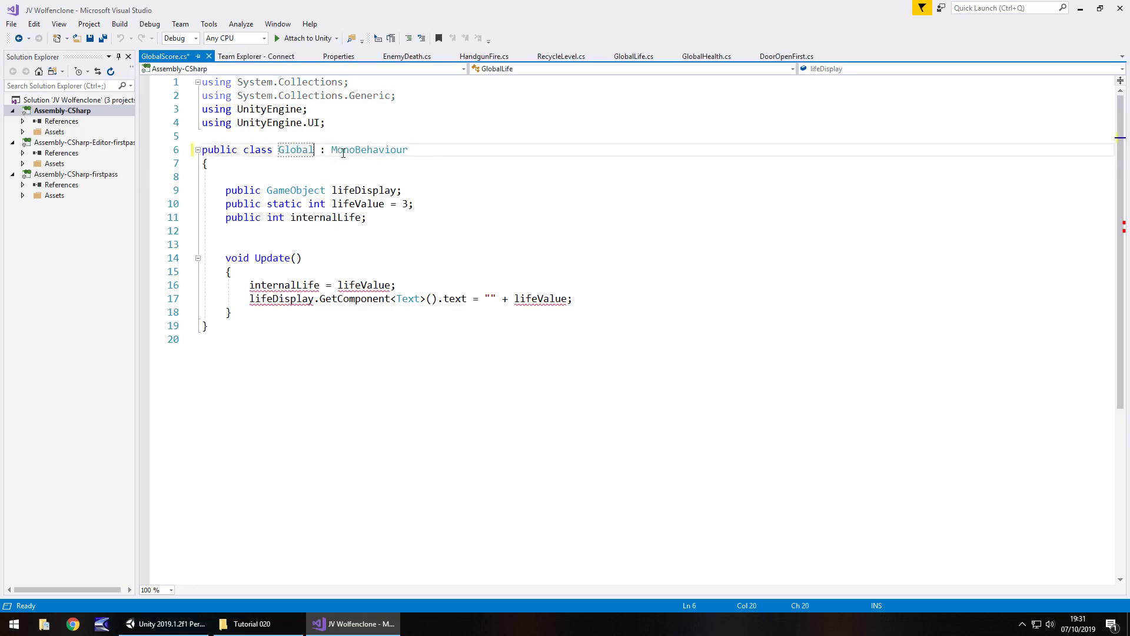
type("Score")
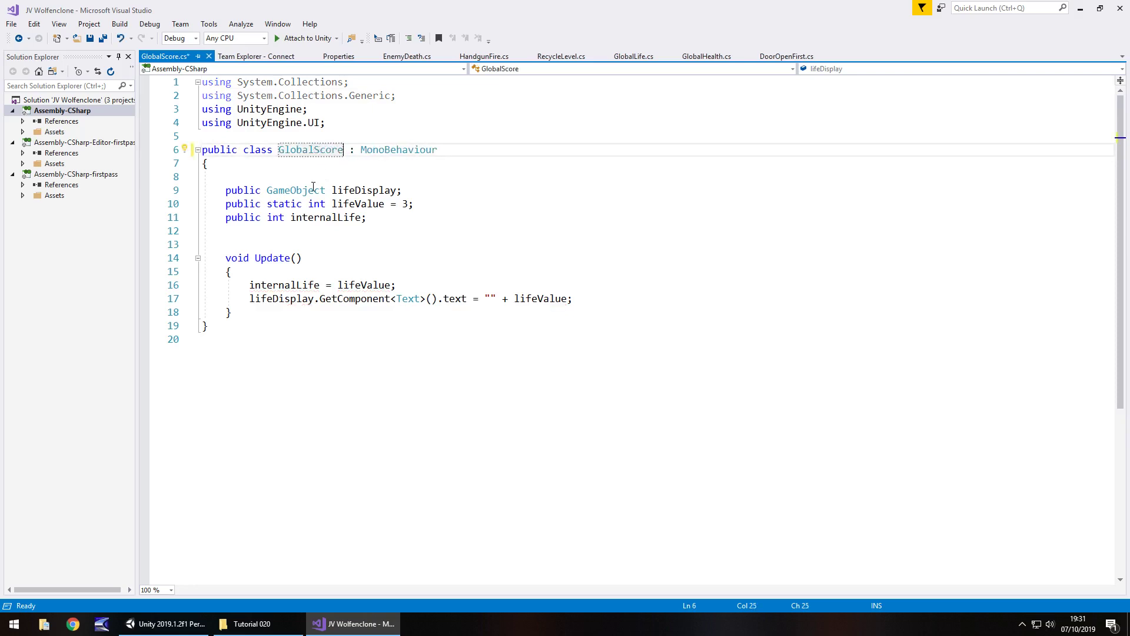
Rename the declared fields lifeDisplay and lifeValue to scoreDisplay and scoreValue, and initialise scoreValue to 0.
left_click(338, 190)
left_click_drag(332, 190, 355, 190)
type("score")
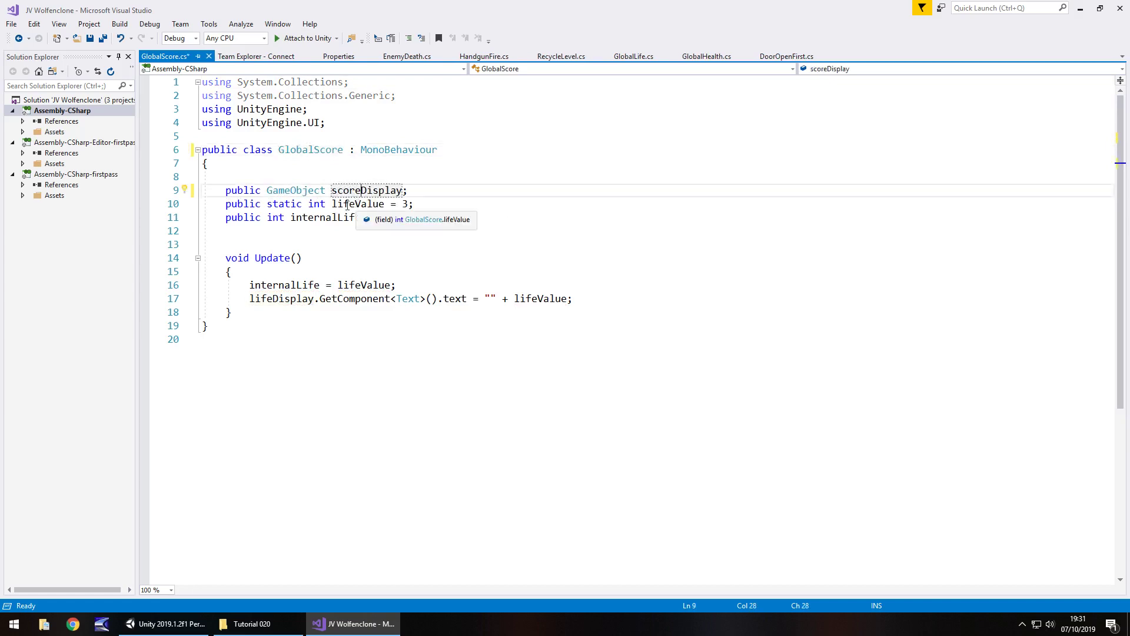
left_click_drag(332, 204, 355, 204)
type("score")
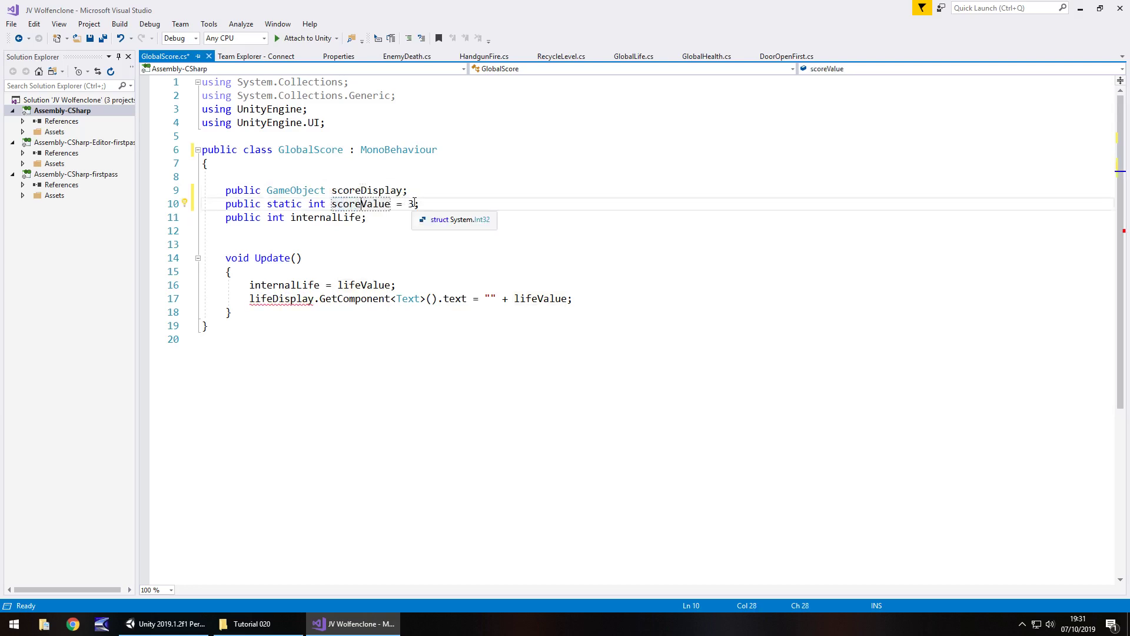
double_click(411, 204)
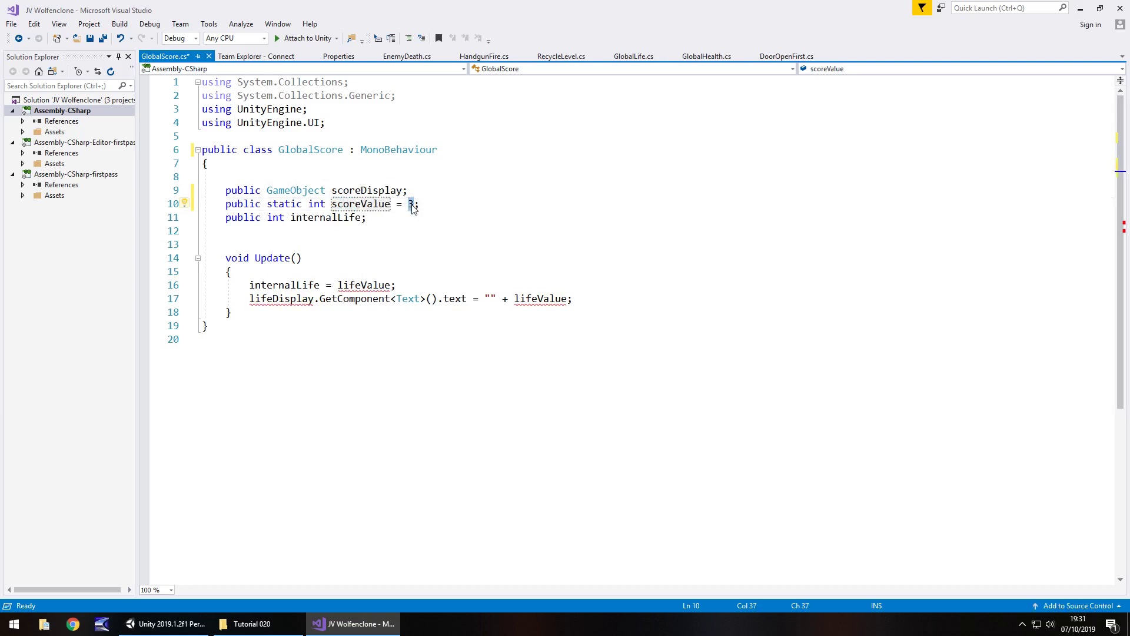
type("0")
Rename internalLife to internalScore in its declaration and in the Update method, where it is assigned scoreValue.
left_click_drag(338, 217, 361, 218)
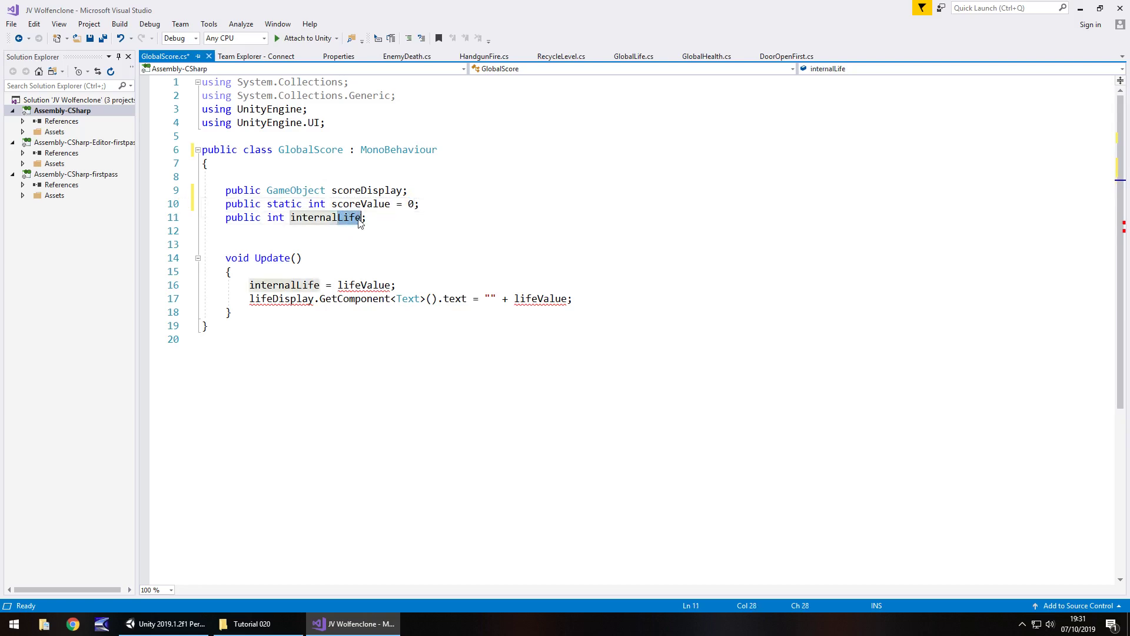
type("Score")
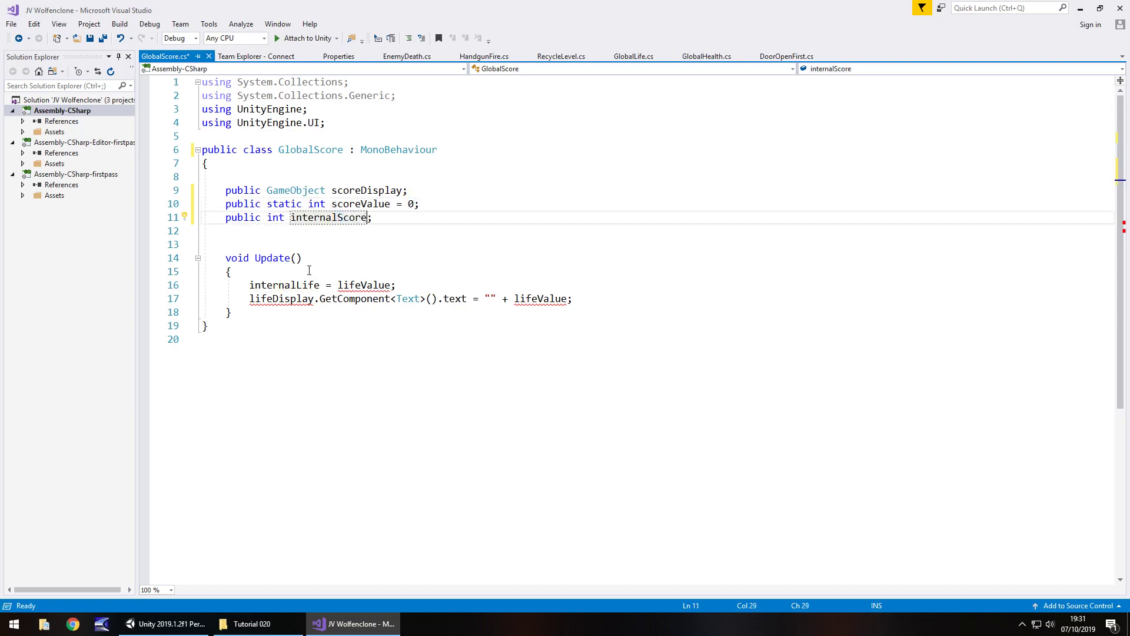
left_click_drag(296, 285, 320, 285)
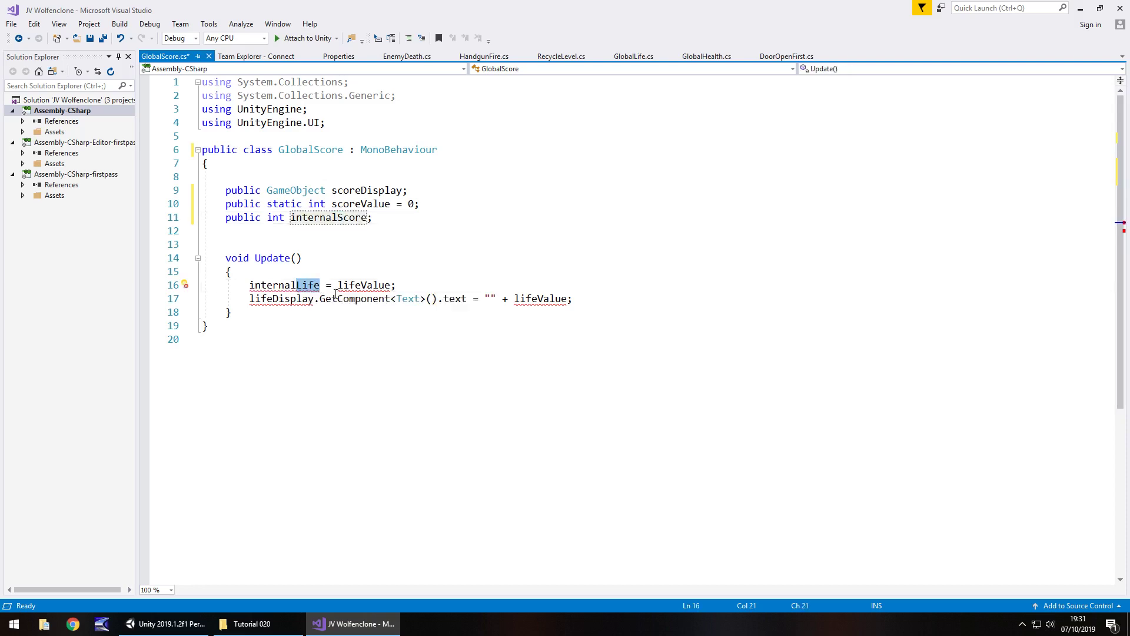
type("Score")
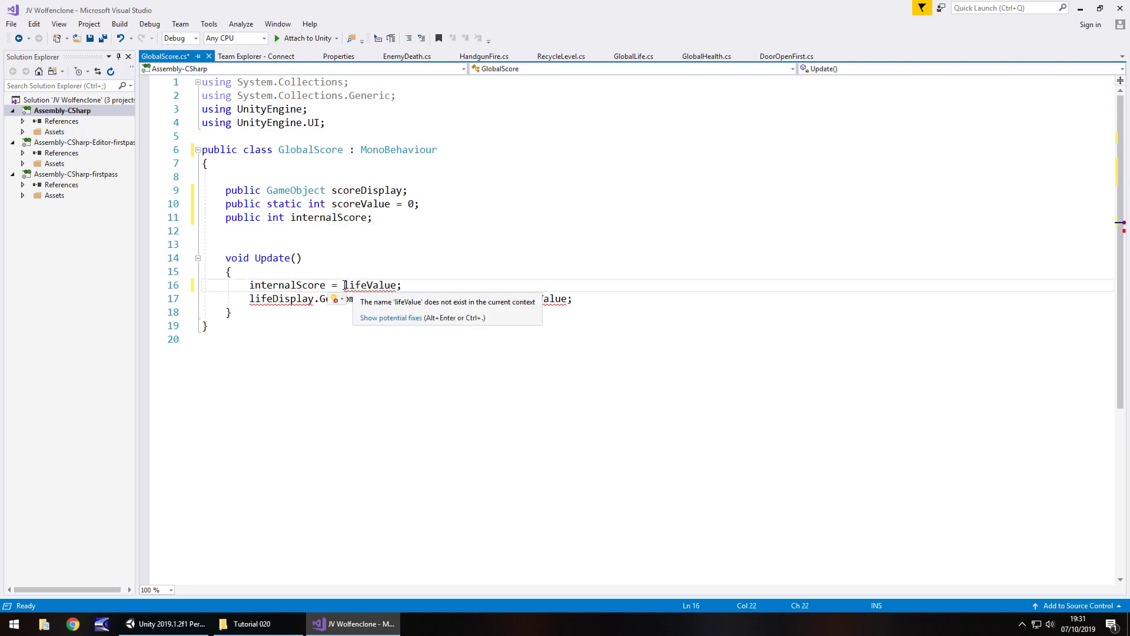
left_click_drag(344, 285, 367, 285)
type("scor")
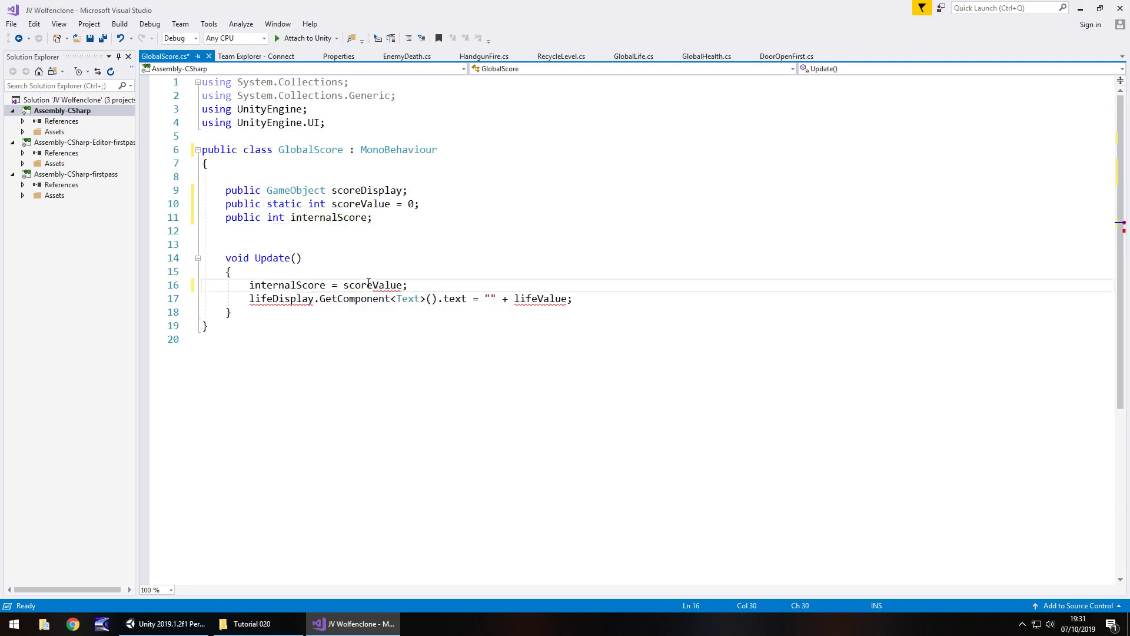
Make the text assignment in Update use scoreDisplay and scoreValue, and save the GlobalScore script.
left_click_drag(250, 301, 272, 301)
type("score")
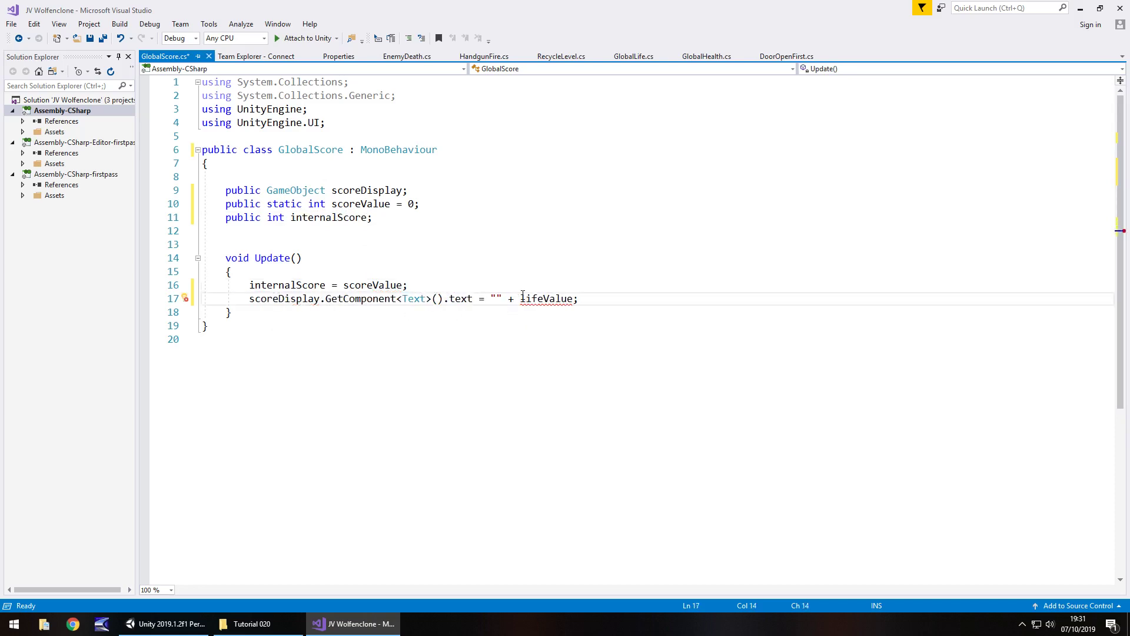
left_click_drag(521, 298, 543, 299)
type("score")
key("ctrl+s")
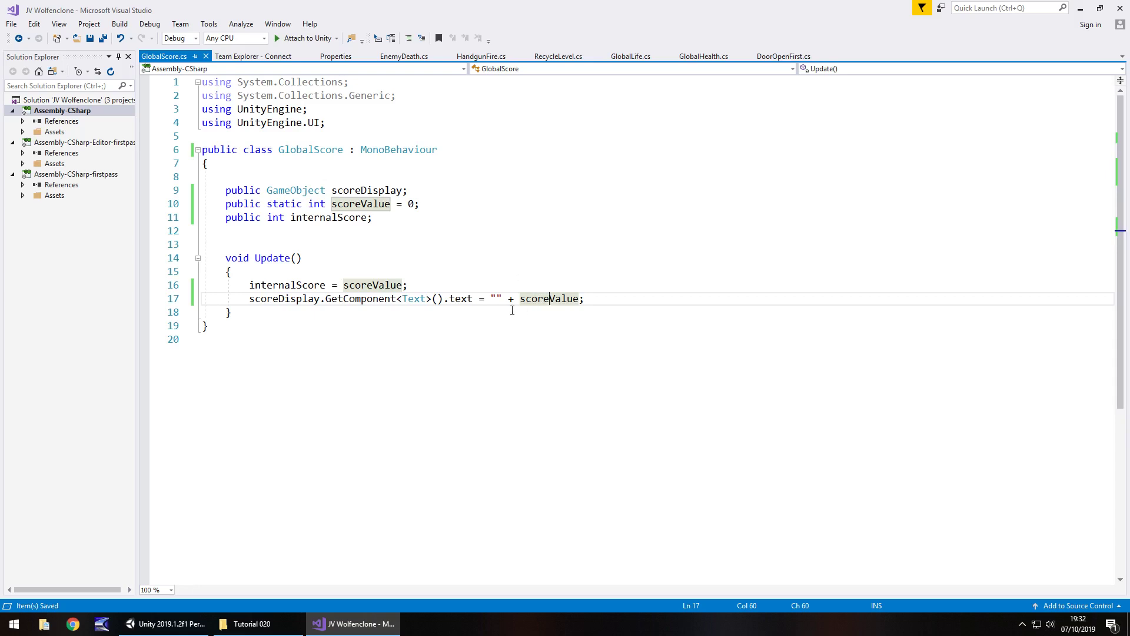
Switch to Unity and rename the HealthContainerObject in the scene hierarchy as GlobalContainer.
left_click(166, 623)
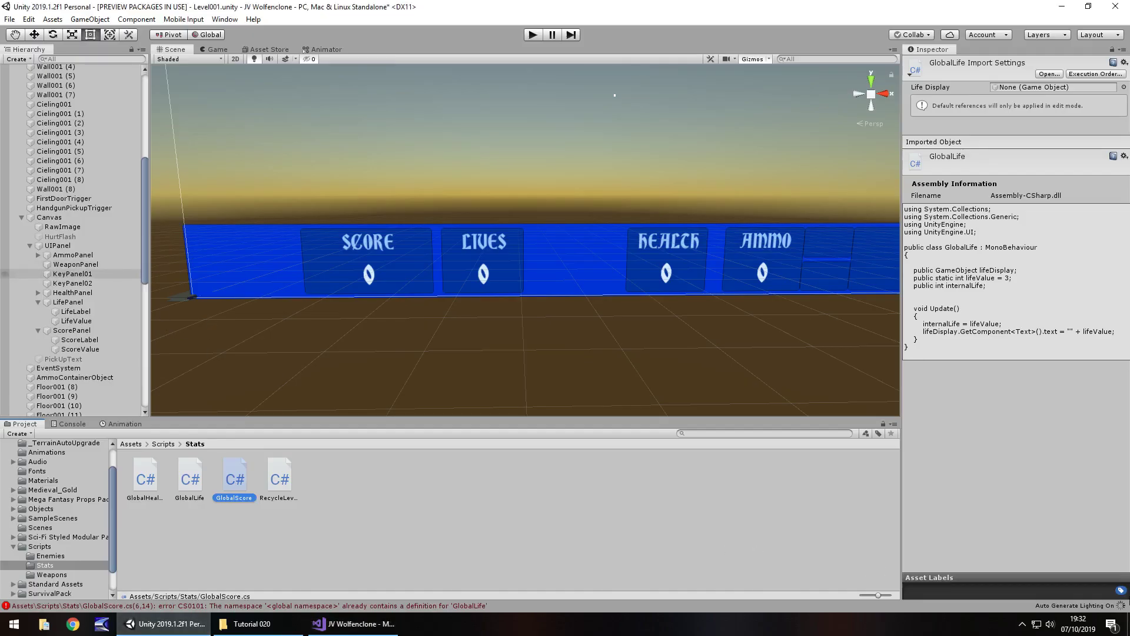
left_click(75, 424)
left_click(27, 424)
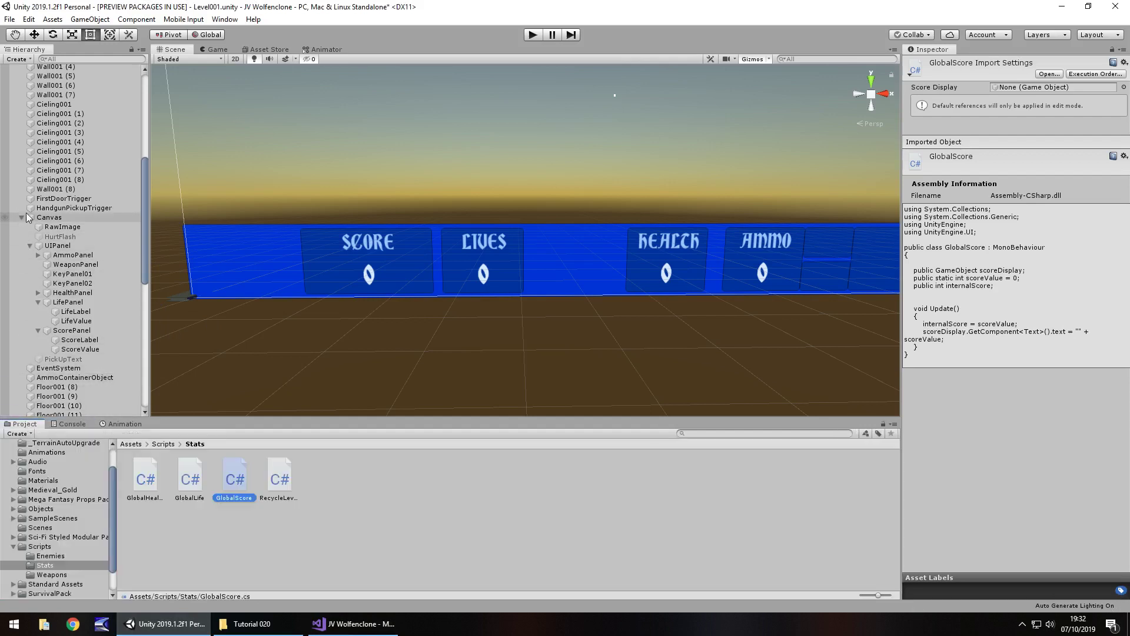
left_click_drag(142, 238, 164, 111)
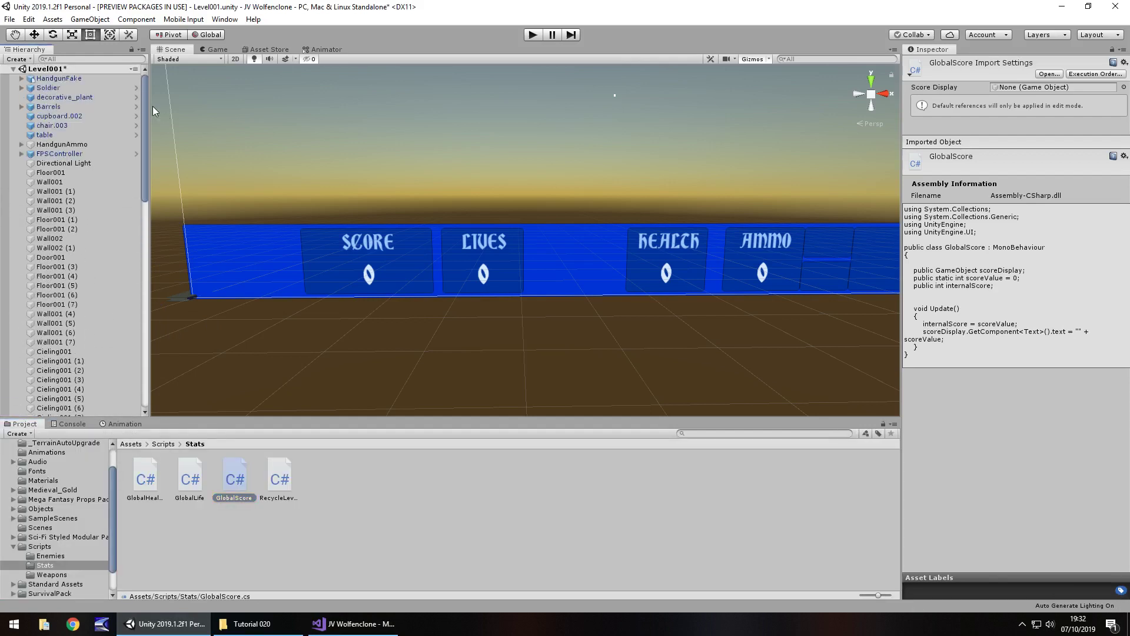
left_click_drag(141, 150, 157, 390)
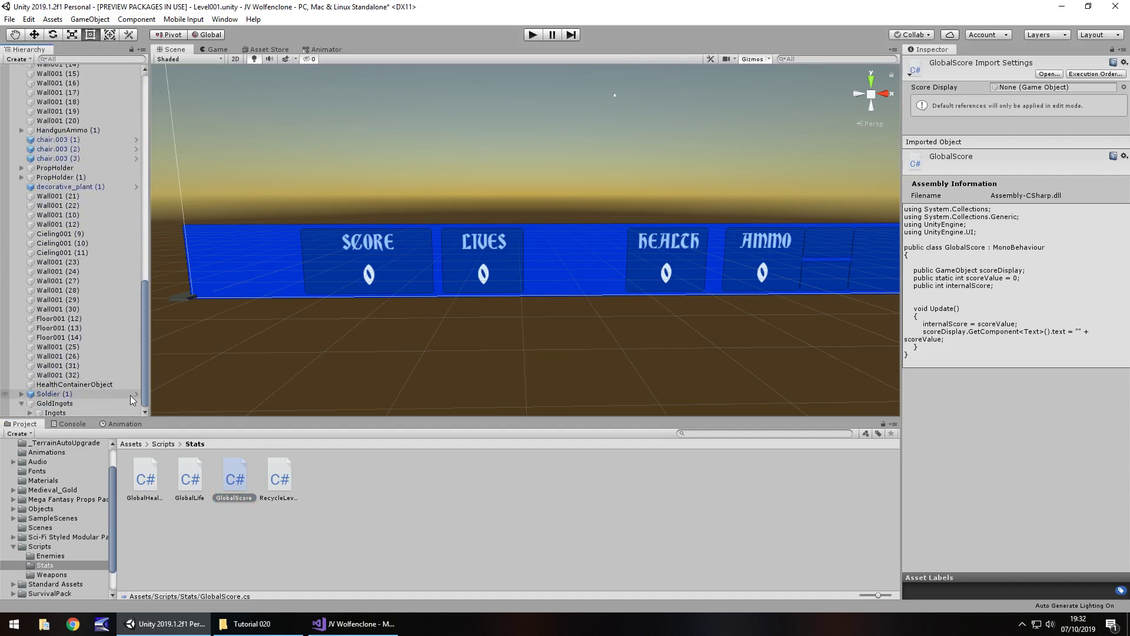
left_click(92, 383)
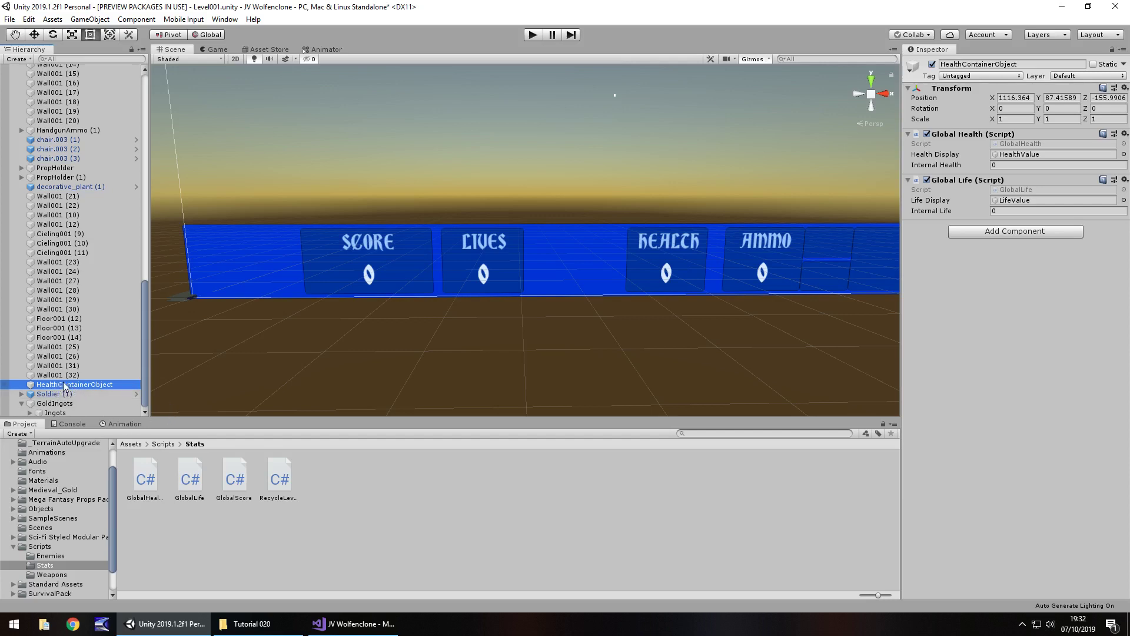
left_click(64, 386)
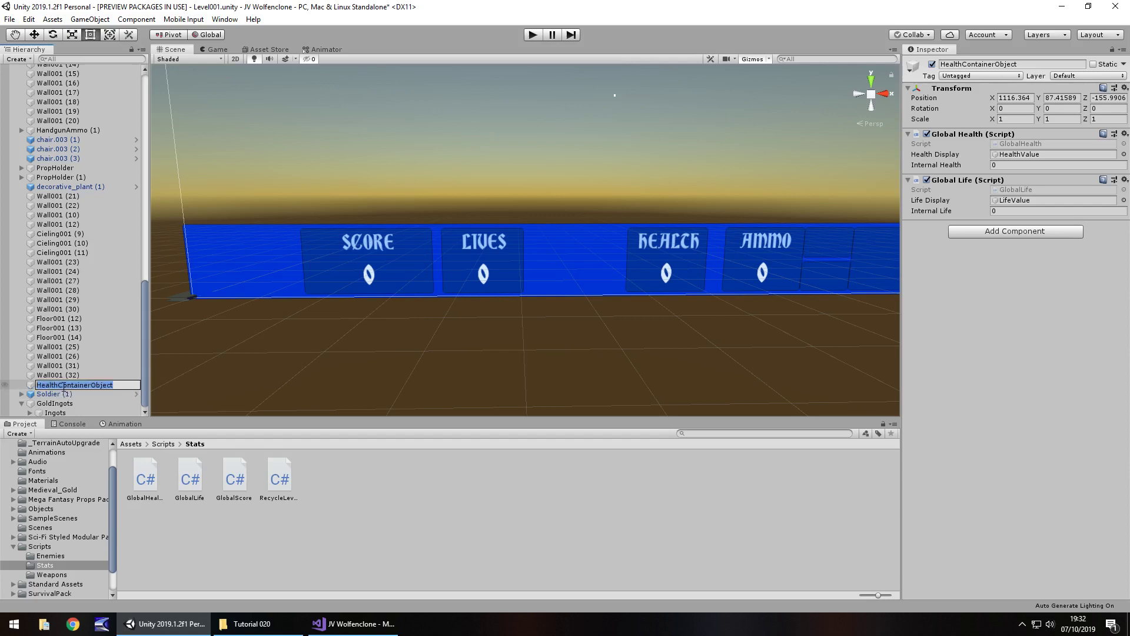
type("Gl")
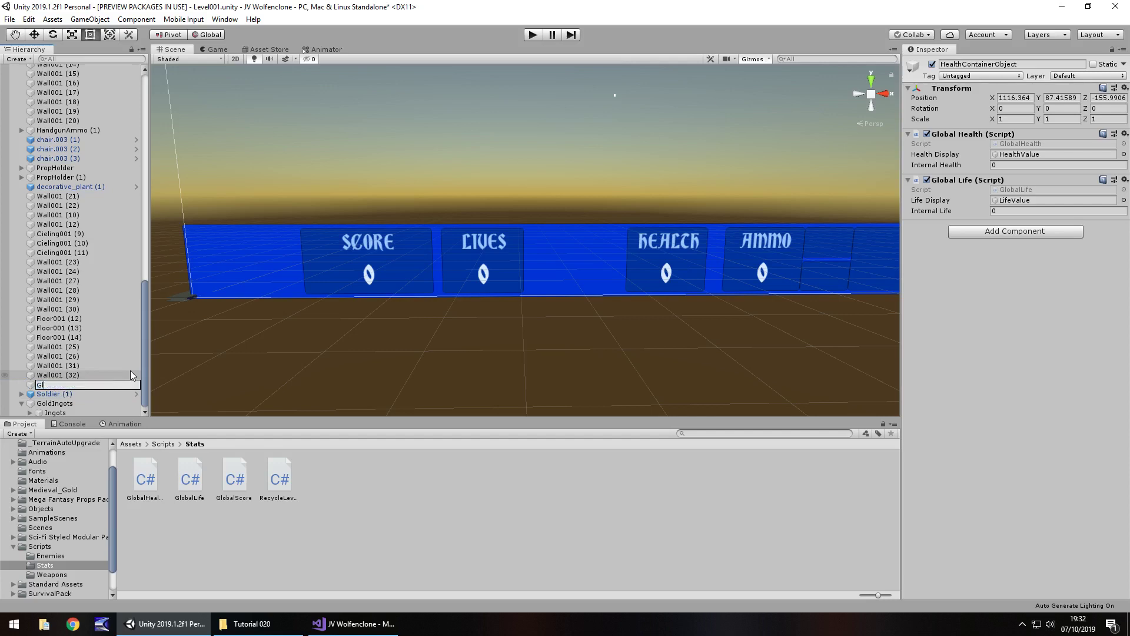
type("obalContainer")
key("Return")
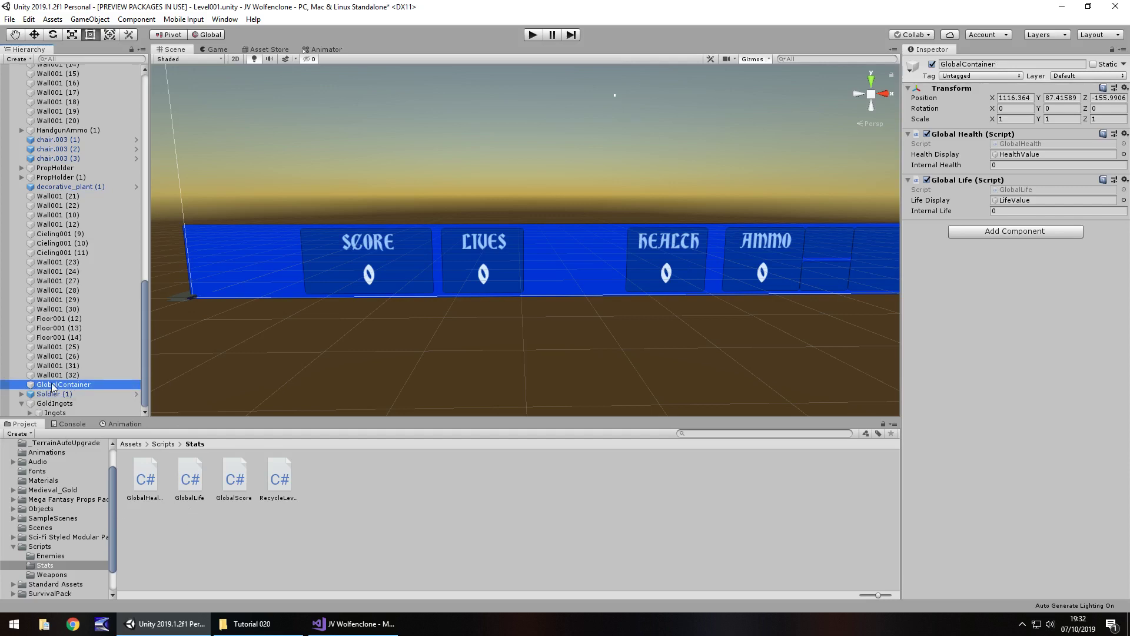
Attach the GlobalScore script to GlobalContainer and assign the ScoreValue text object as its Score Display.
left_click_drag(232, 482, 1052, 276)
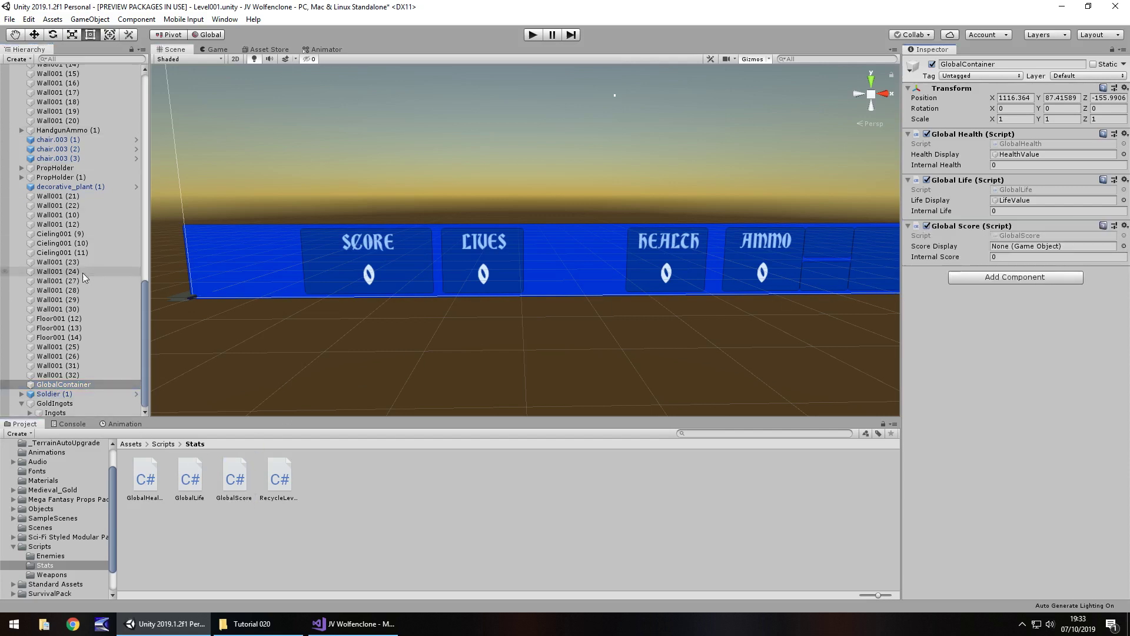
scroll(86, 273, "up", 10)
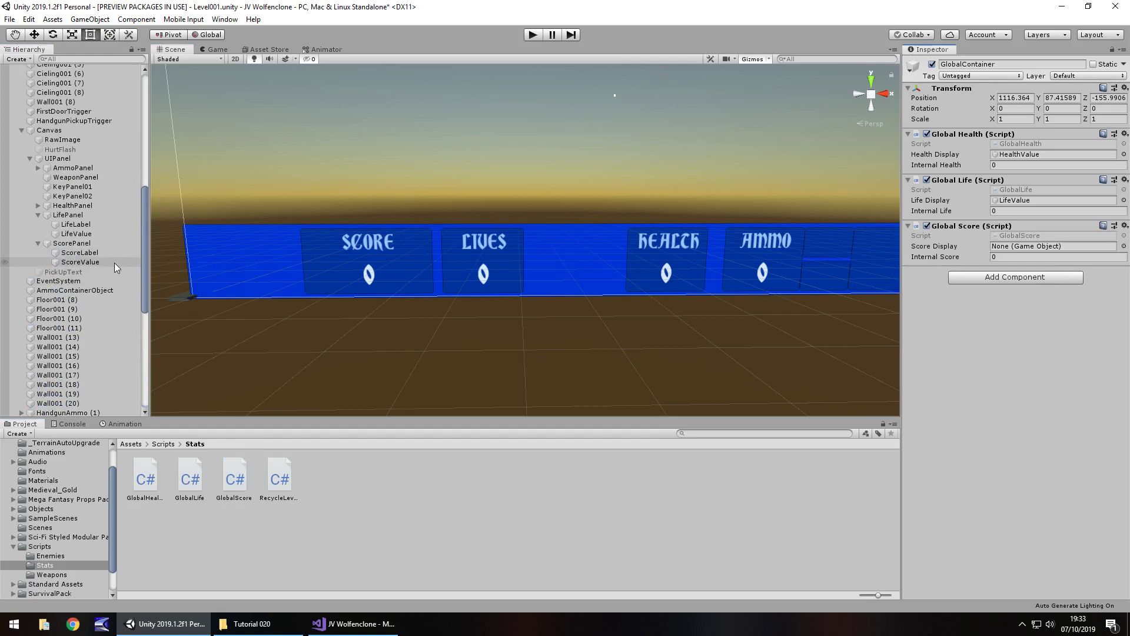
left_click_drag(74, 260, 1027, 254)
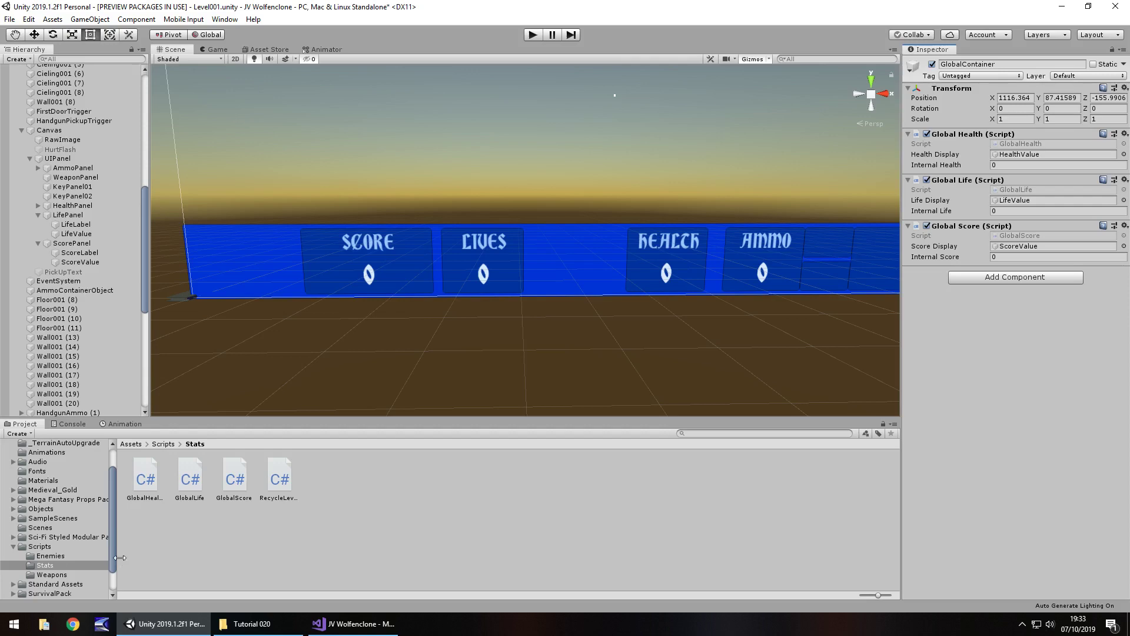
Frame the GoldIngots object in the scene and inspect the ingot pile and its collider from another side.
left_click_drag(115, 557, 116, 529)
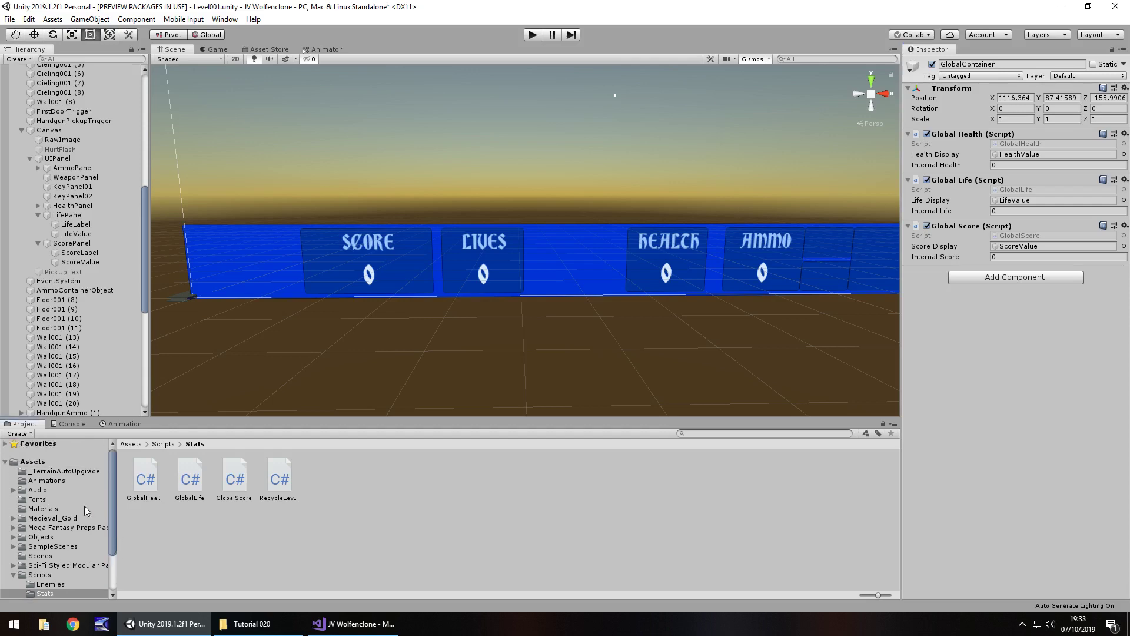
left_click_drag(146, 234, 109, 399)
double_click(106, 404)
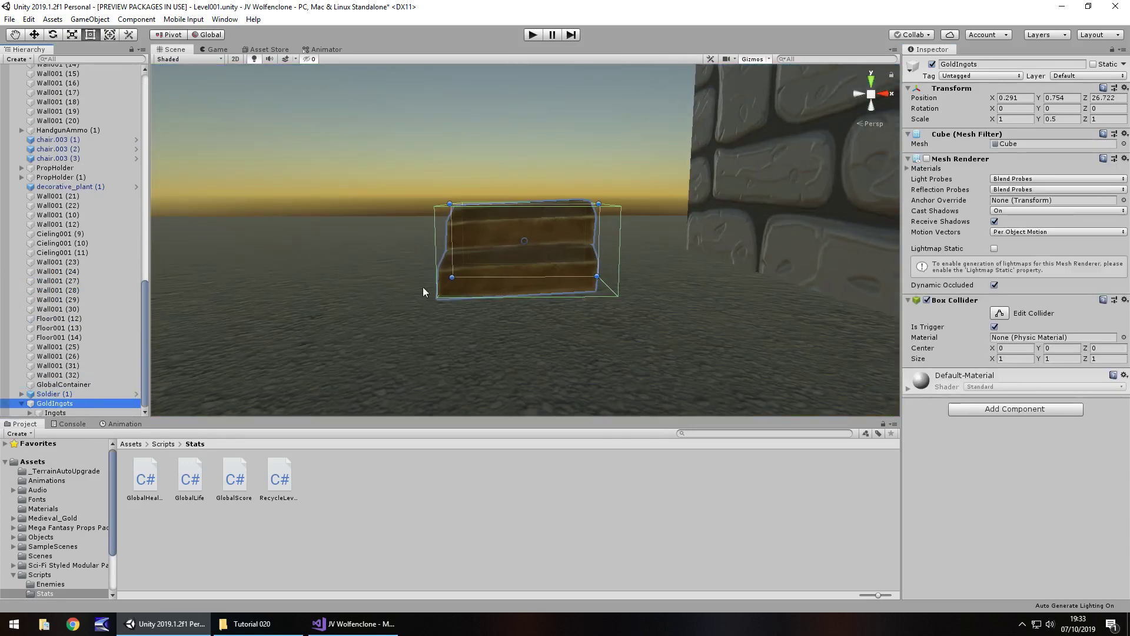
left_click_drag(379, 277, 555, 263, "alt")
scroll(414, 300, "down", 6)
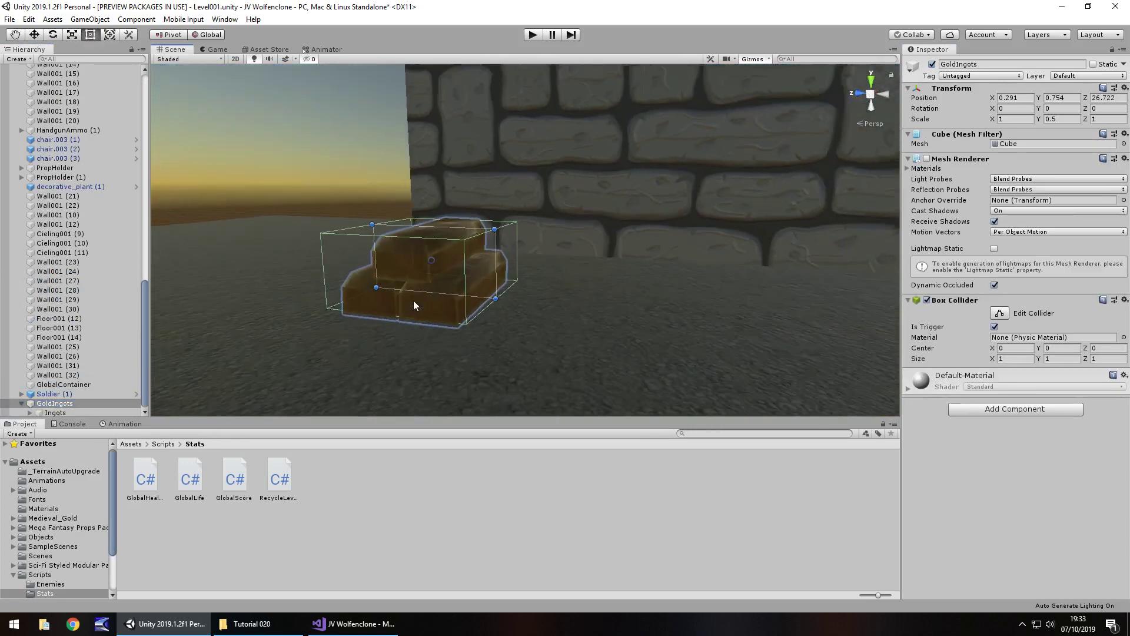
Create a folder named Environment inside the Scripts folder.
left_click(40, 575)
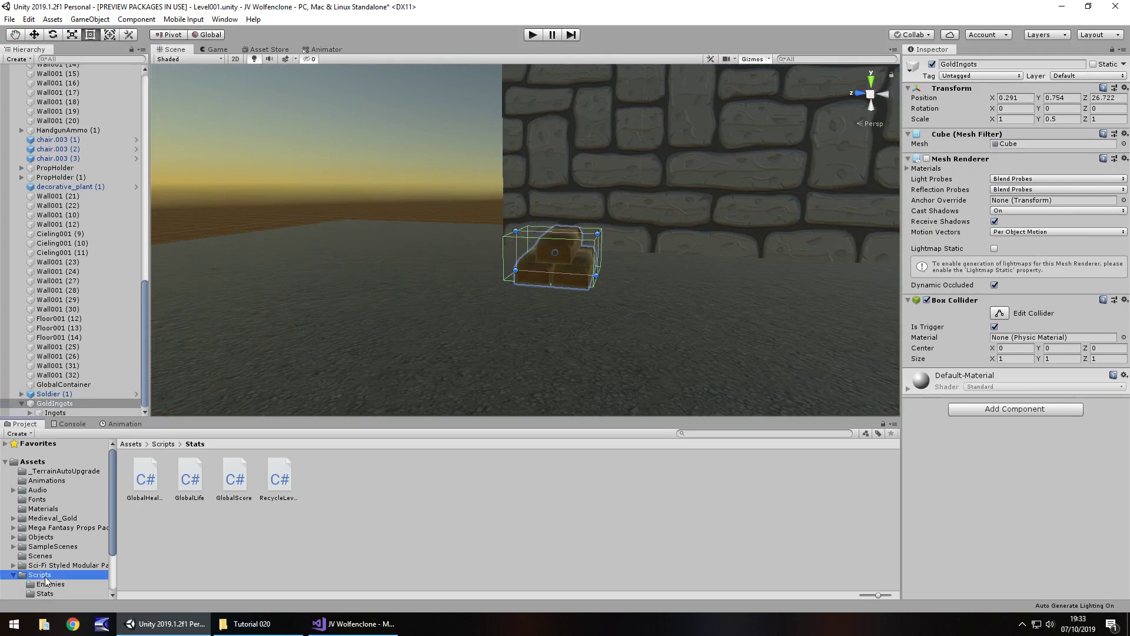
right_click(379, 481)
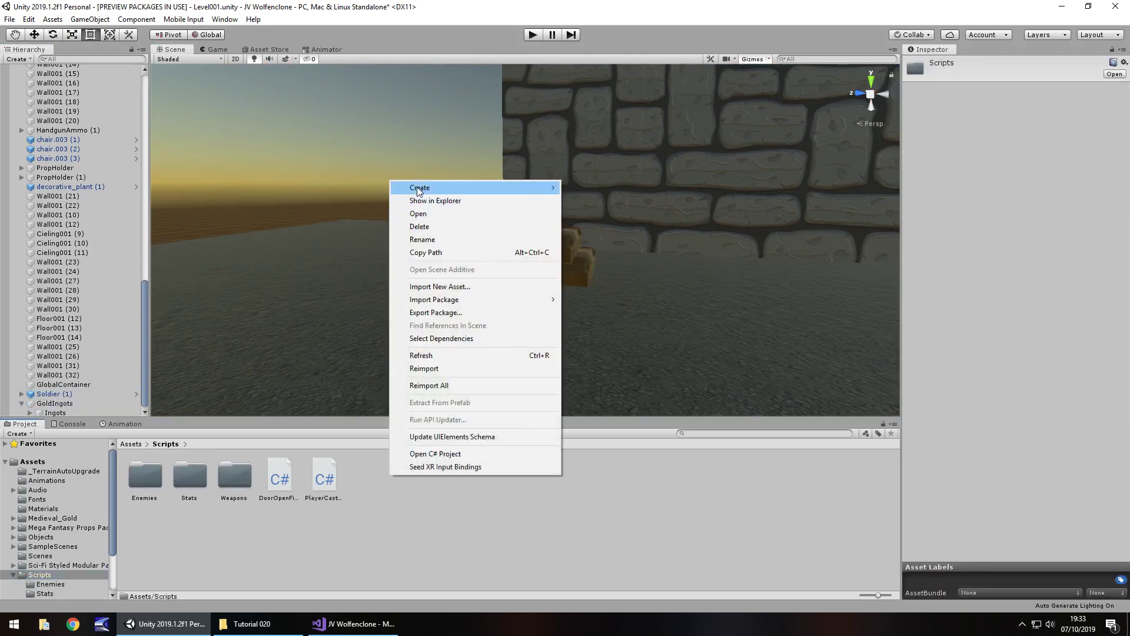
mouse_move(424, 188)
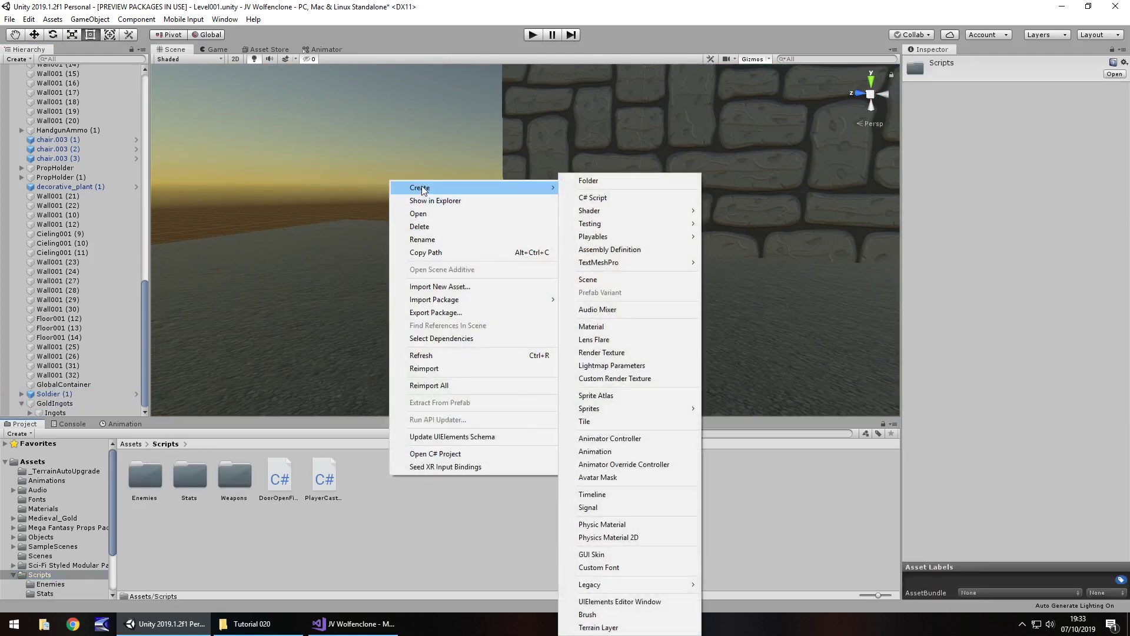
left_click(596, 186)
type("E")
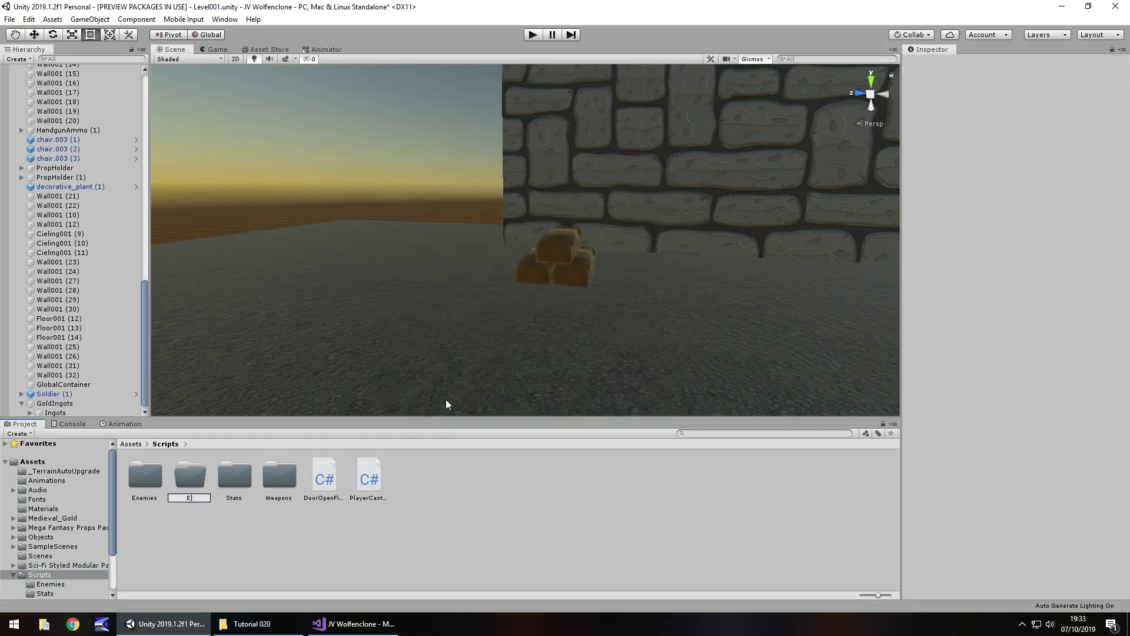
type("nvironment")
key("Return")
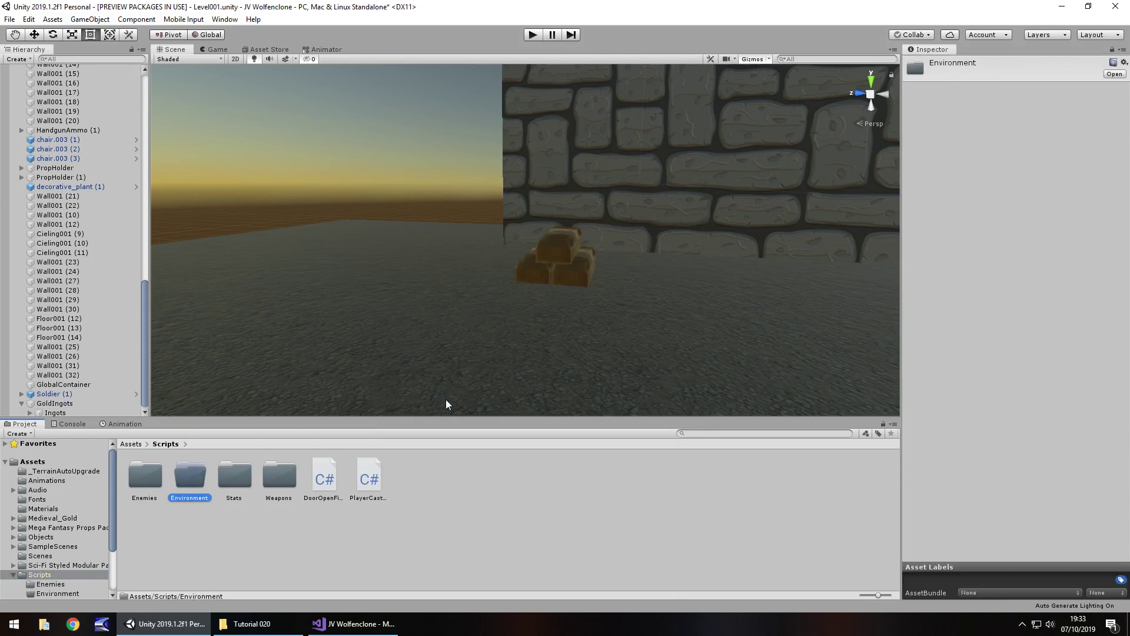
Create a C# script named GoldCollect in the Environment folder and open it in Visual Studio.
key("Return")
right_click(163, 493)
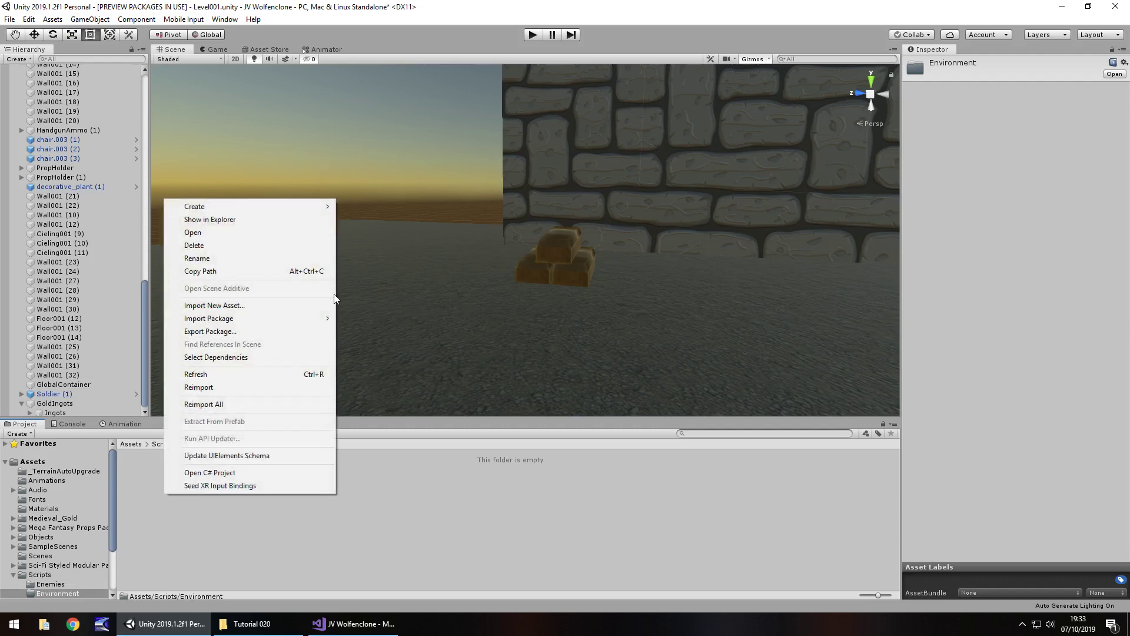
mouse_move(214, 209)
left_click(378, 198)
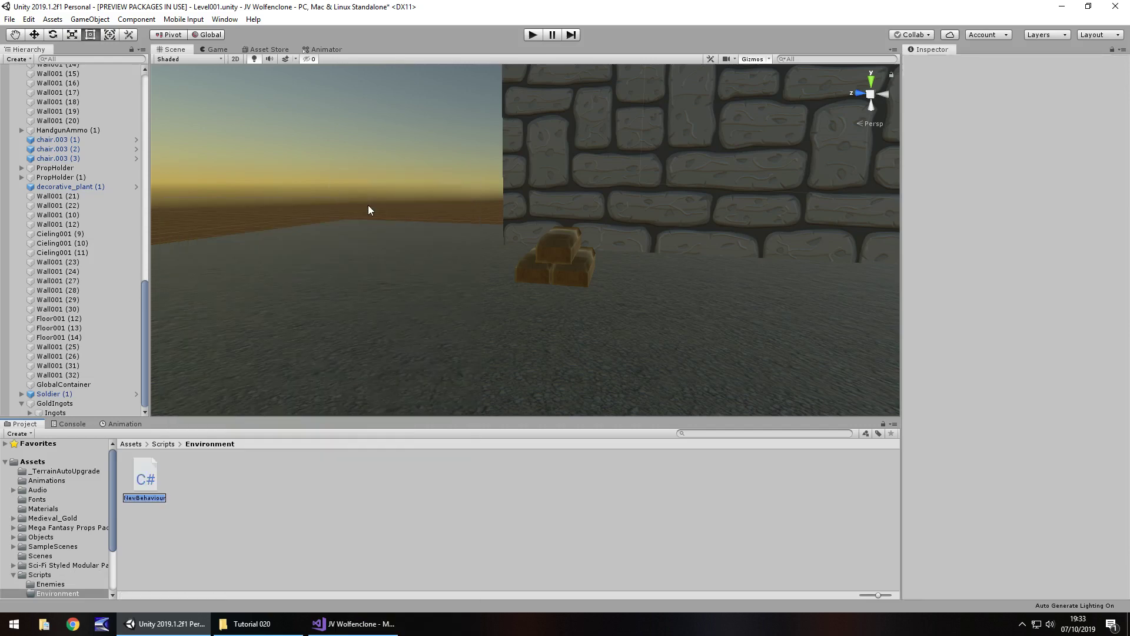
type("GoldCollect")
key("Return")
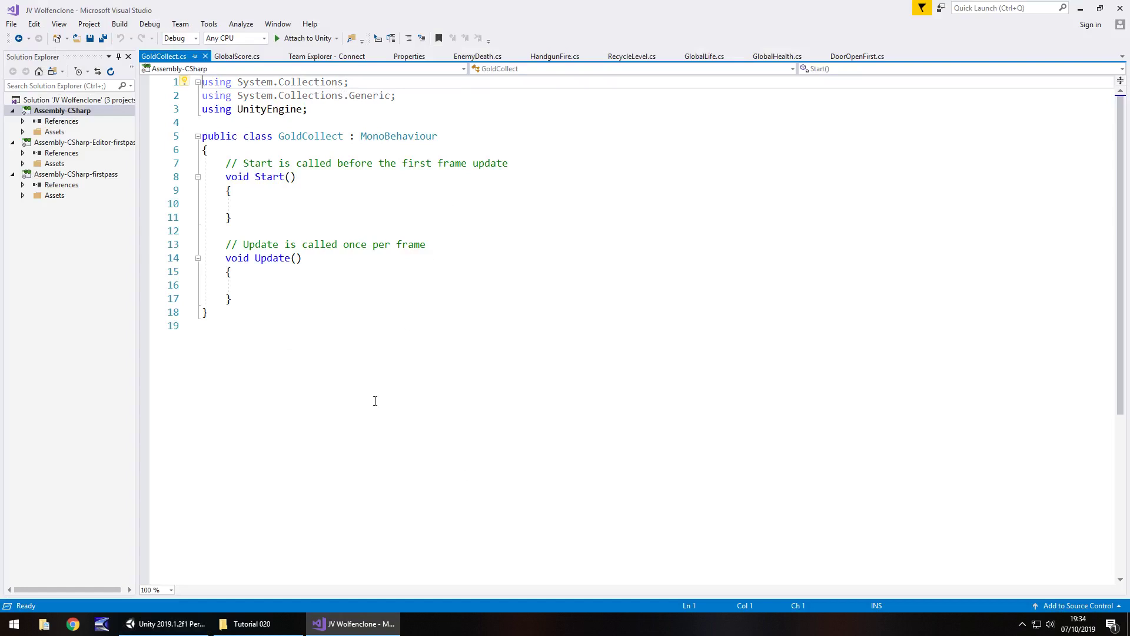
Open the HandgunPickup script from Scripts/Weapons in Visual Studio as a reference, and return to the GoldCollect script.
left_click(165, 623)
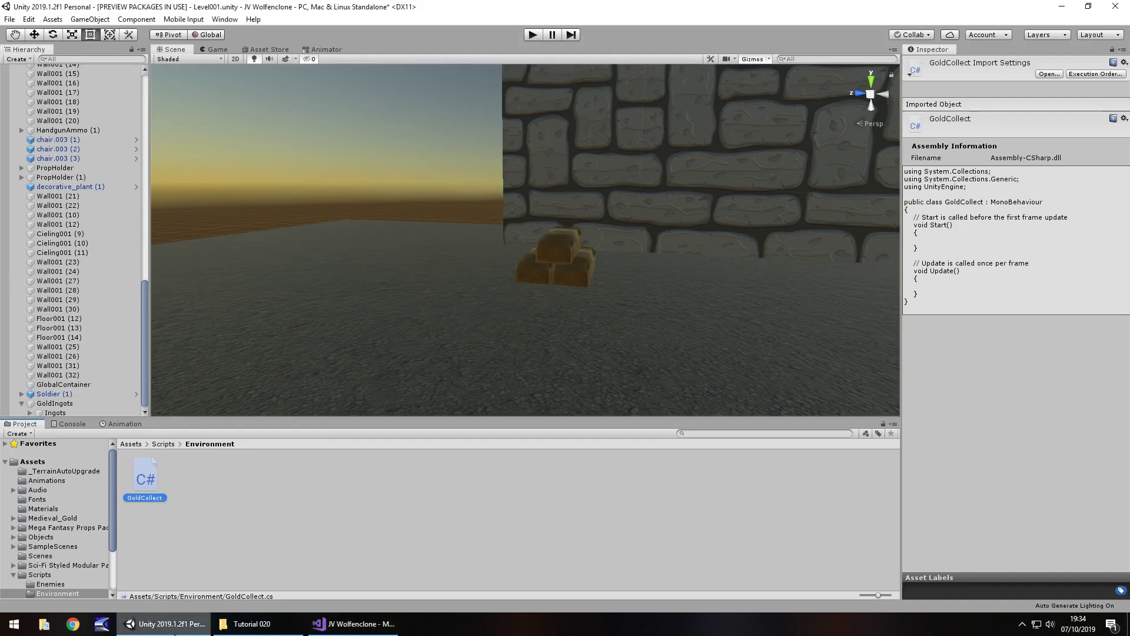
left_click(48, 575)
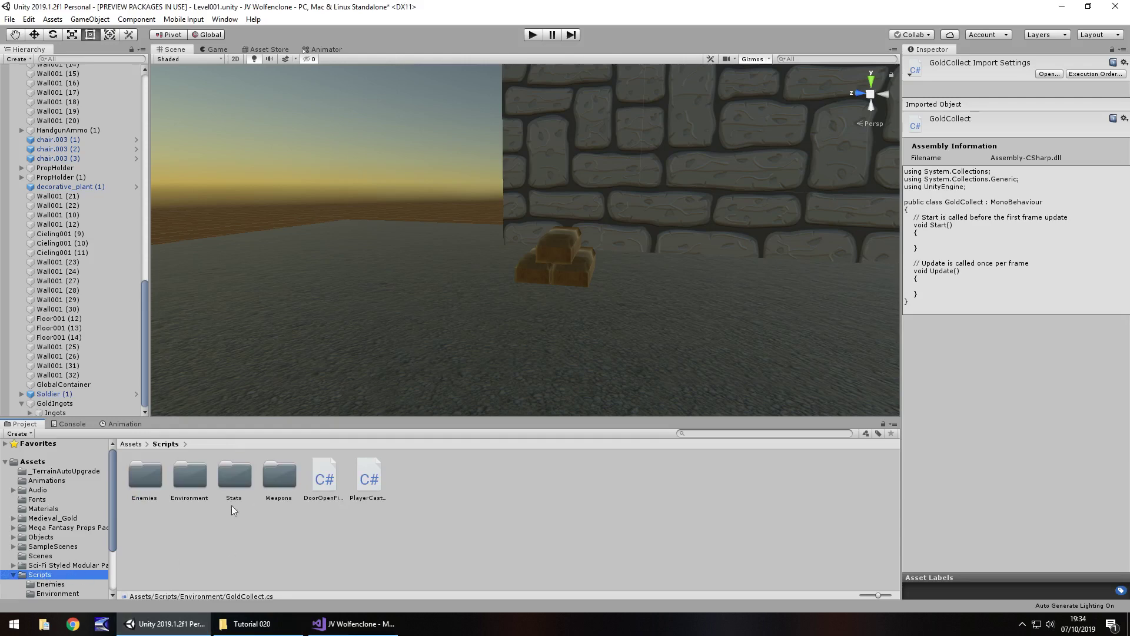
double_click(285, 482)
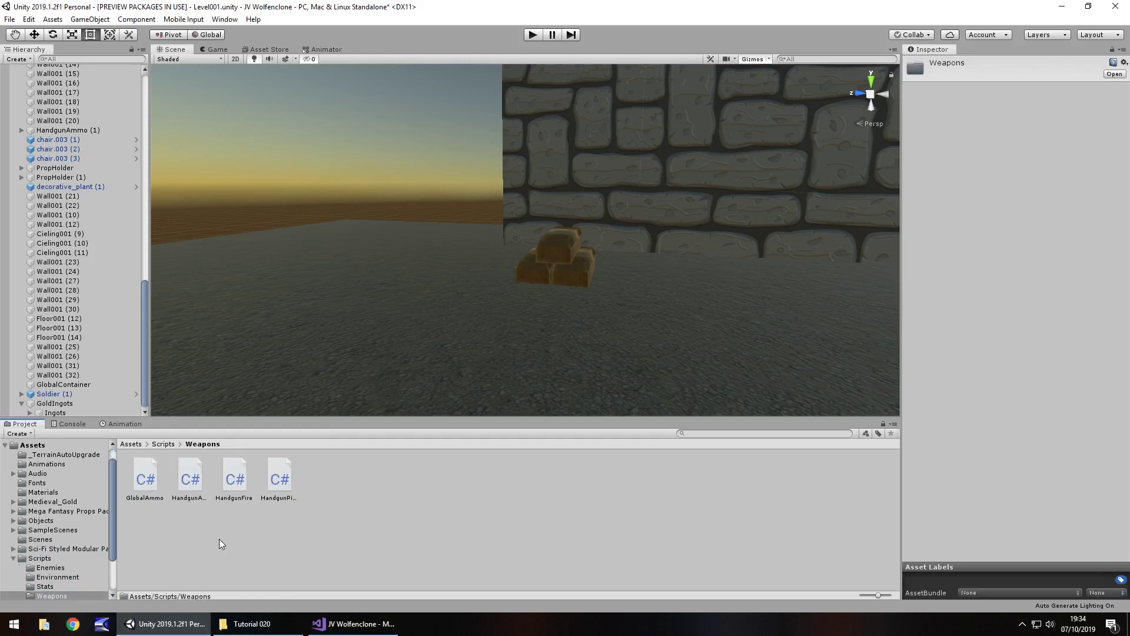
left_click(280, 489)
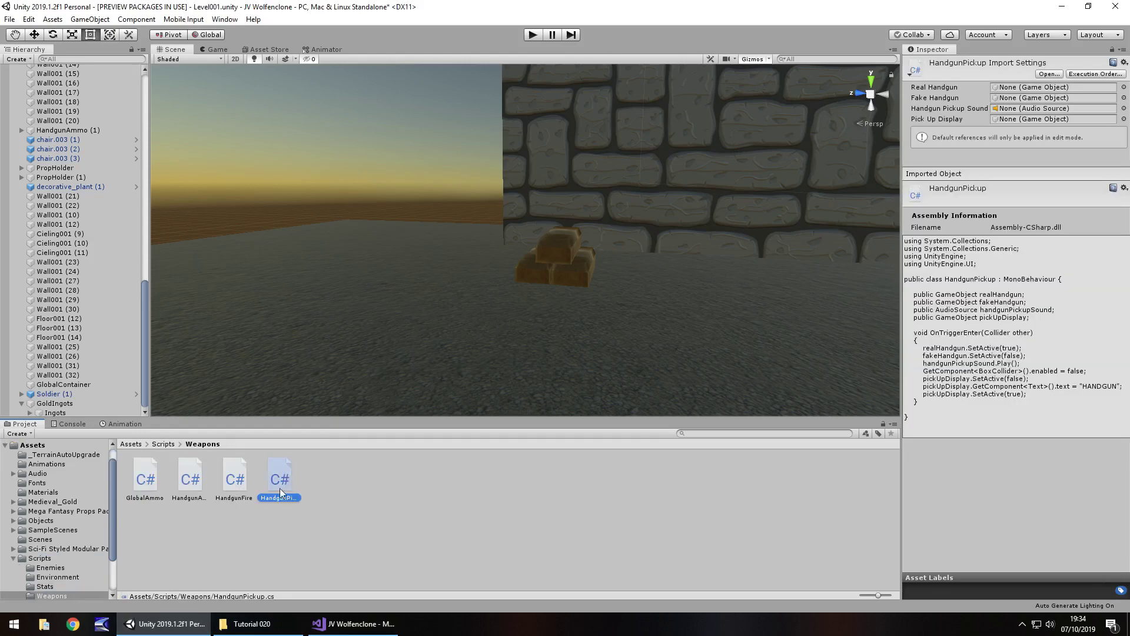
double_click(280, 484)
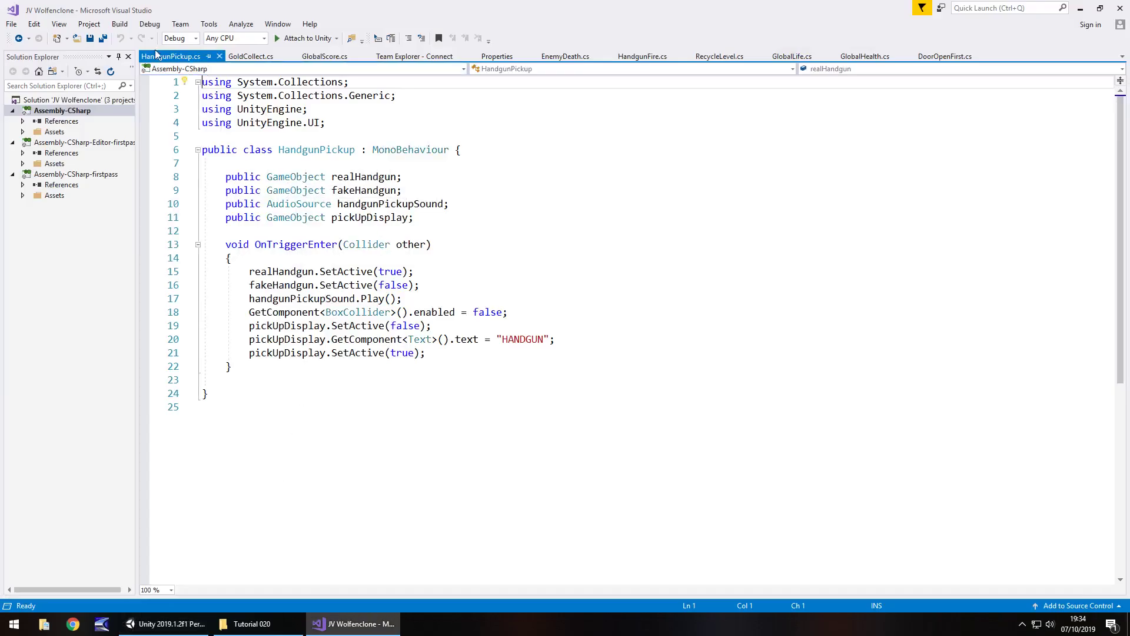
left_click(251, 57)
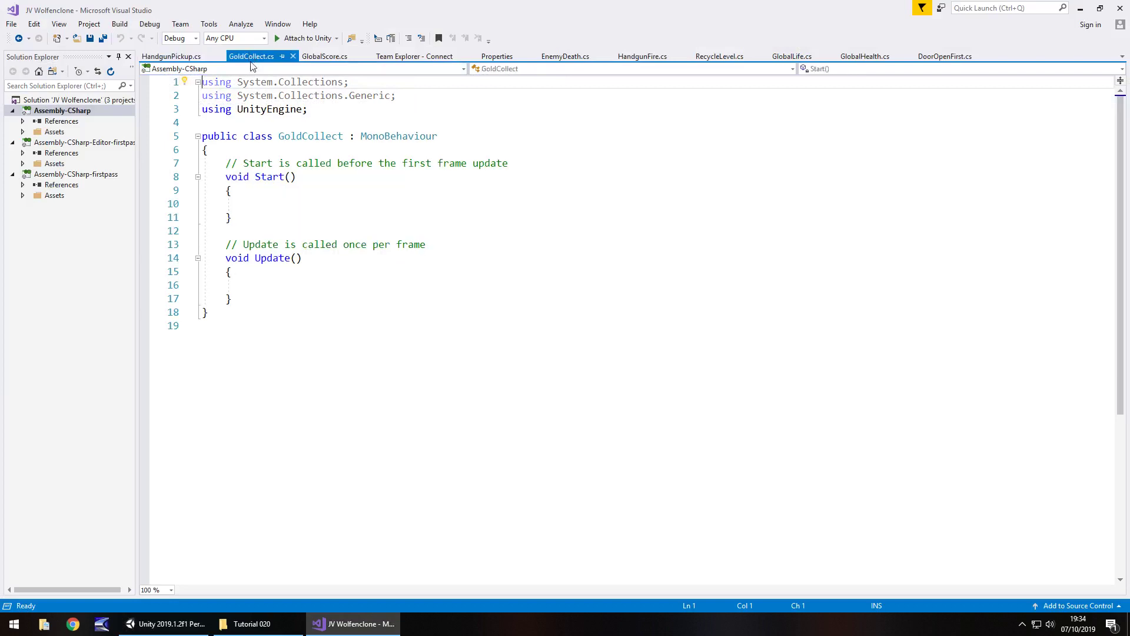
Examine the pickUpDisplay text line in HandgunPickup, and play-test the handgun pickup in Unity to check its on-screen message.
left_click(169, 56)
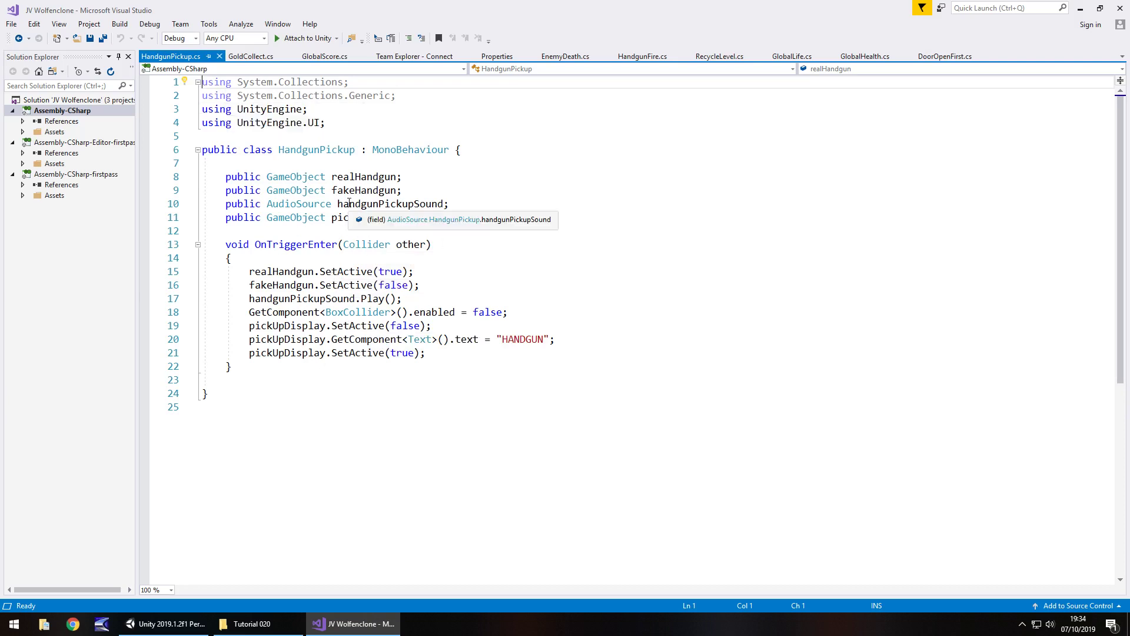
left_click_drag(257, 340, 531, 343)
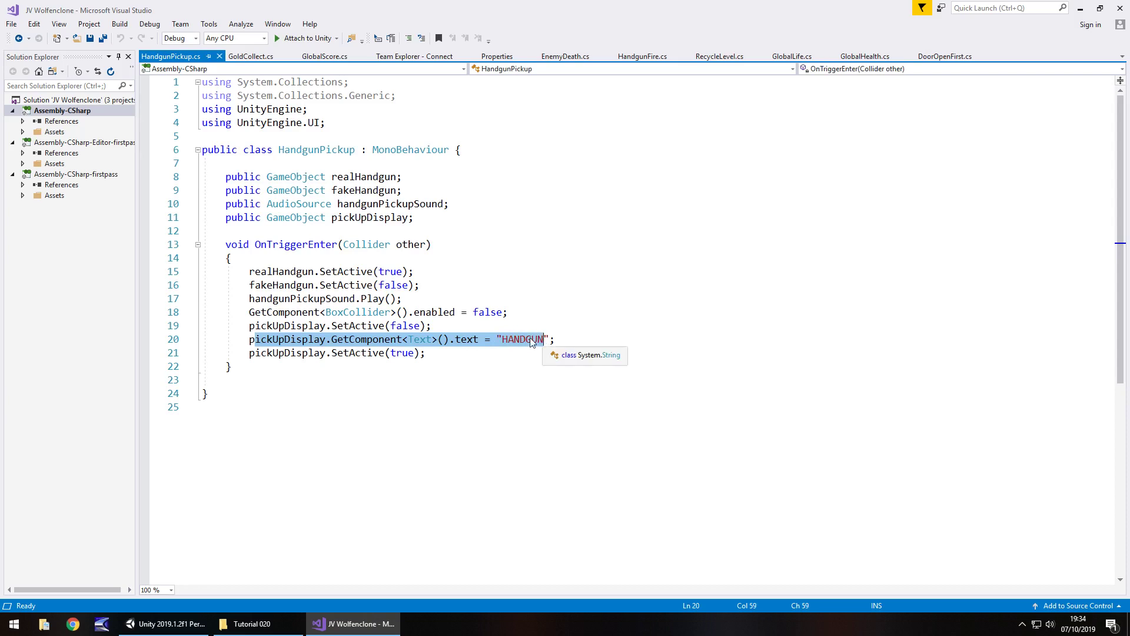
left_click(532, 343)
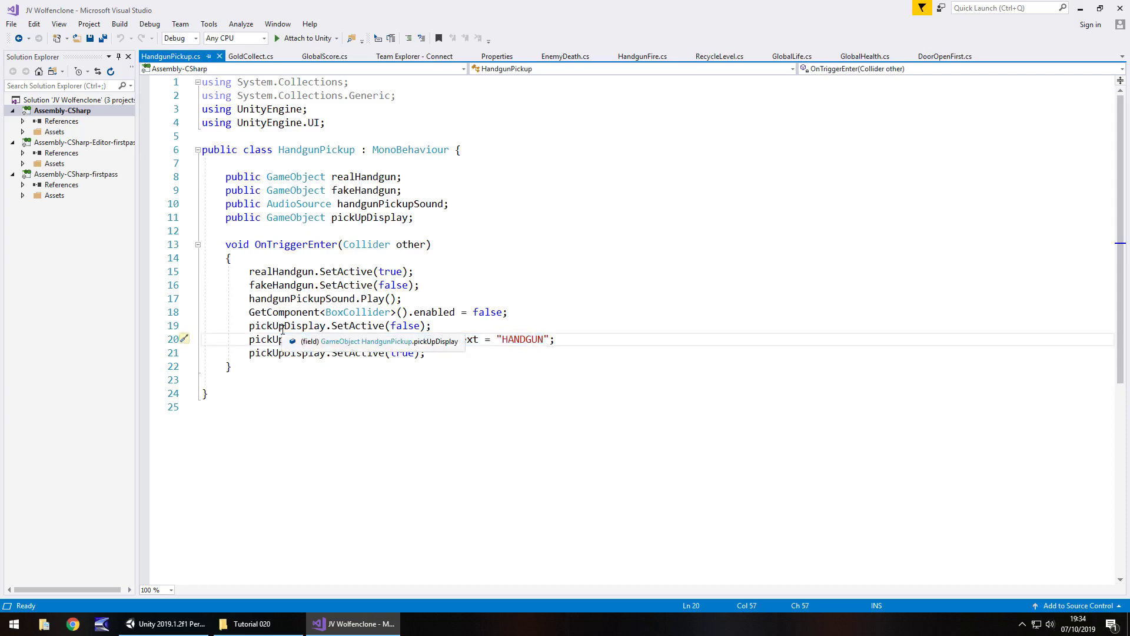
left_click(168, 624)
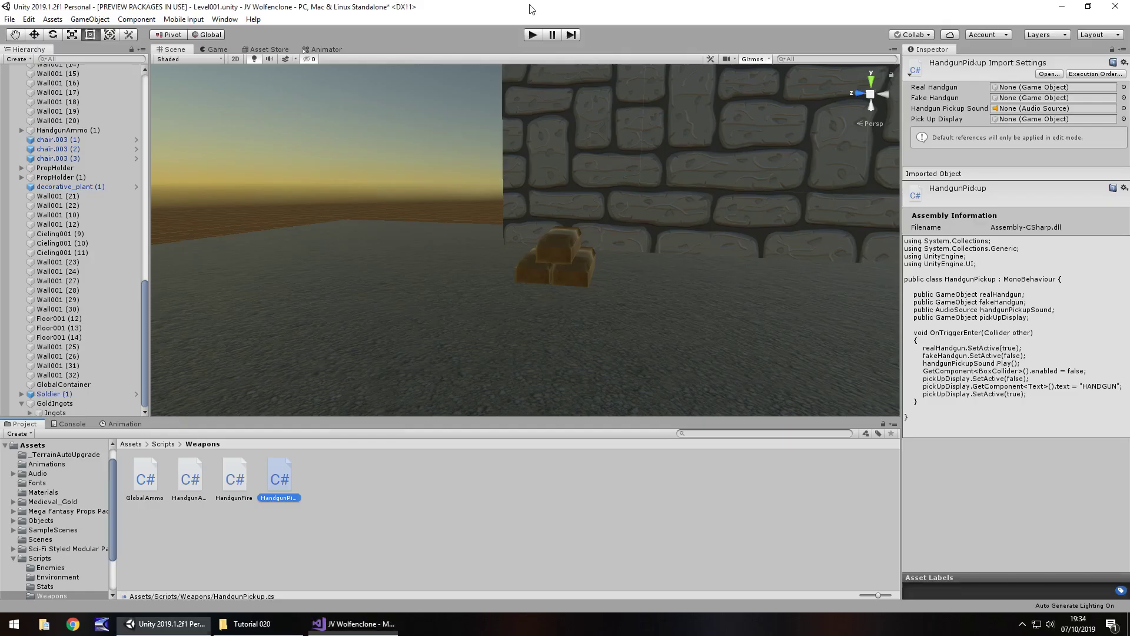
left_click(533, 35)
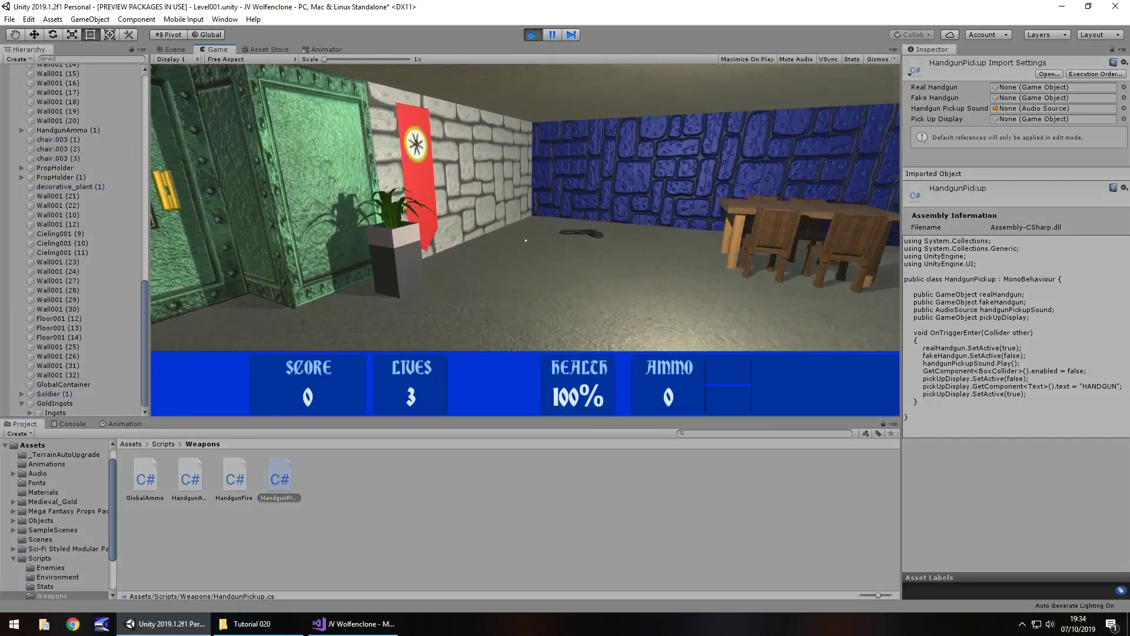
key("w")
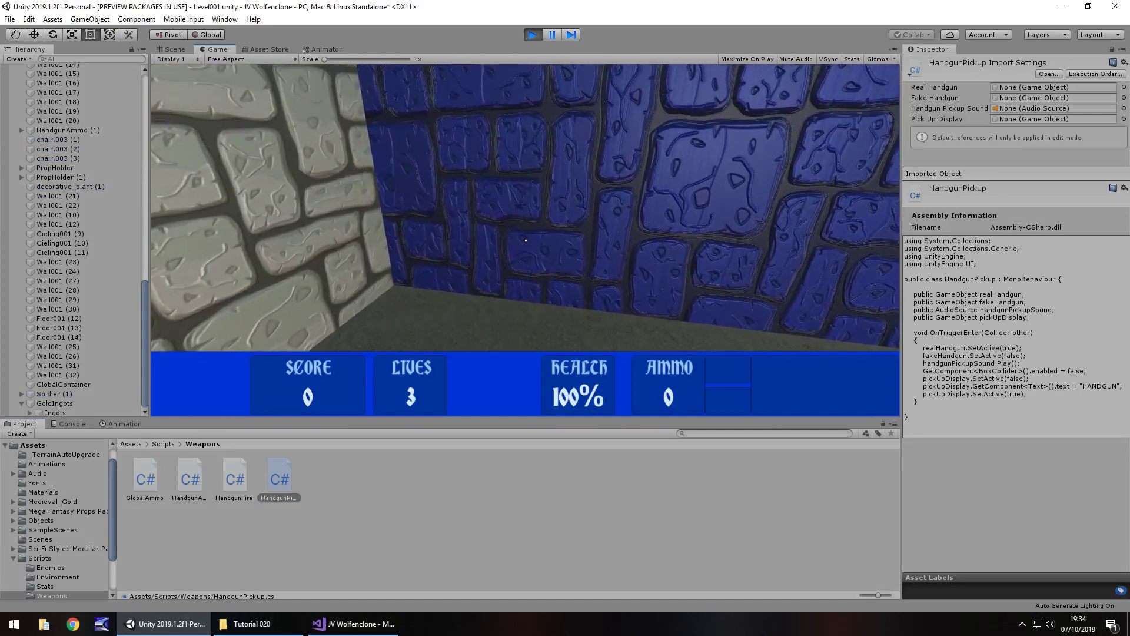
key("w")
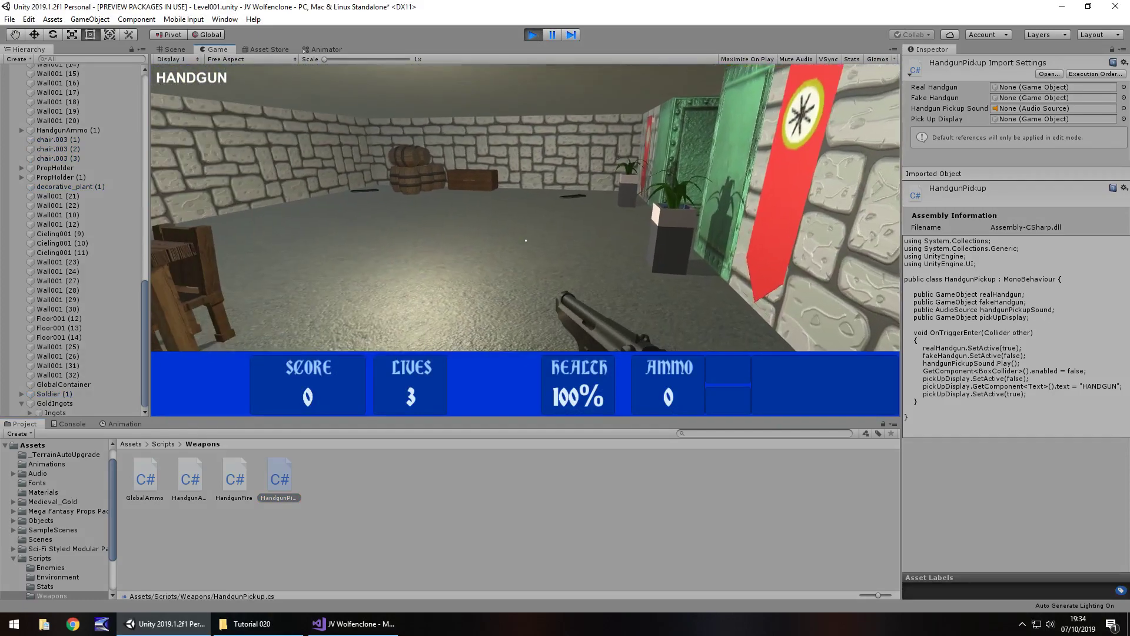
key("ctrl+p")
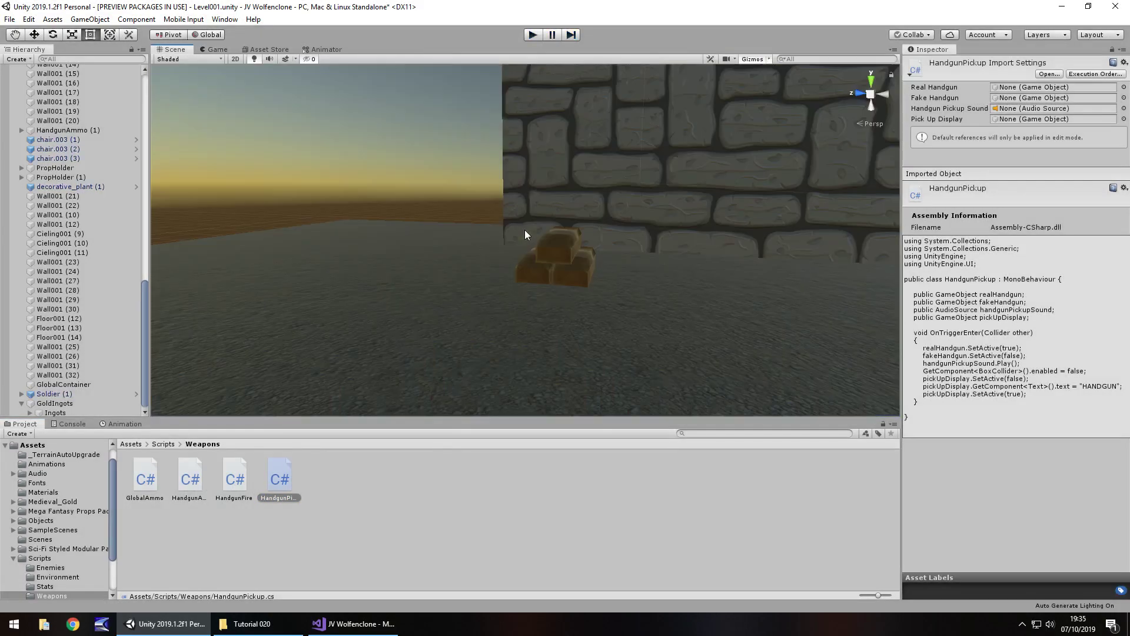
In Visual Studio, replace GoldCollect's Start and Update methods with a copy of HandgunPickup's fields and OnTriggerEnter method.
left_click(353, 623)
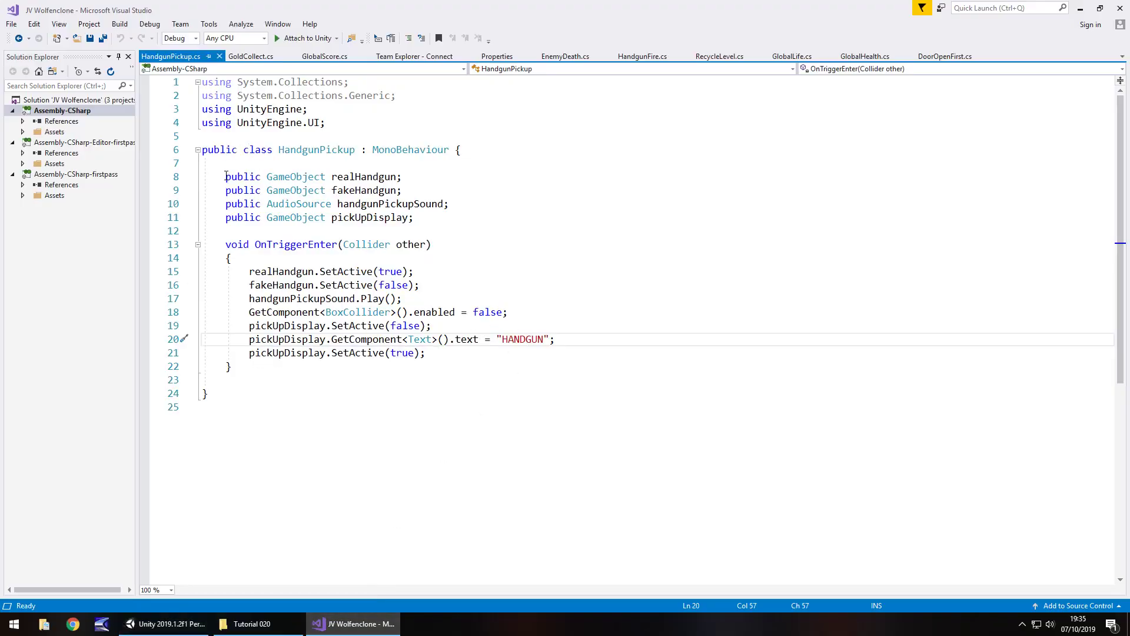
left_click_drag(226, 176, 312, 363)
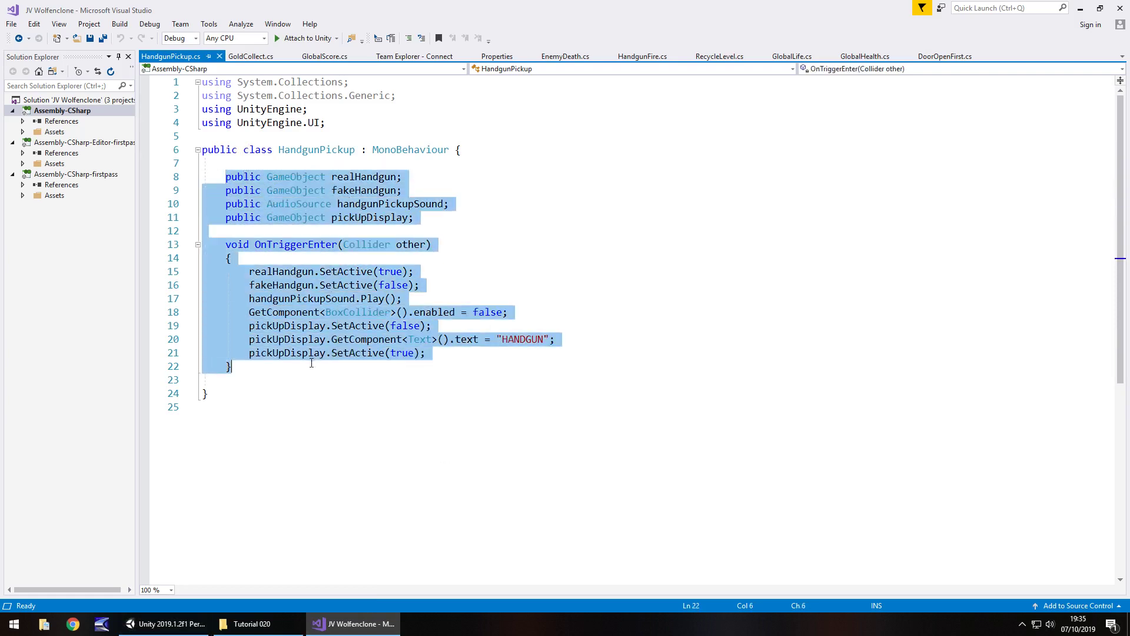
left_click(244, 59)
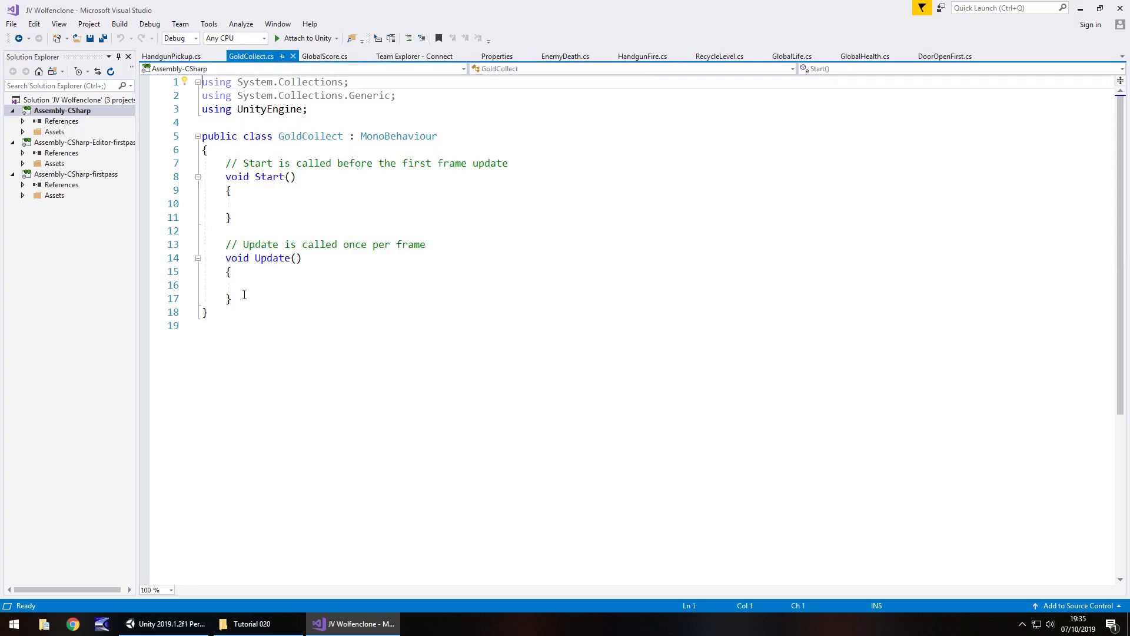
left_click_drag(244, 294, 203, 163)
key("BackSpace")
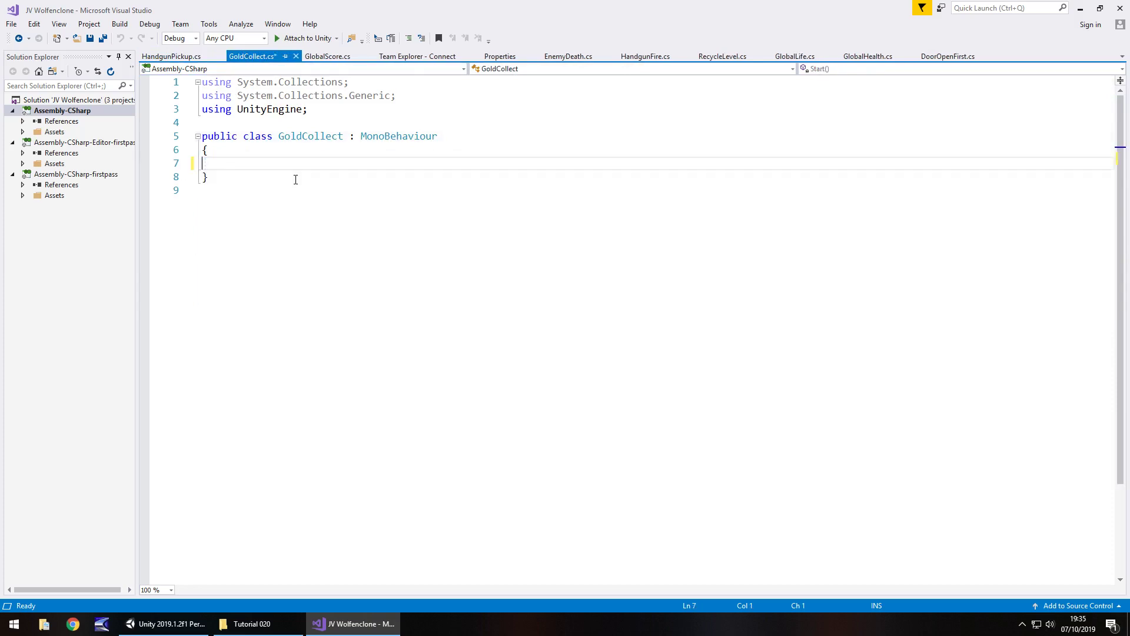
key("Return")
key("Up")
type("public GameObject realHandgun;     public GameObject fakeHandgun;     public AudioSource handgunPickupSound;     public GameObject pickUpDisplay;      void OnTriggerEnter(Collider other)     {         realHandgun.SetActive(true);         fakeHandgun.SetActive(false);         handgunPickupSound.Play();         GetComponent<BoxCollider>().enabled = false;         pickUpDisplay.SetActive(false);         pickUpDisplay.GetComponent<Text>().text = \"HANDGUN\";         pickUpDisplay.SetActive(true);     }")
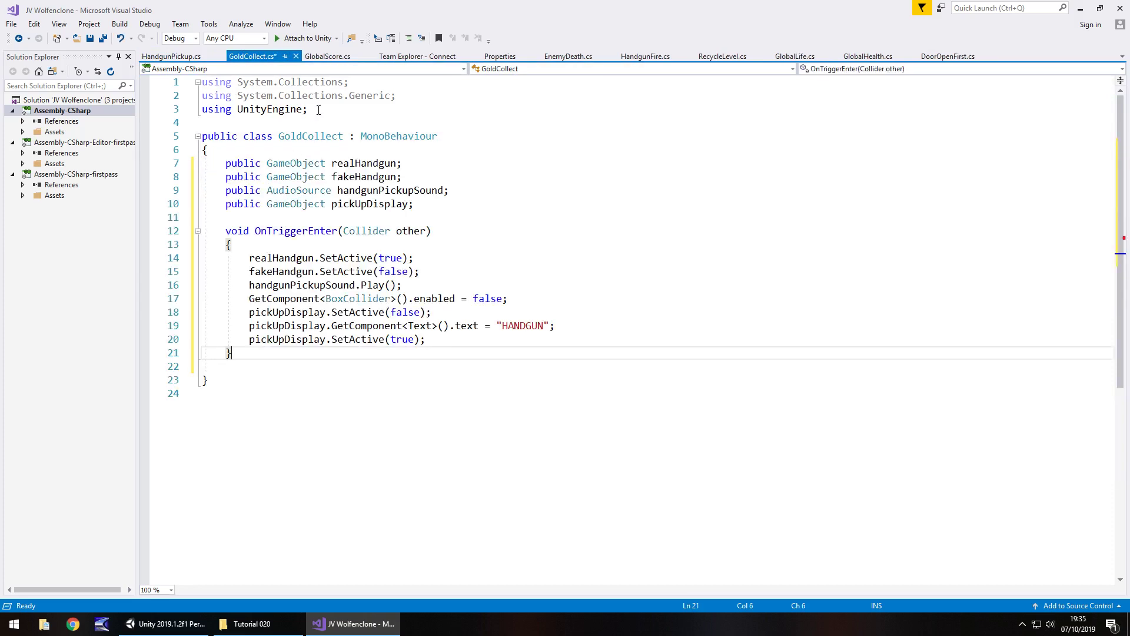
Add the directive "using UnityEngine.UI;" below "using UnityEngine;" in GoldCollect.
left_click(319, 110)
key("Return")
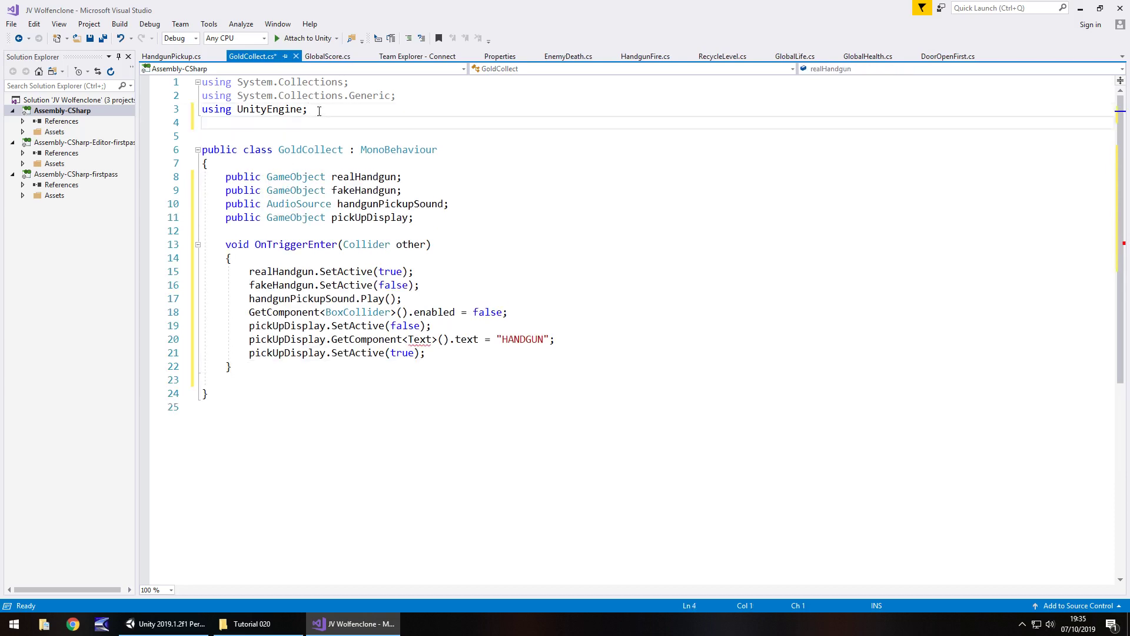
type("using UnityEn")
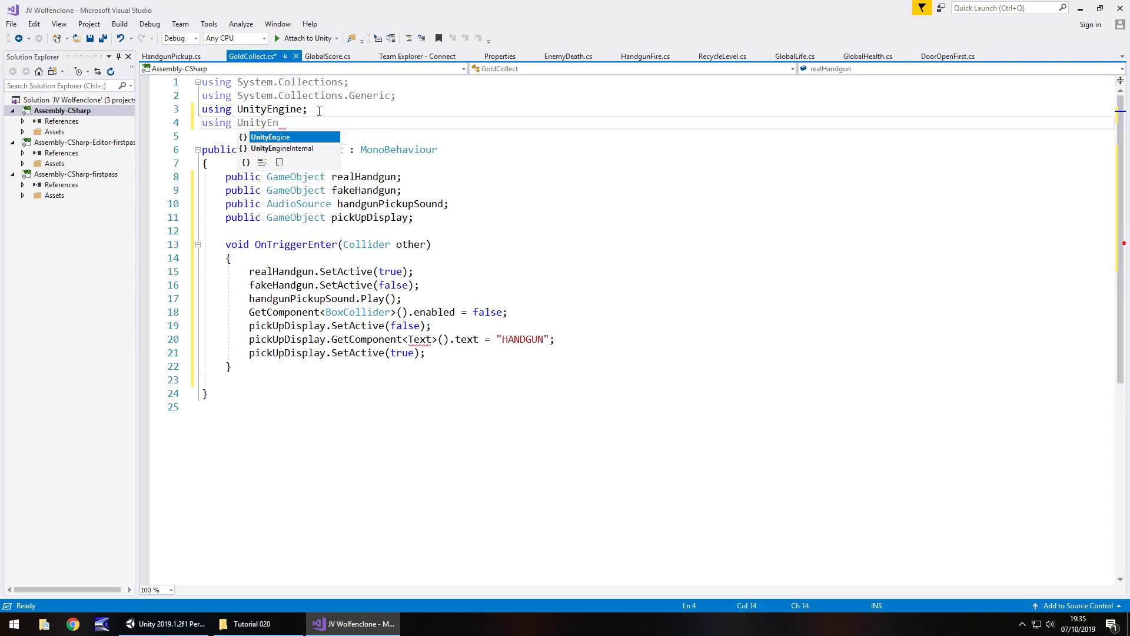
type("gine.UI;")
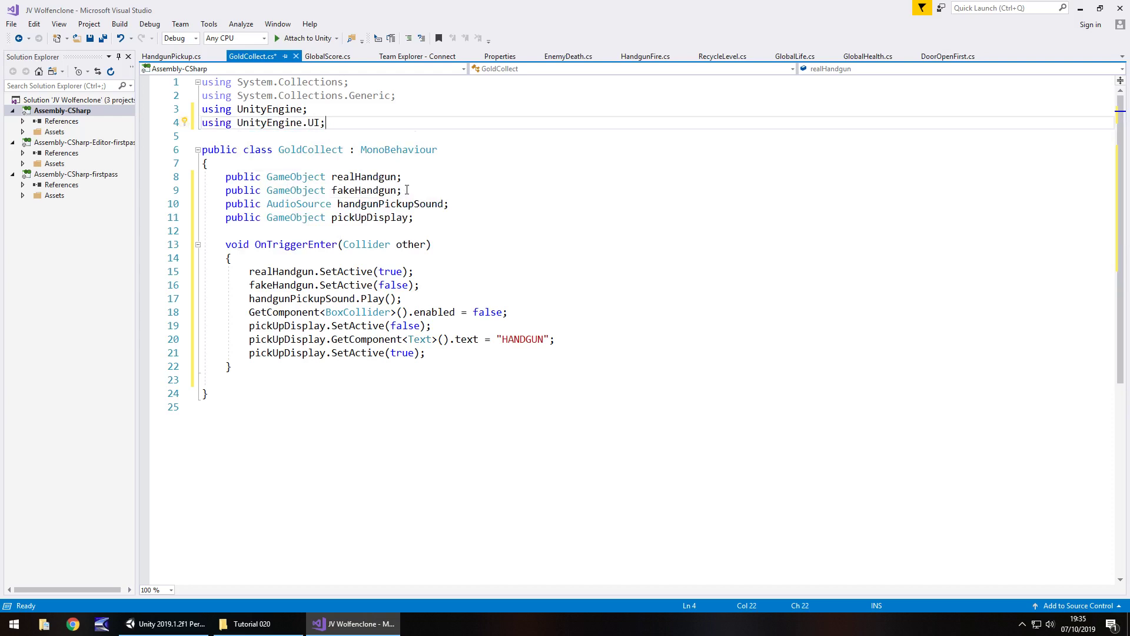
Remove the realHandgun field and its SetActive(true) line from the GoldCollect script.
left_click_drag(403, 176, 202, 176)
key("Delete")
key("Delete")
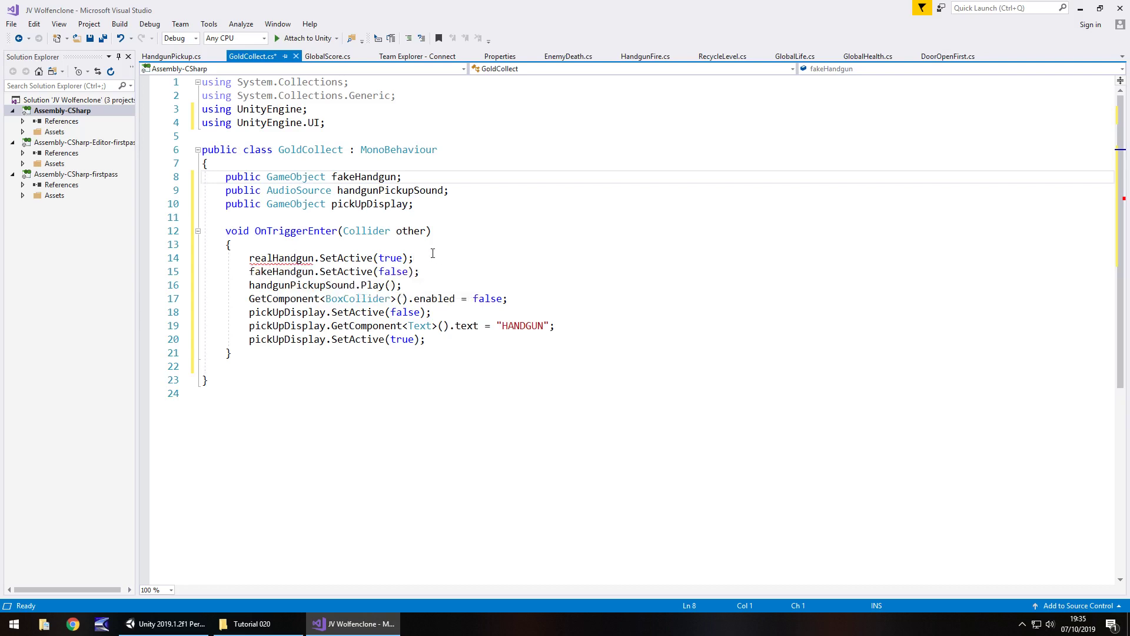
left_click_drag(433, 257, 193, 259)
key("Delete")
key("Delete")
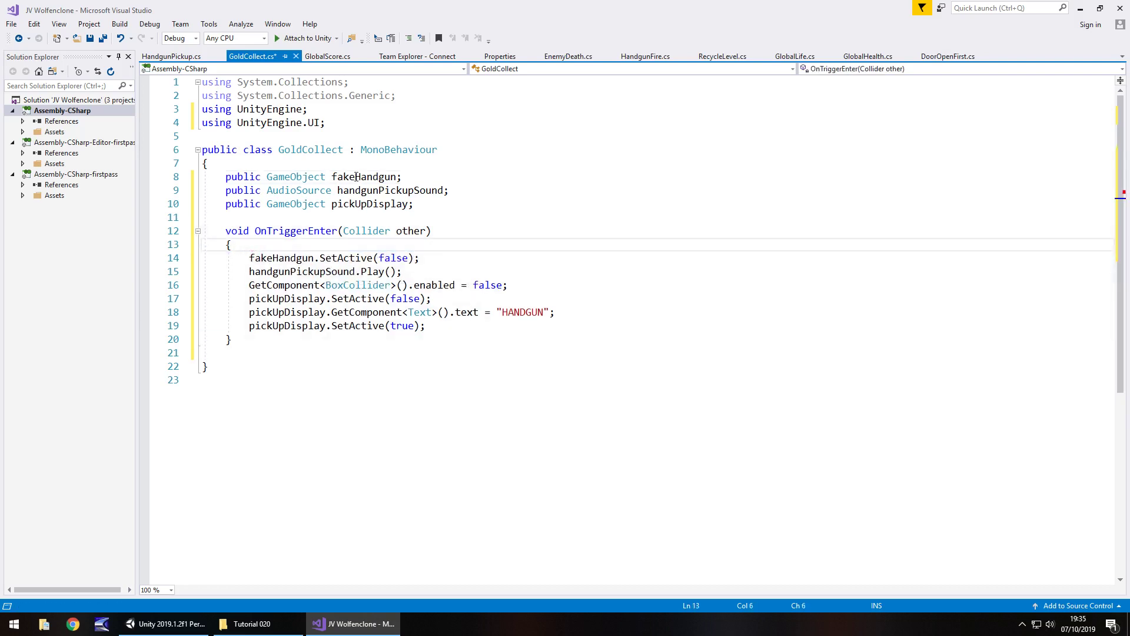
Rename the fakeHandgun field declaration to goldIngots and the handgunPickupSound field declaration to collectsound.
double_click(396, 175)
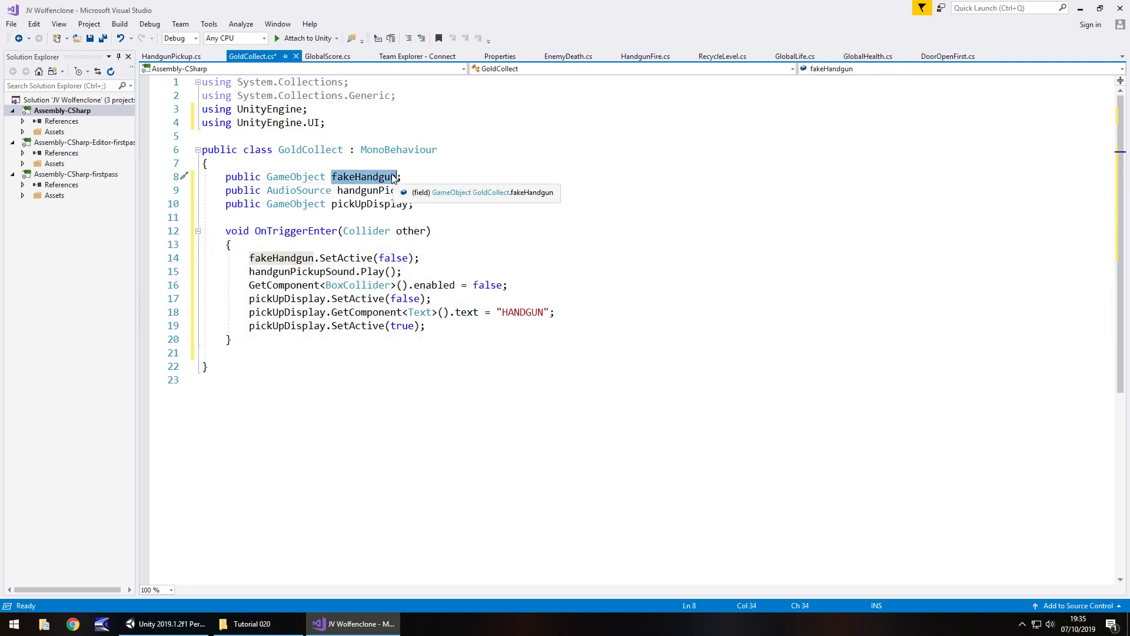
type("goldIn")
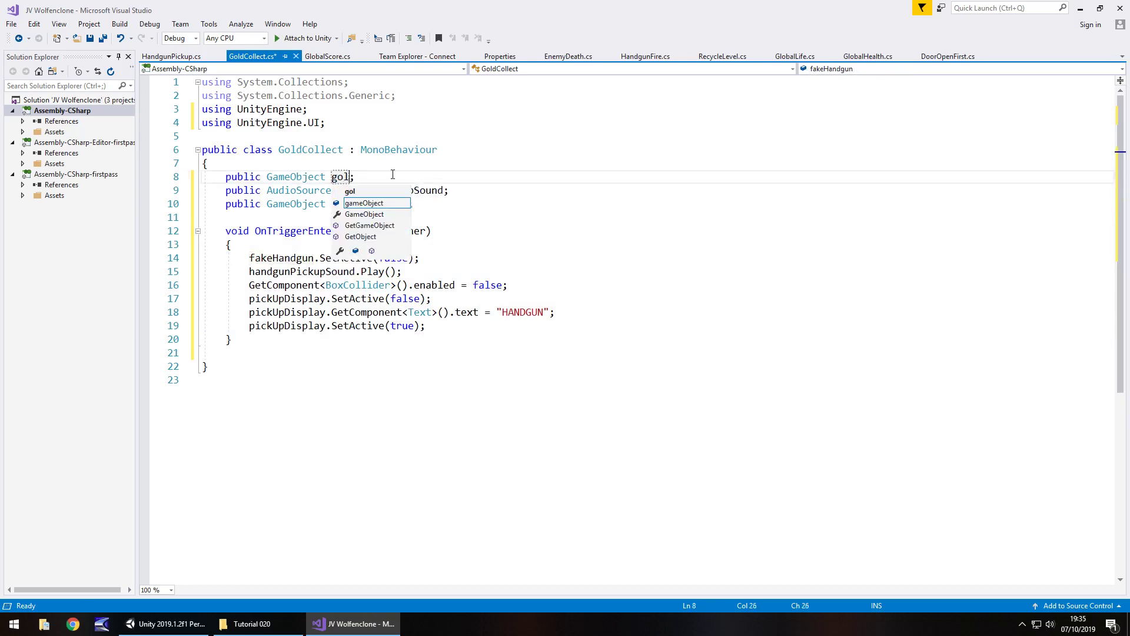
type("gots")
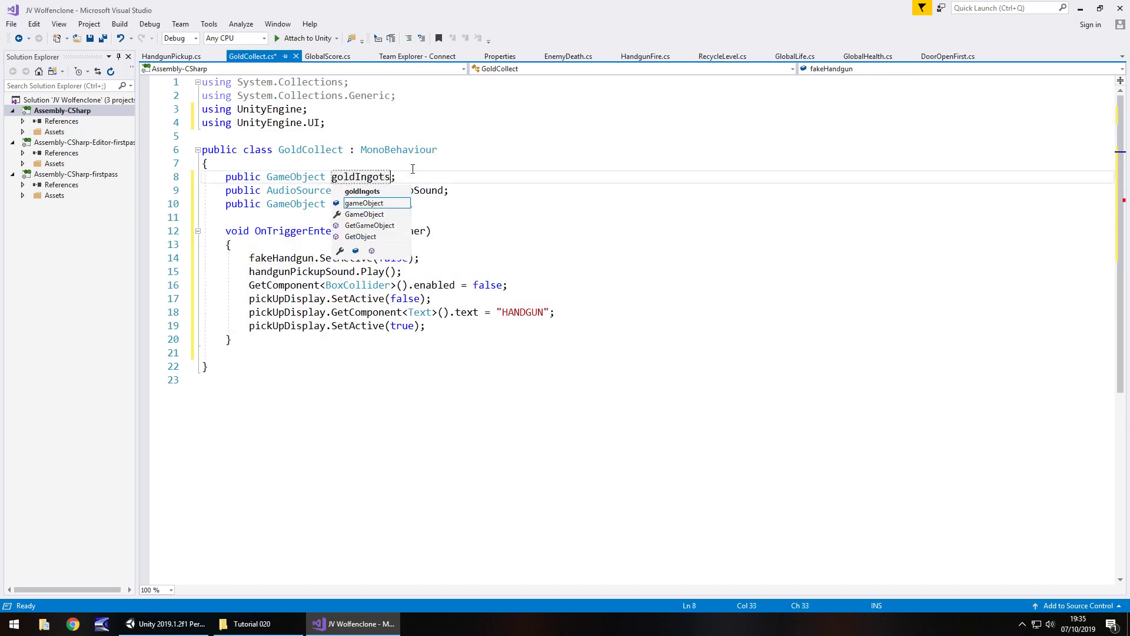
left_click(285, 190)
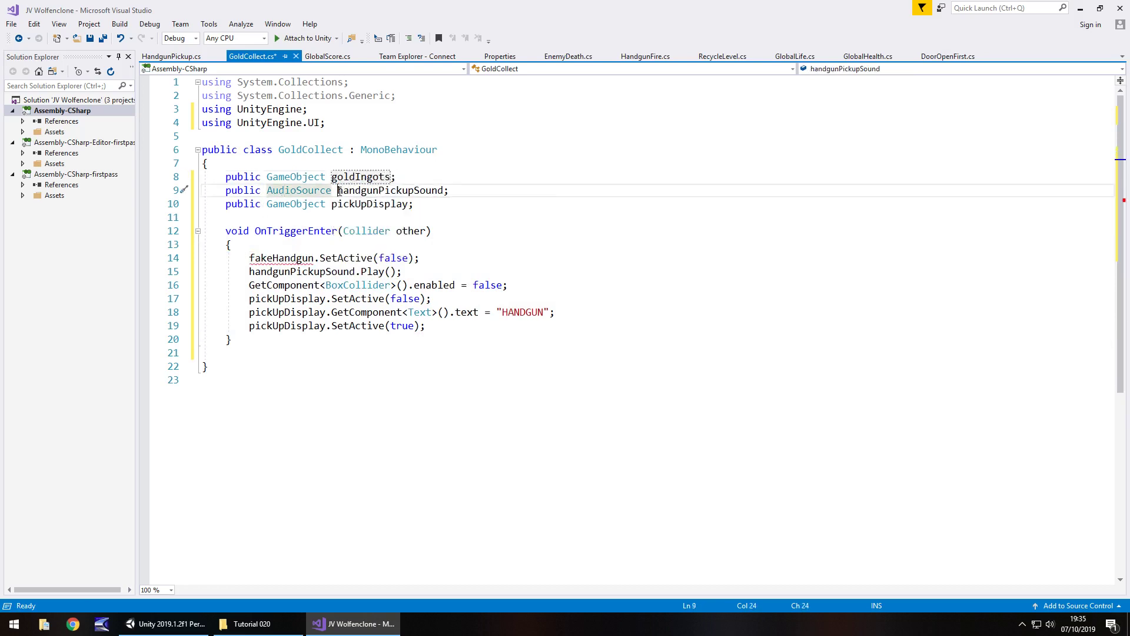
left_click_drag(337, 190, 445, 195)
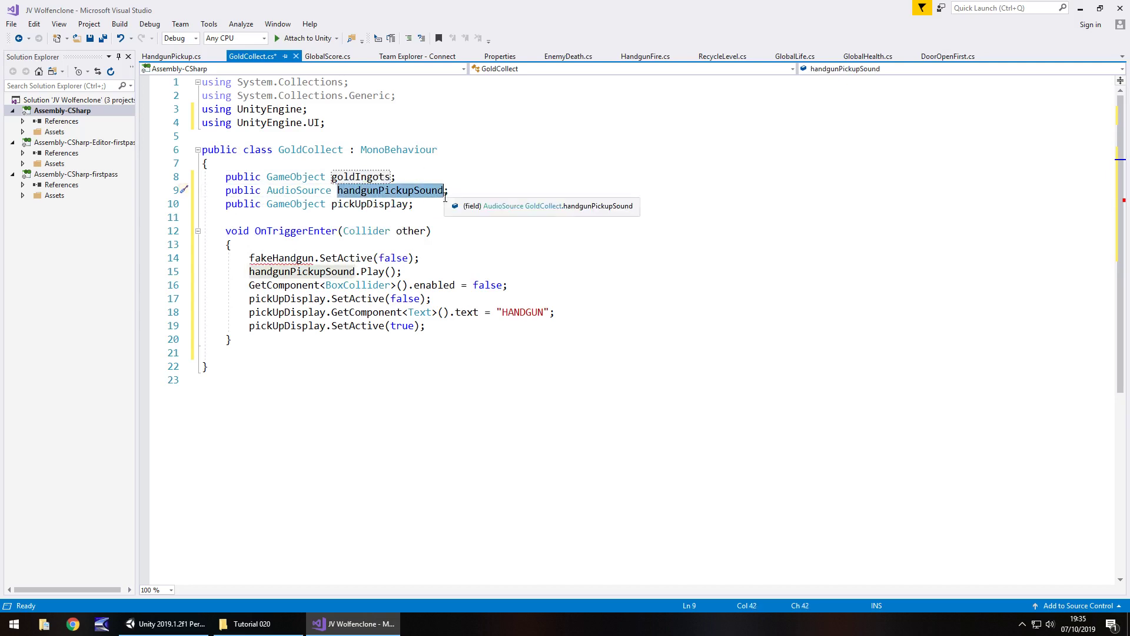
type("collectsound")
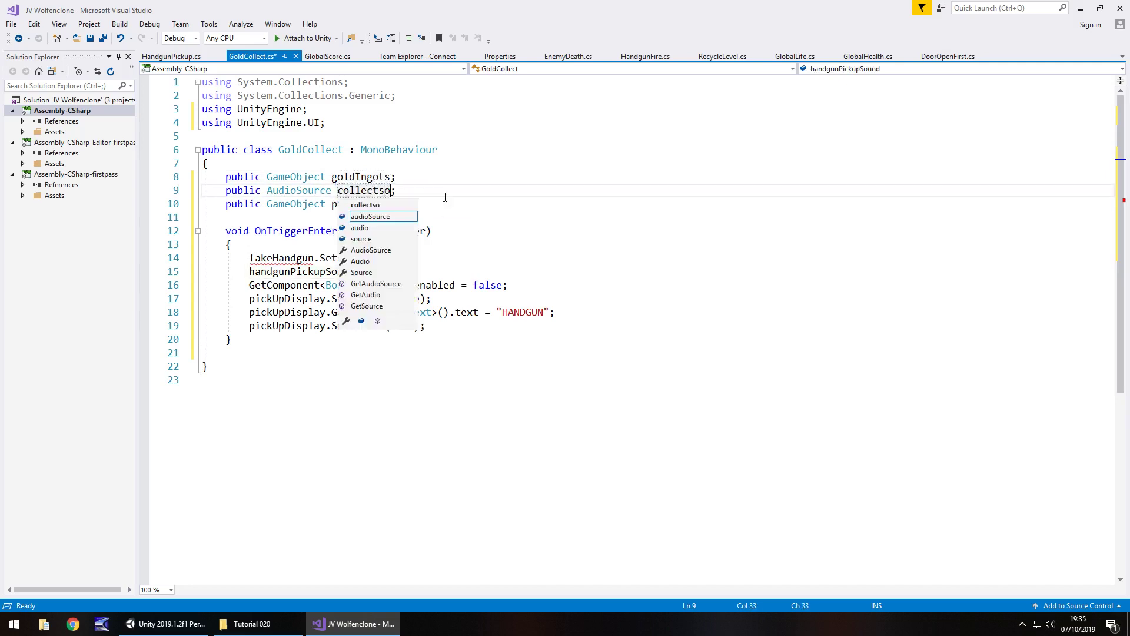
left_click(268, 203)
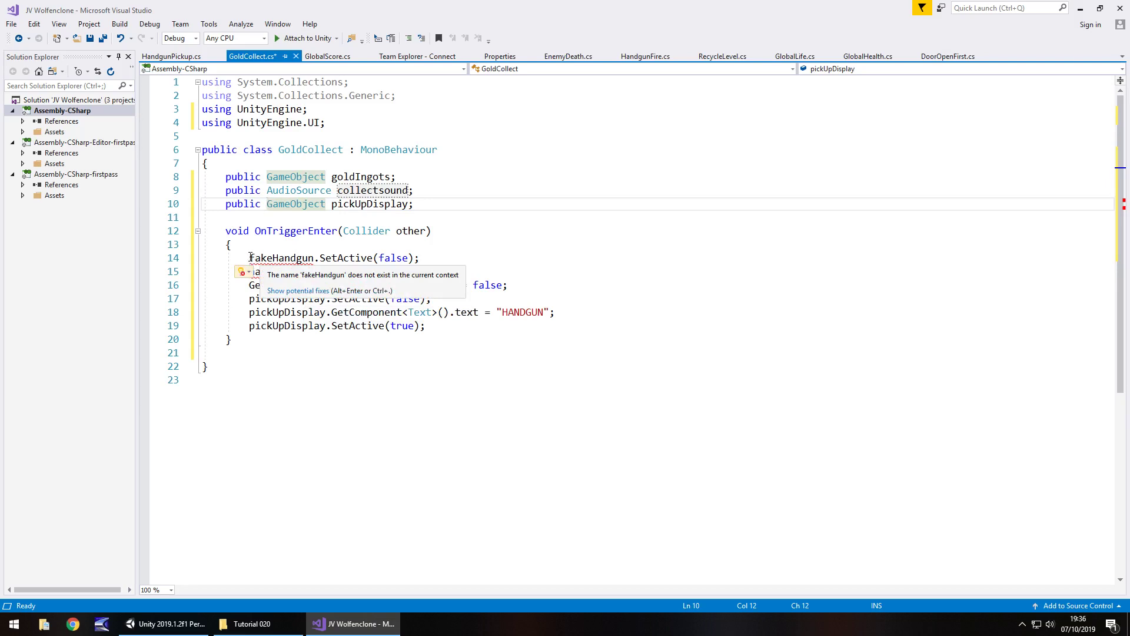
In OnTriggerEnter, replace the fakeHandgun reference with goldIngots and the handgunPickupSound reference with collectSound.
left_click_drag(250, 257, 312, 258)
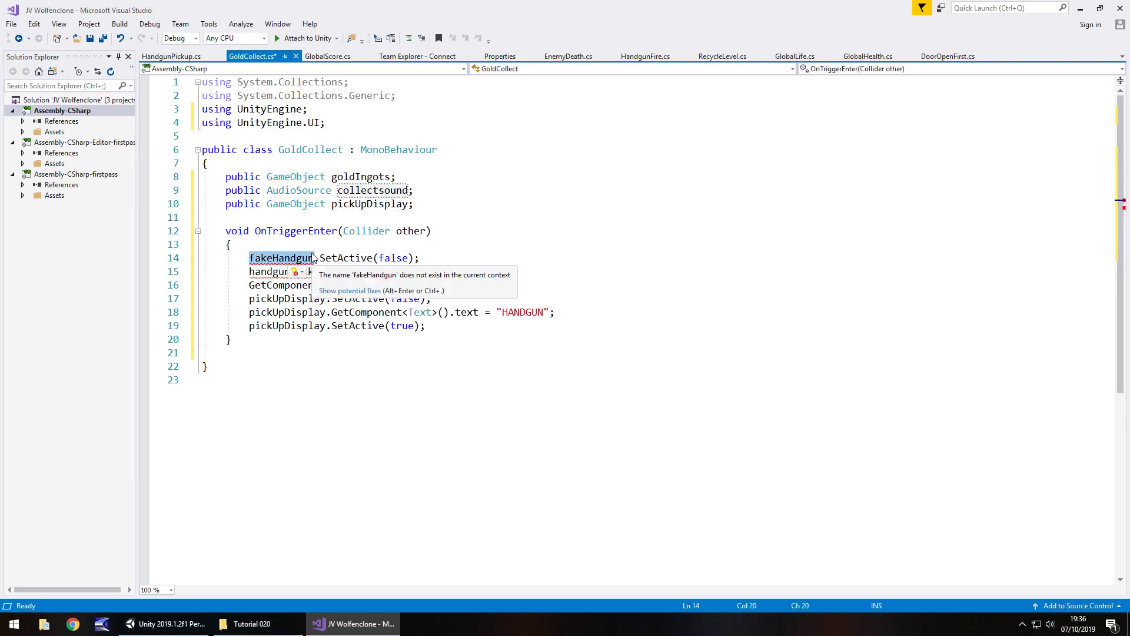
type("got")
key("BackSpace")
type("ldIngots")
left_click(267, 312)
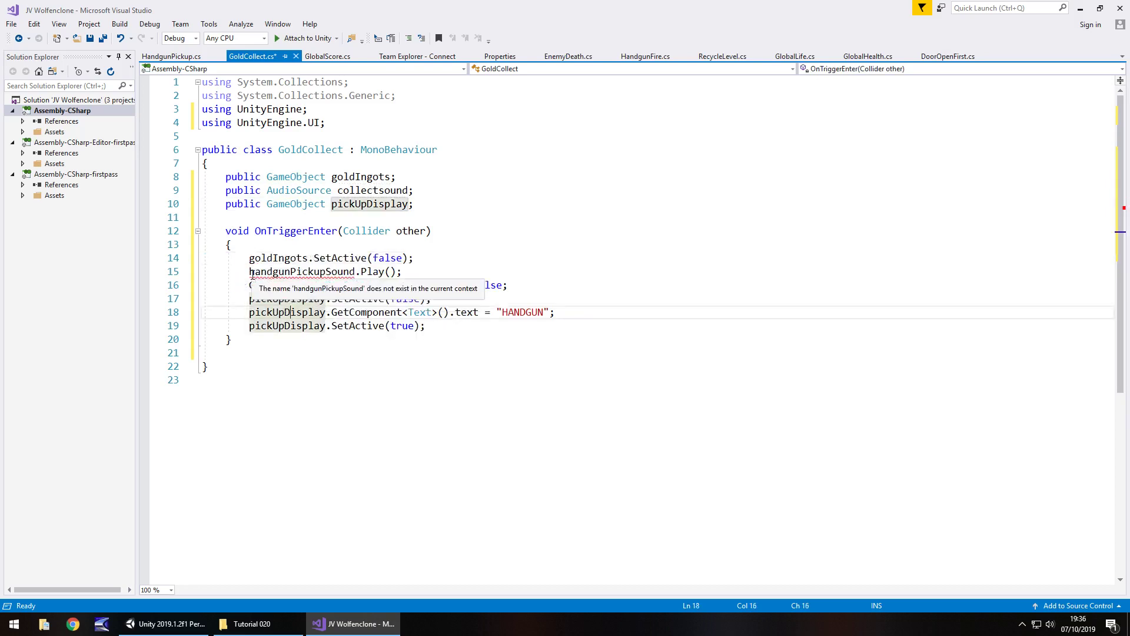
left_click_drag(250, 271, 356, 272)
type("collectSoun")
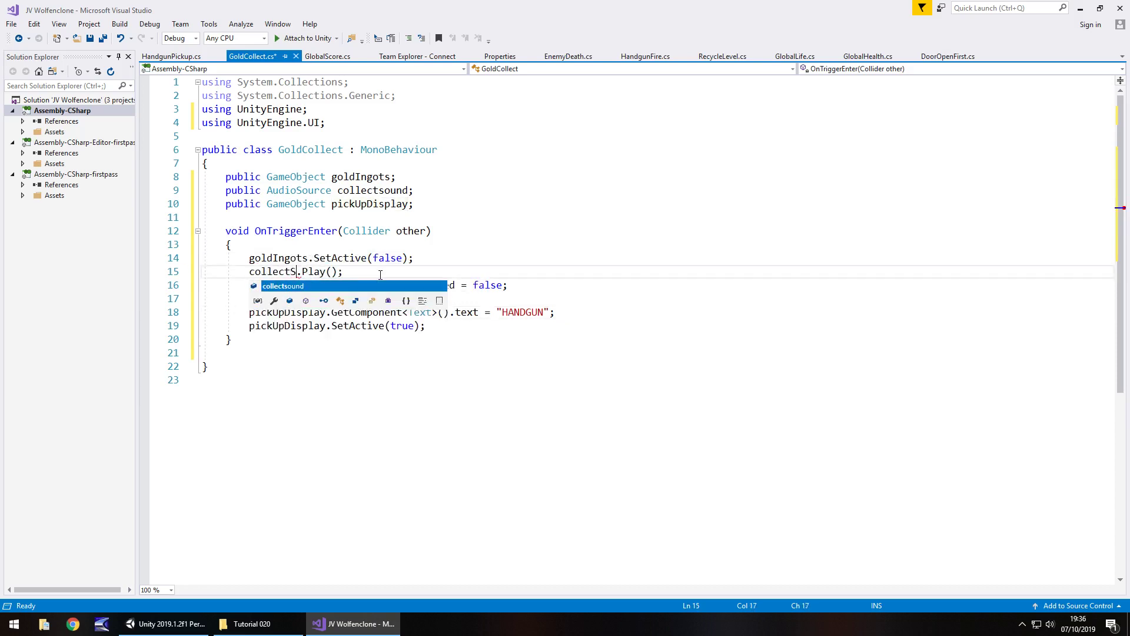
type("d")
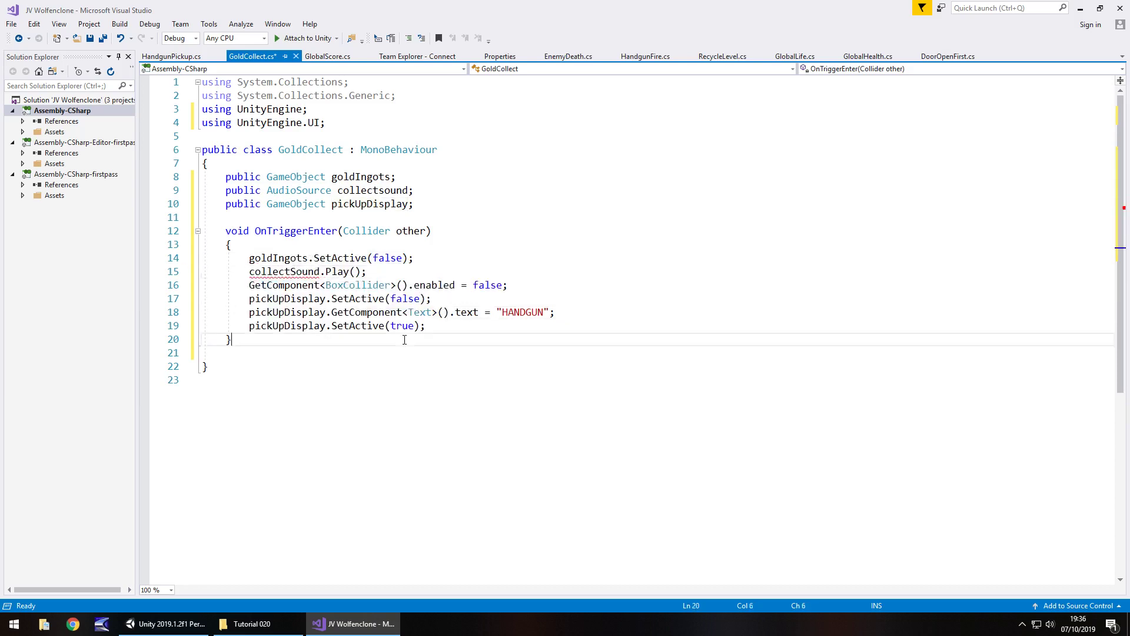
key("Escape")
key("Down")
key("Down")
key("Down")
key("Down")
key("Down")
Correct the AudioSource field's capitalization to collectSound to match its use in OnTriggerEnter.
mouse_move(309, 272)
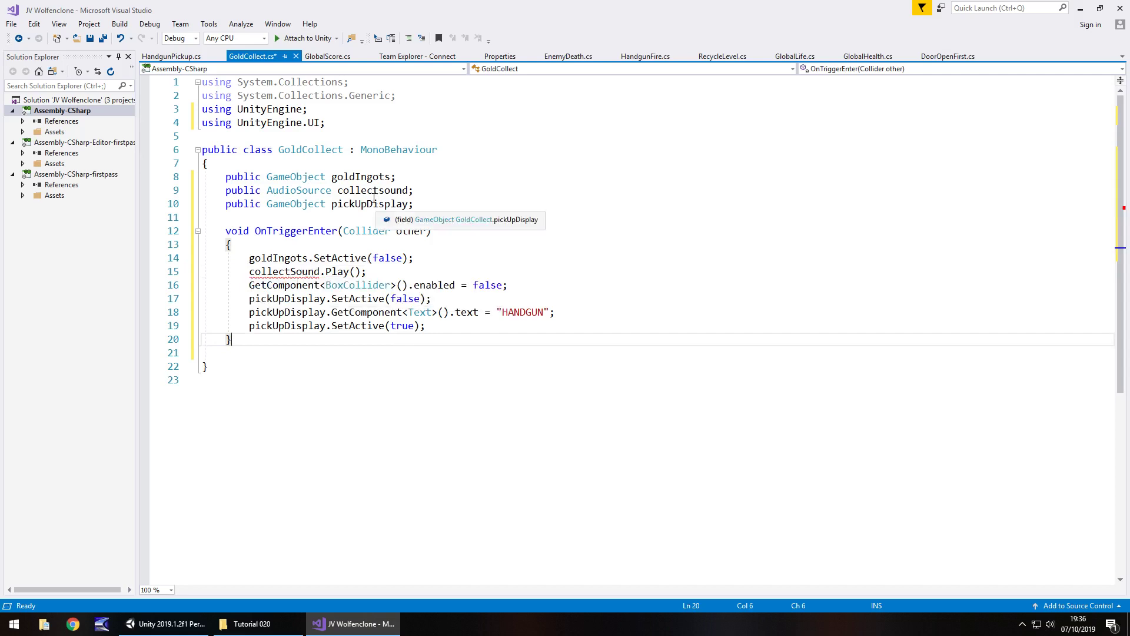
left_click(385, 190)
key("BackSpace")
type("S")
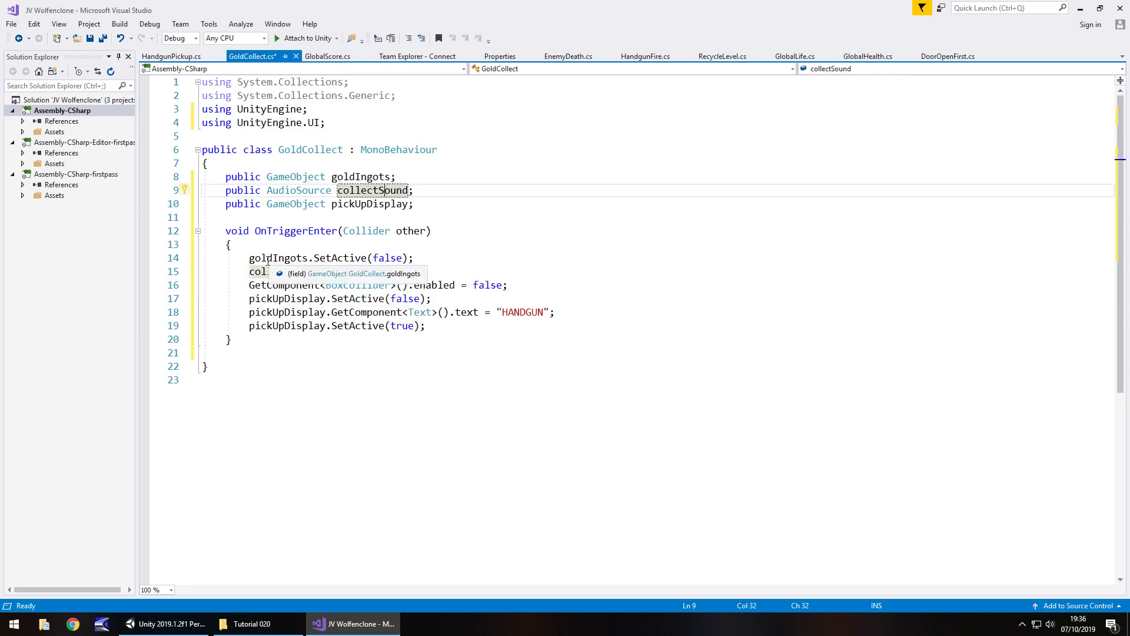
Review the OnTriggerEnter lines, change the pickup display text to "GOLD INGOTS", and save the GoldCollect script.
left_click_drag(244, 259, 415, 258)
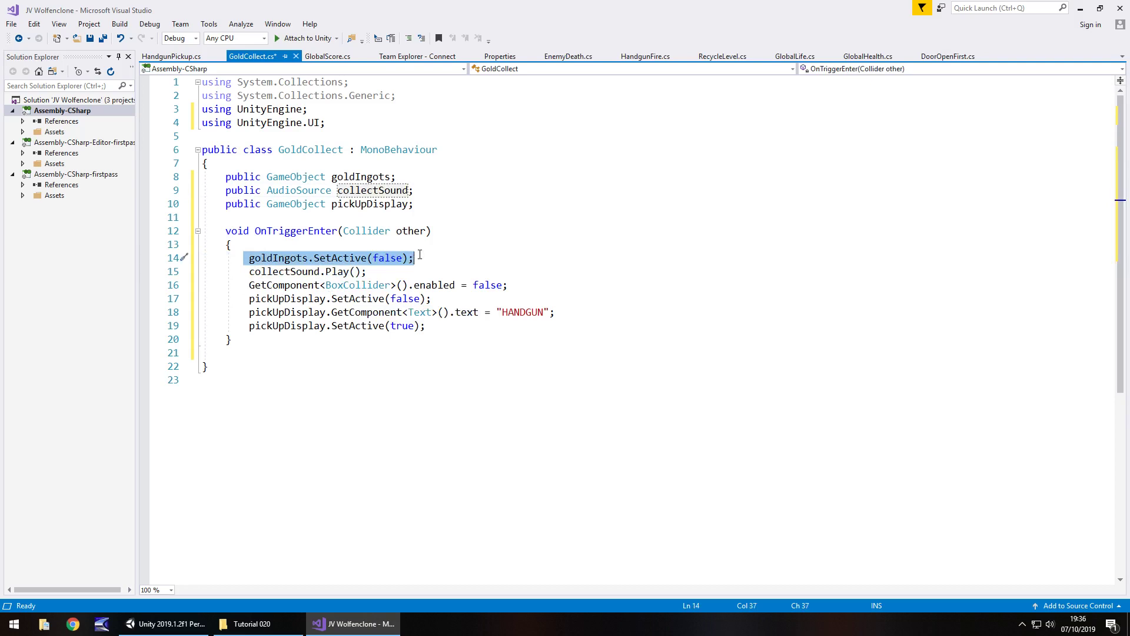
left_click_drag(247, 272, 368, 272)
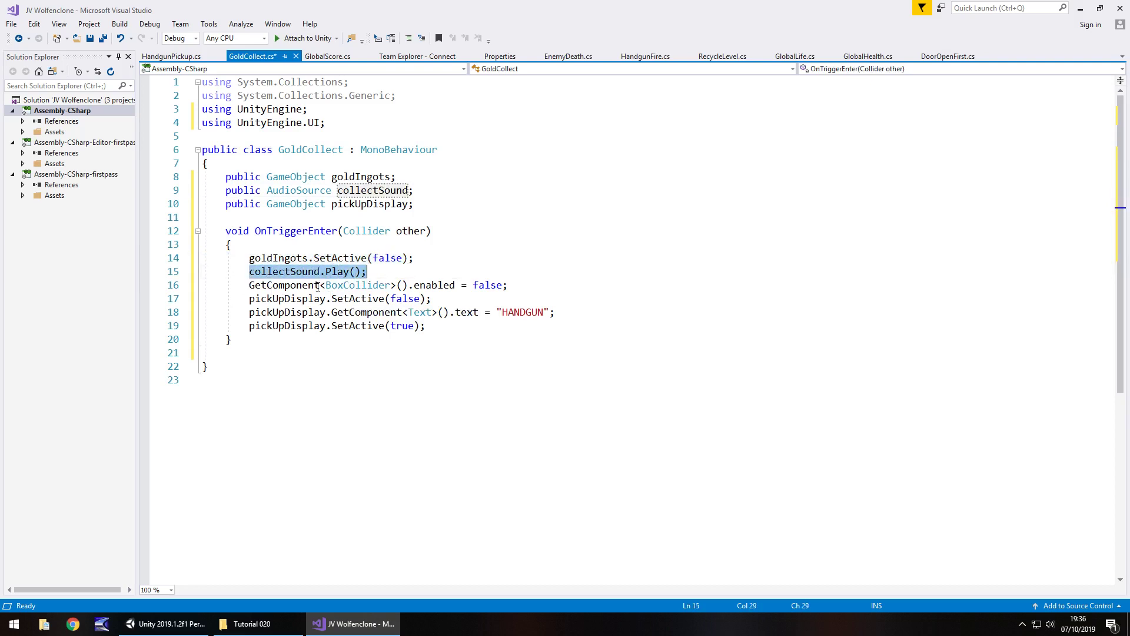
left_click_drag(248, 286, 509, 288)
left_click(293, 298)
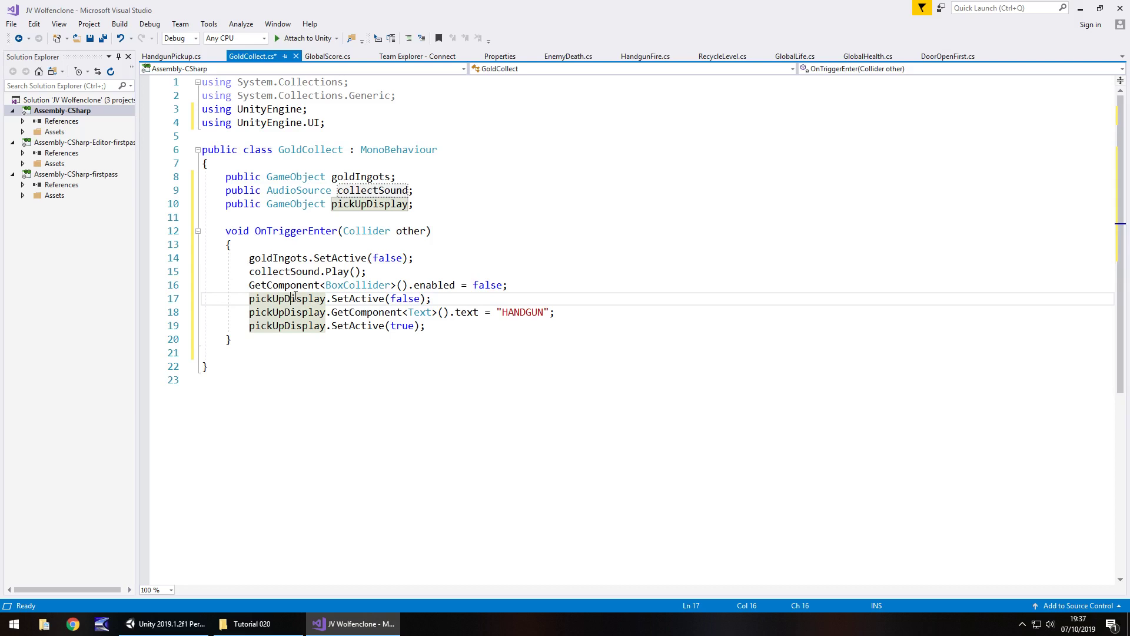
key("ctrl+s")
left_click_drag(503, 312, 544, 312)
type("GOLD INGOTS")
key("ctrl+s")
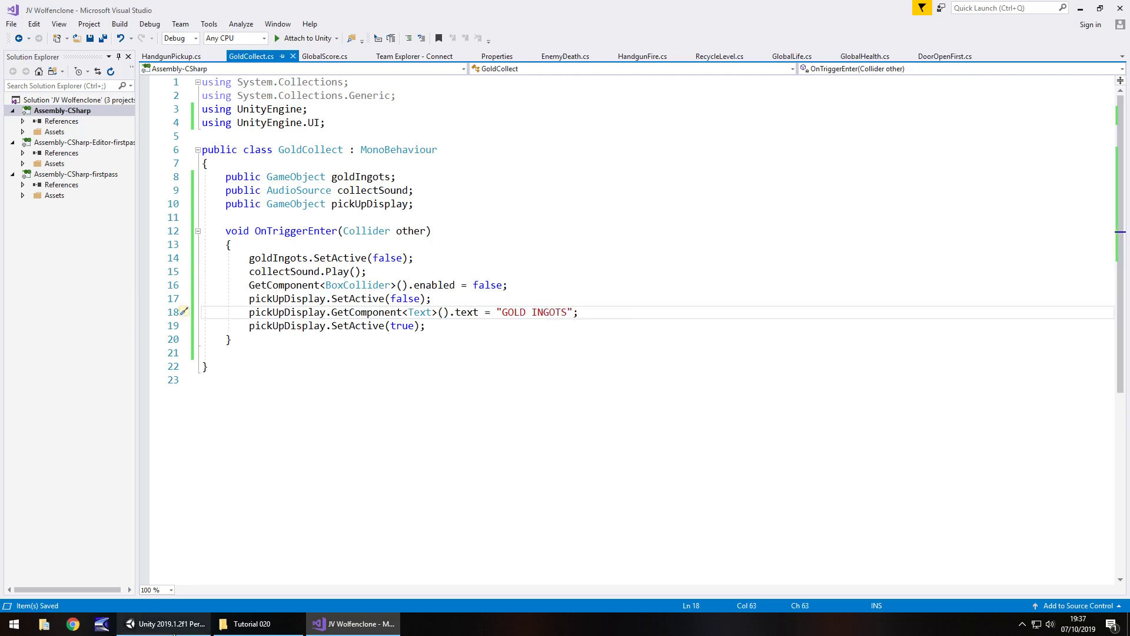
Switch to Unity and attach the GoldCollect script from the Scripts/Environment folder to the GoldIngots object.
left_click(165, 623)
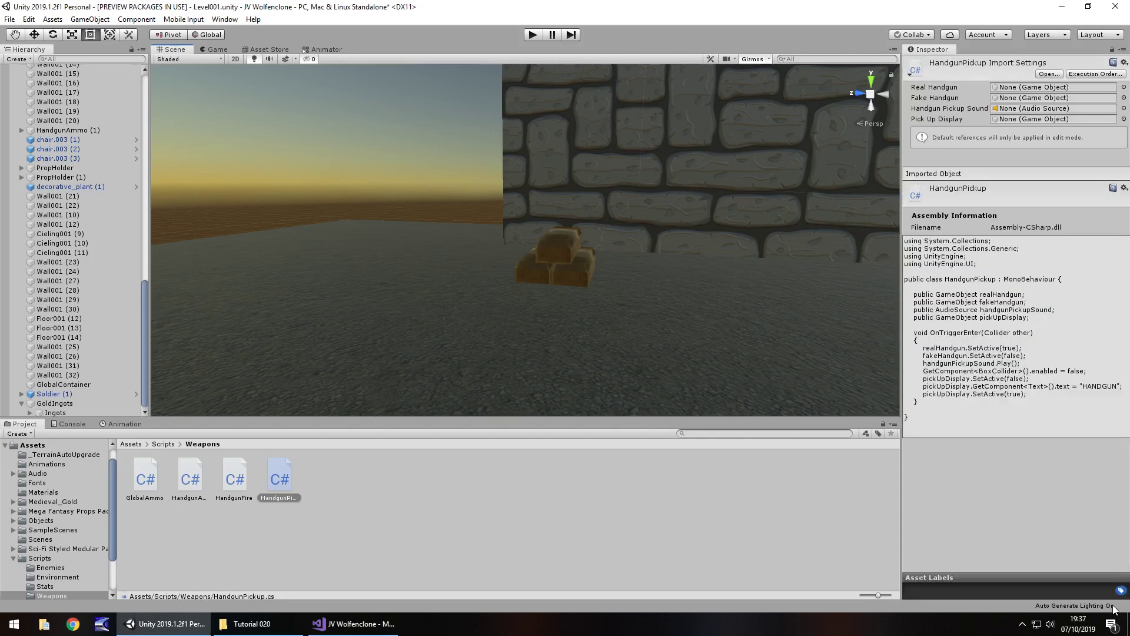
left_click(53, 576)
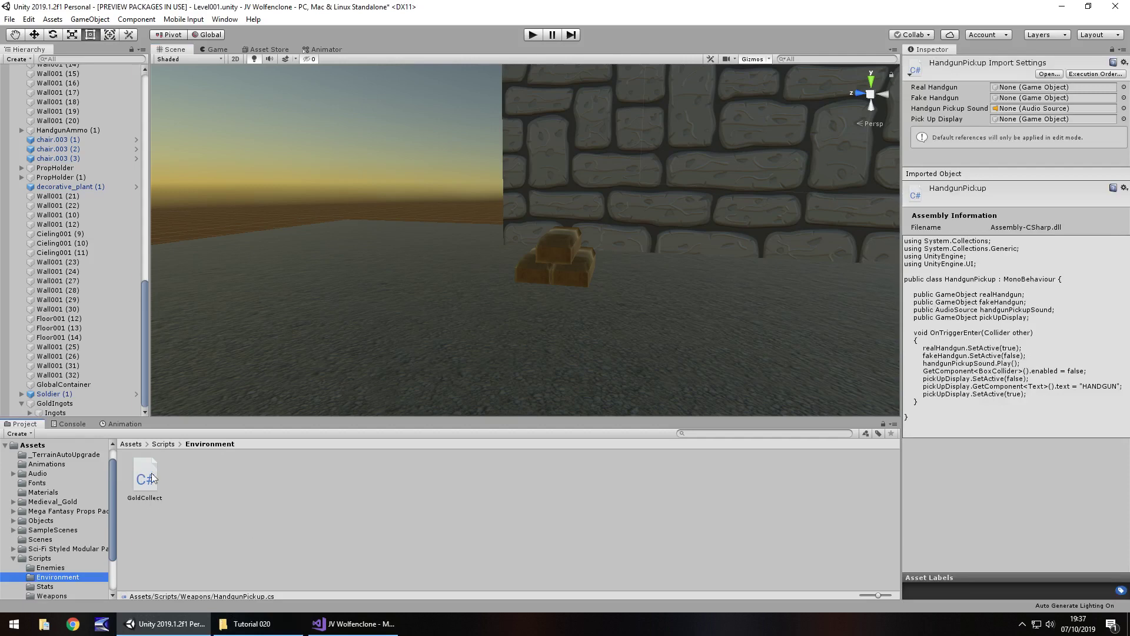
left_click_drag(146, 478, 49, 406)
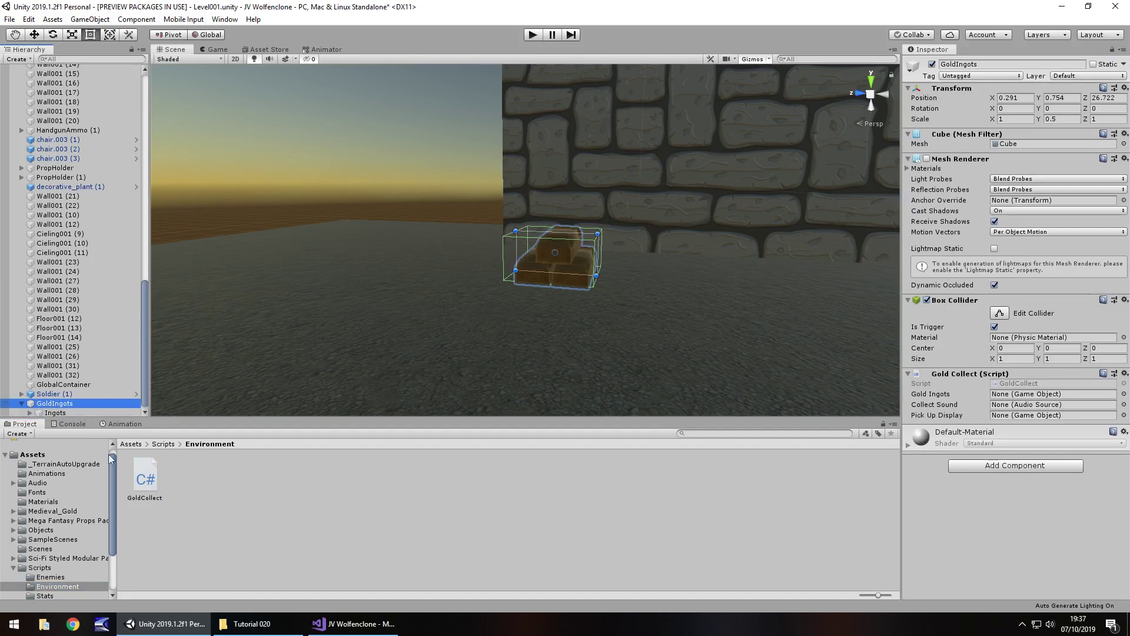
Import the CollectSound wave file from the Tutorial 020 folder into the project's Audio/FX folder.
left_click(35, 483)
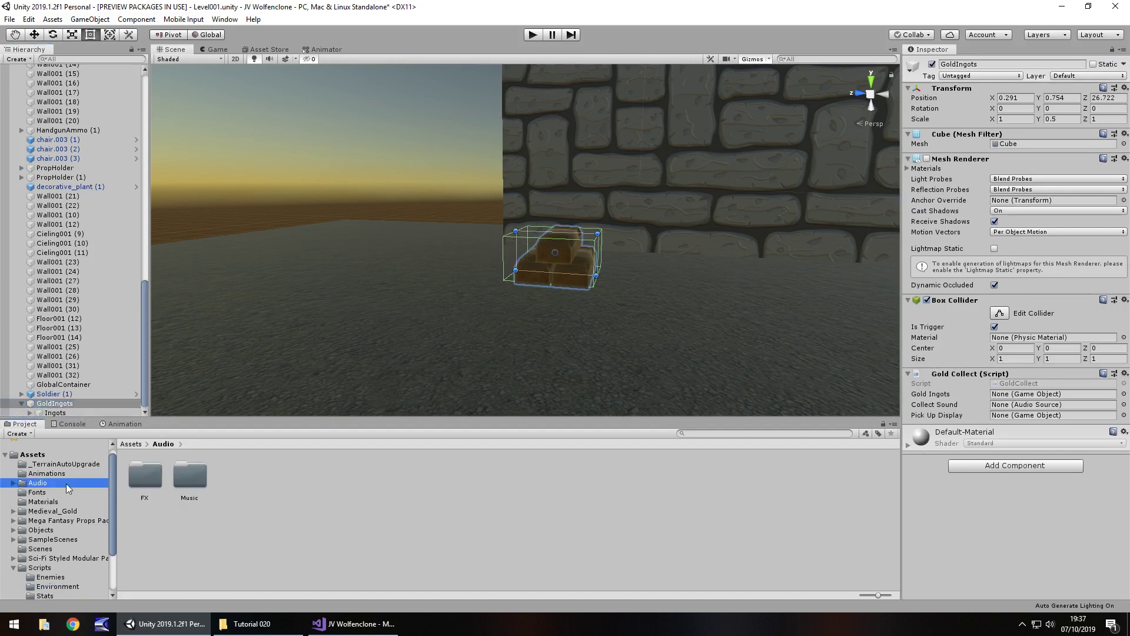
left_click(160, 465)
double_click(160, 465)
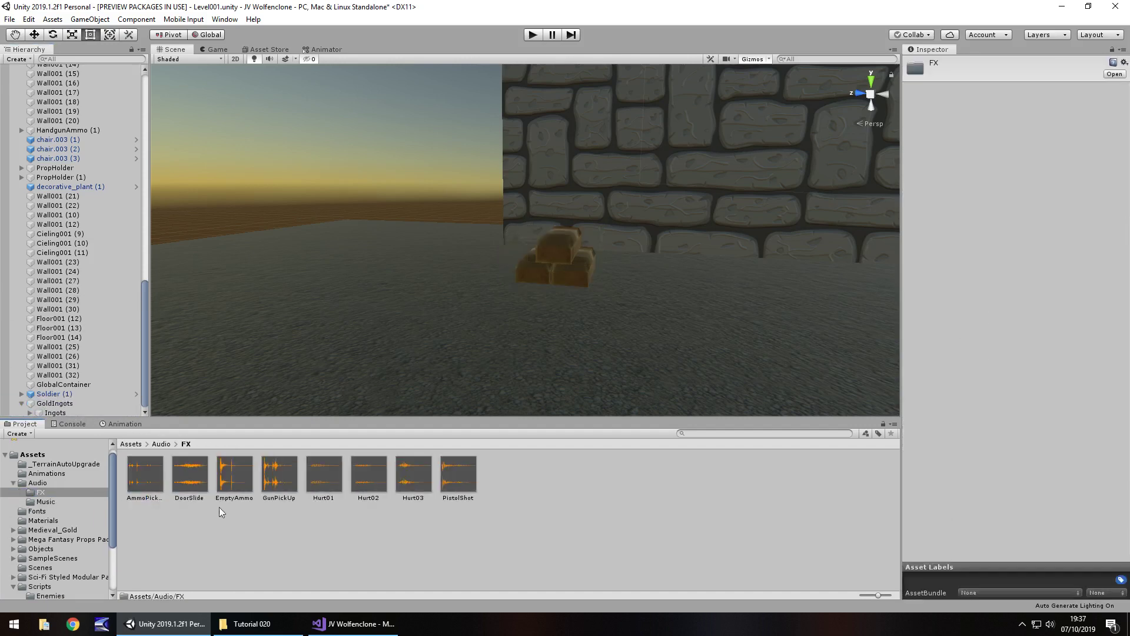
key("alt+Tab")
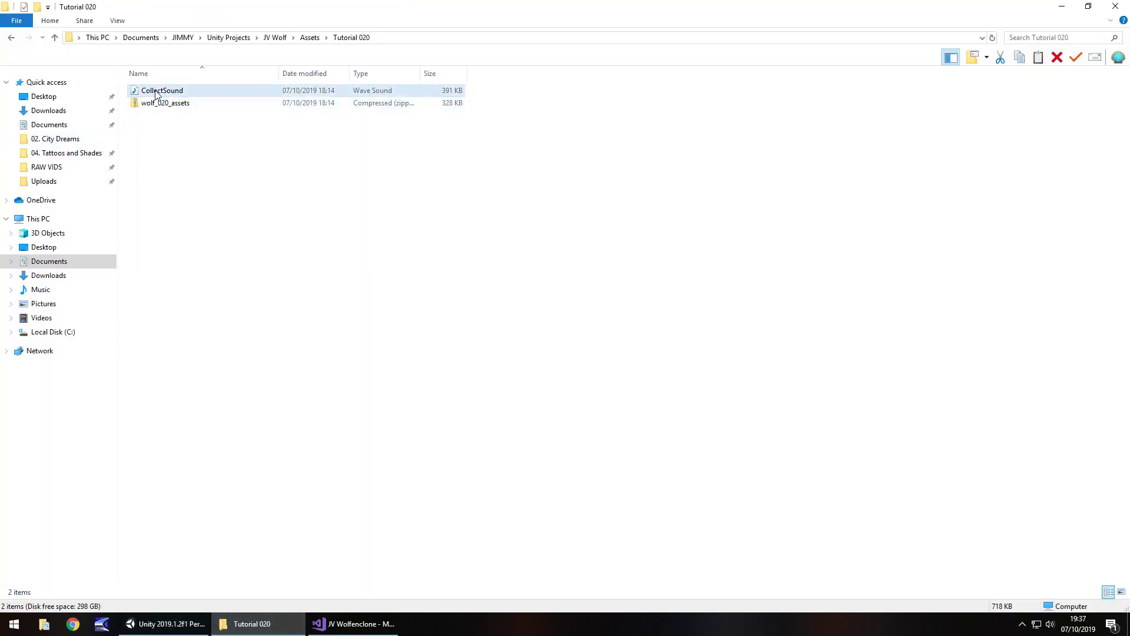
left_click_drag(157, 94, 529, 488)
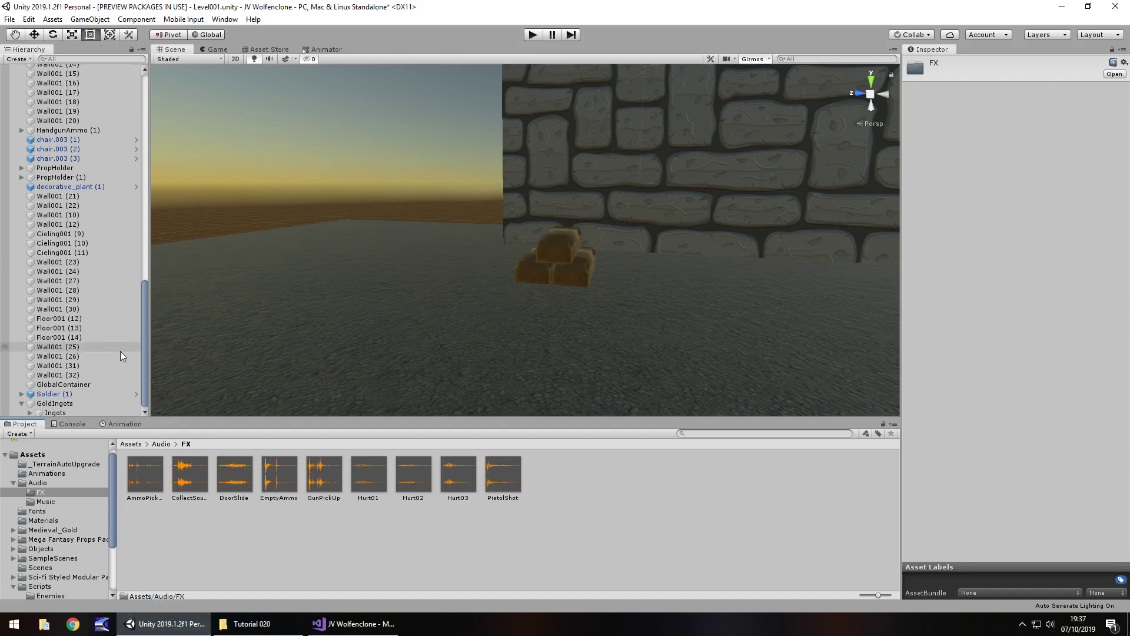
Duplicate the Hurt03 audio source in FPSController's Audio FX group as CollectSound and give it the CollectSound clip.
scroll(91, 310, "up", 15)
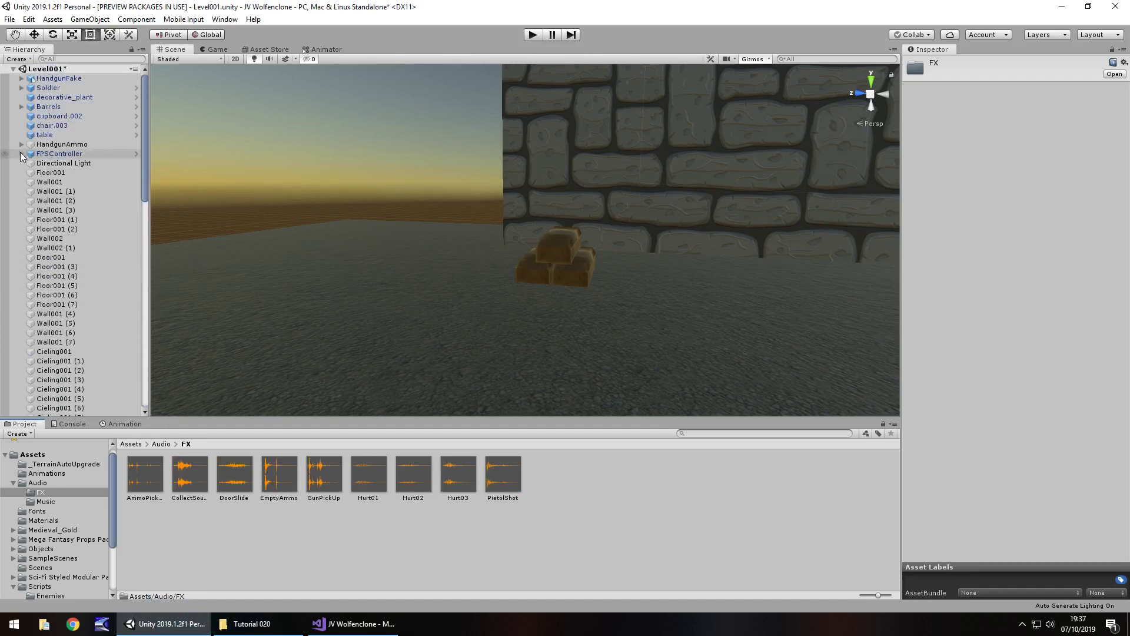
left_click(21, 153)
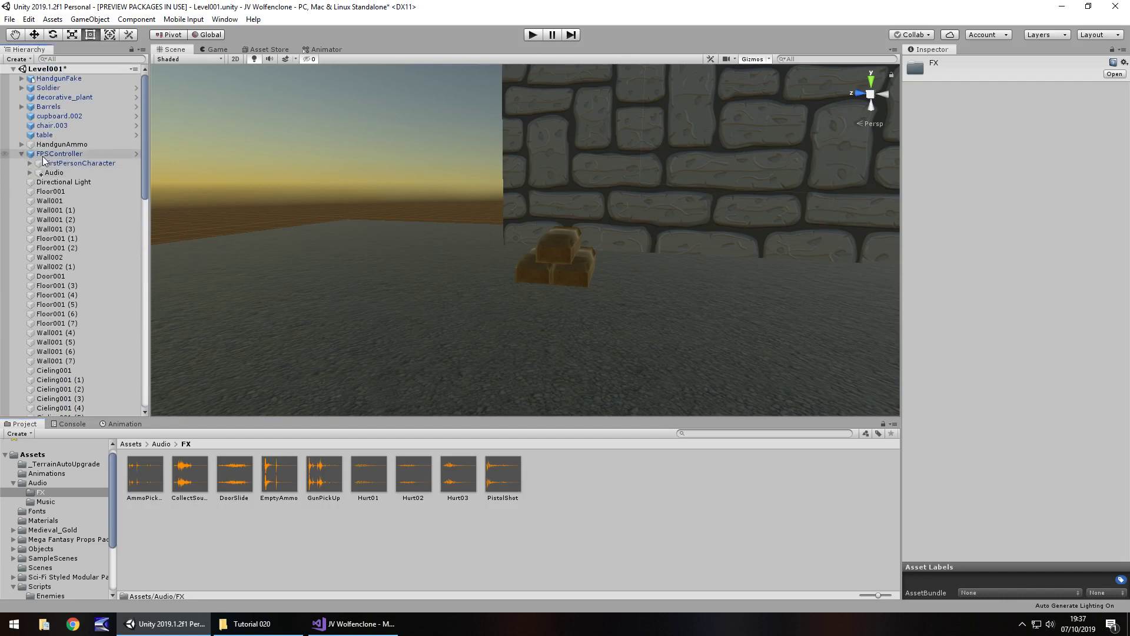
left_click(30, 172)
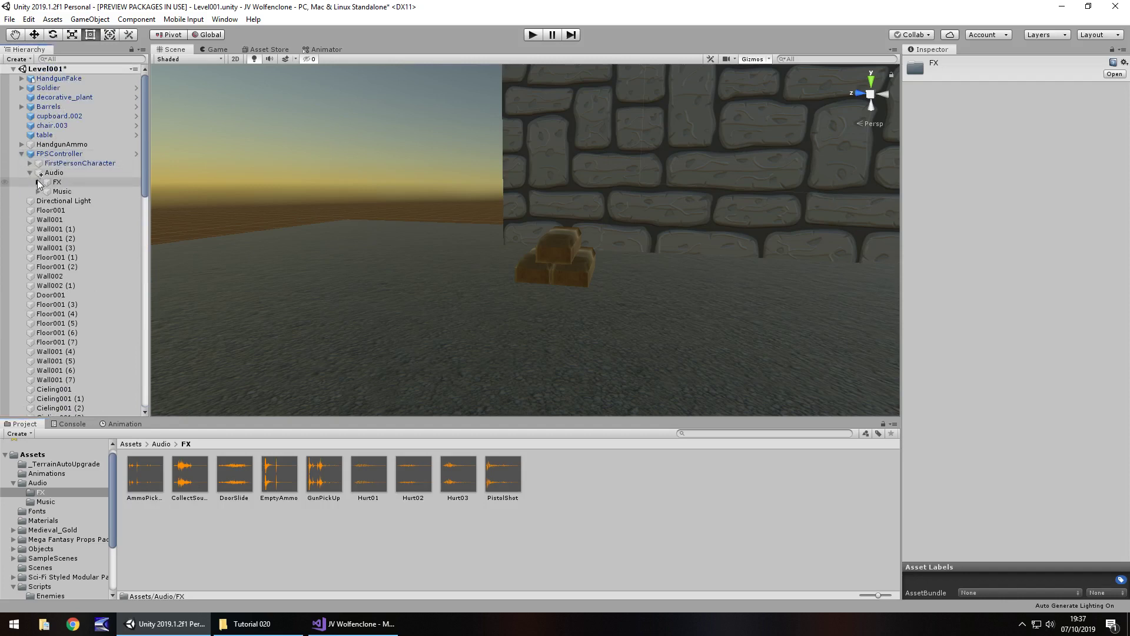
left_click(38, 182)
left_click(76, 257)
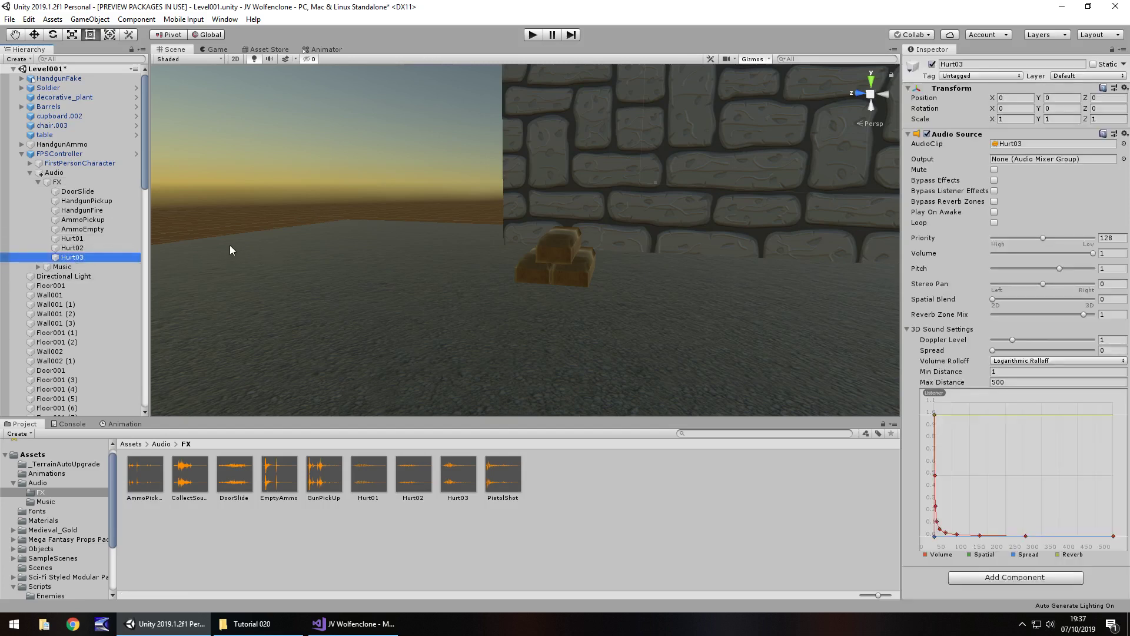
key("ctrl+d")
left_click(99, 269)
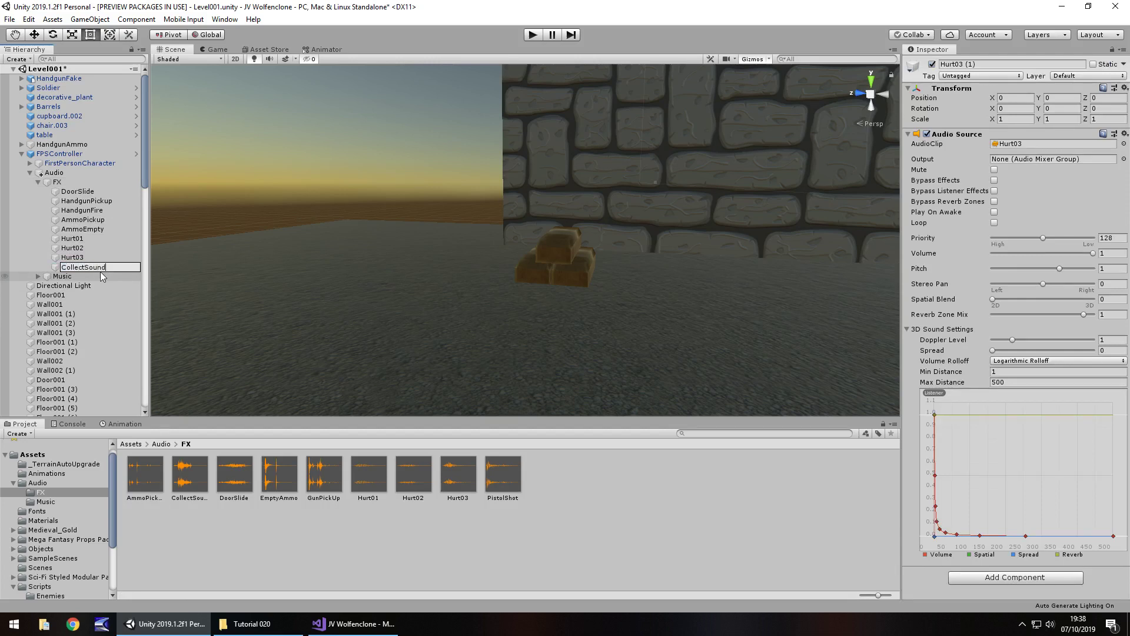
type("CollectSound")
key("Return")
left_click_drag(189, 473, 1039, 146)
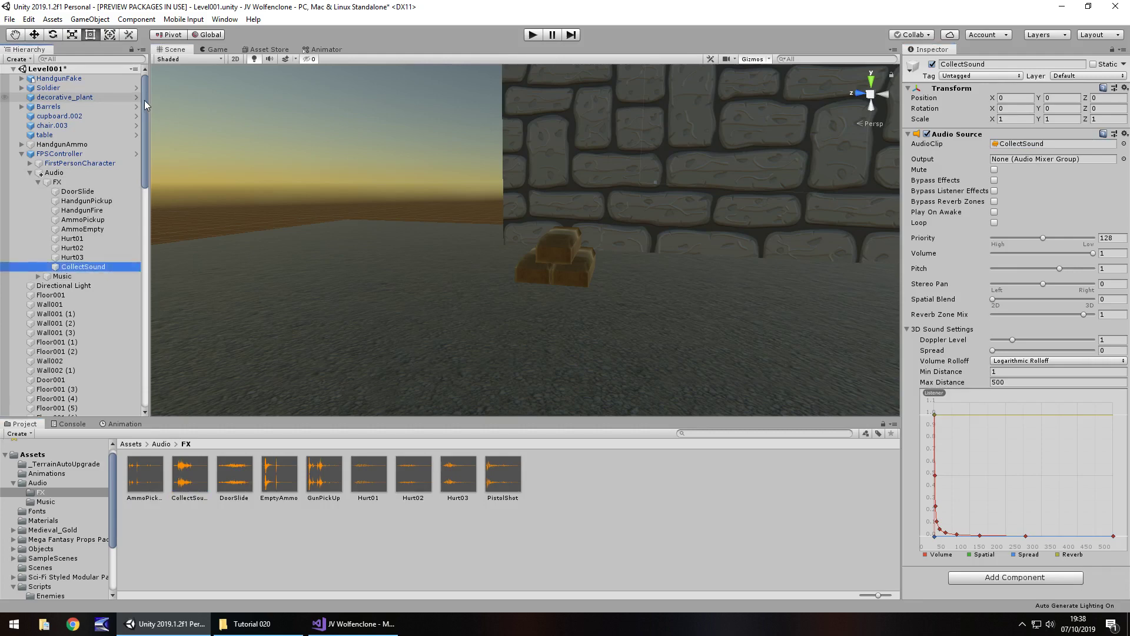
Assign the CollectSound audio source to the Collect Sound reference of GoldIngots' Gold Collect script.
left_click_drag(144, 100, 146, 351)
left_click(54, 403)
scroll(138, 292, "up", 8)
scroll(138, 292, "up", 5)
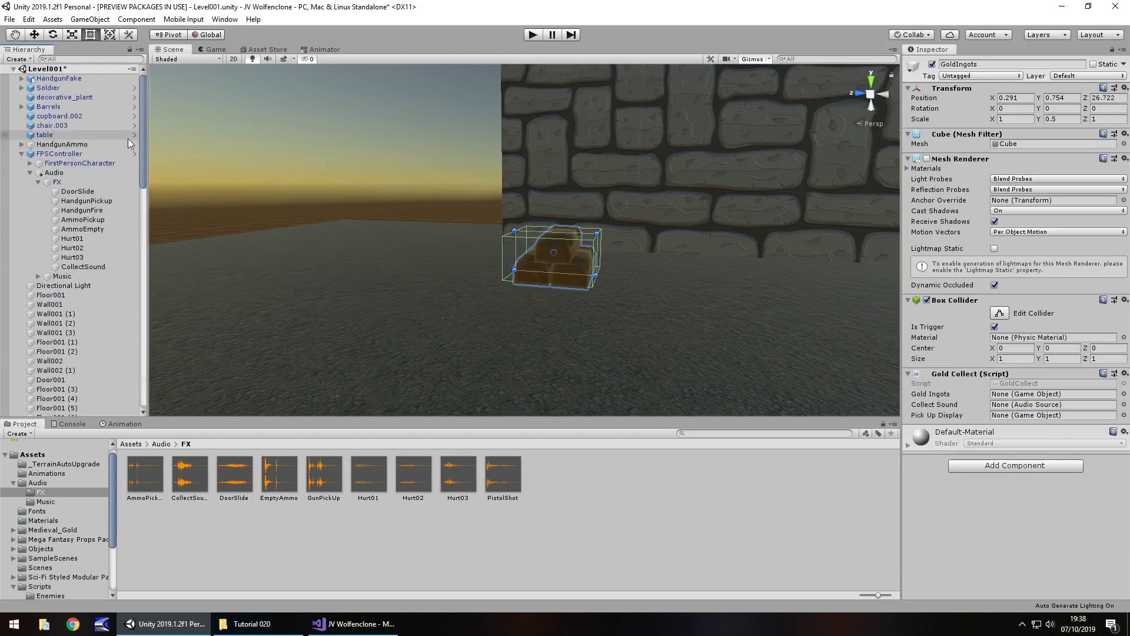
left_click(82, 268)
left_click_drag(82, 268, 1004, 410)
Assign the Ingots child object as Gold Ingots and the Canvas's PickUpText as Pick Up Display in the Gold Collect script.
scroll(66, 352, "down", 20)
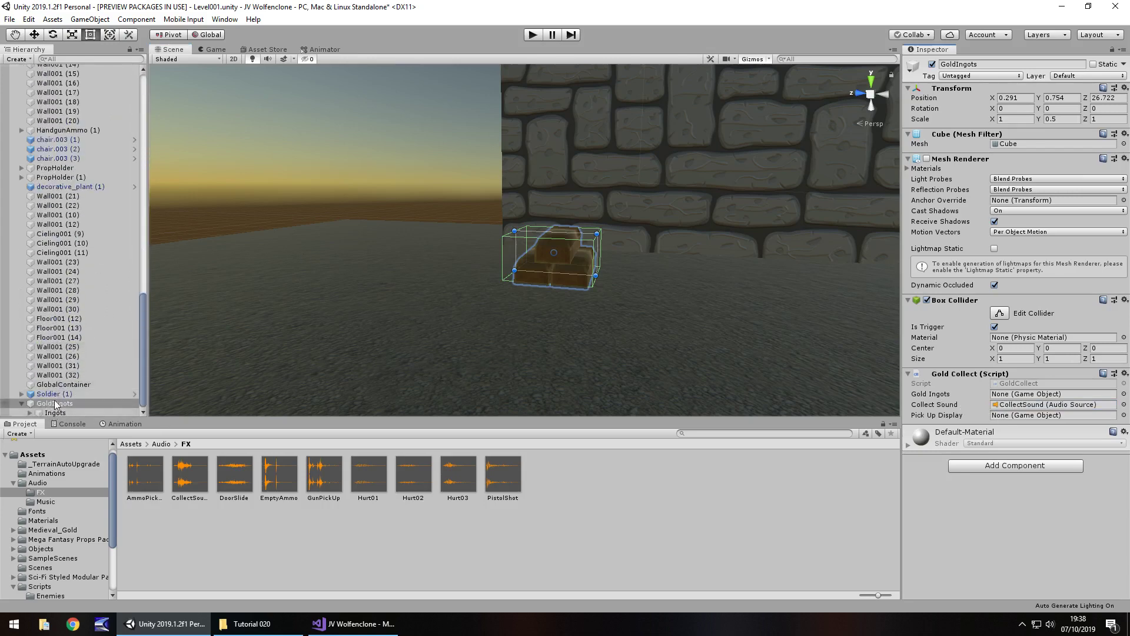
left_click_drag(49, 412, 1026, 400)
scroll(65, 294, "up", 10)
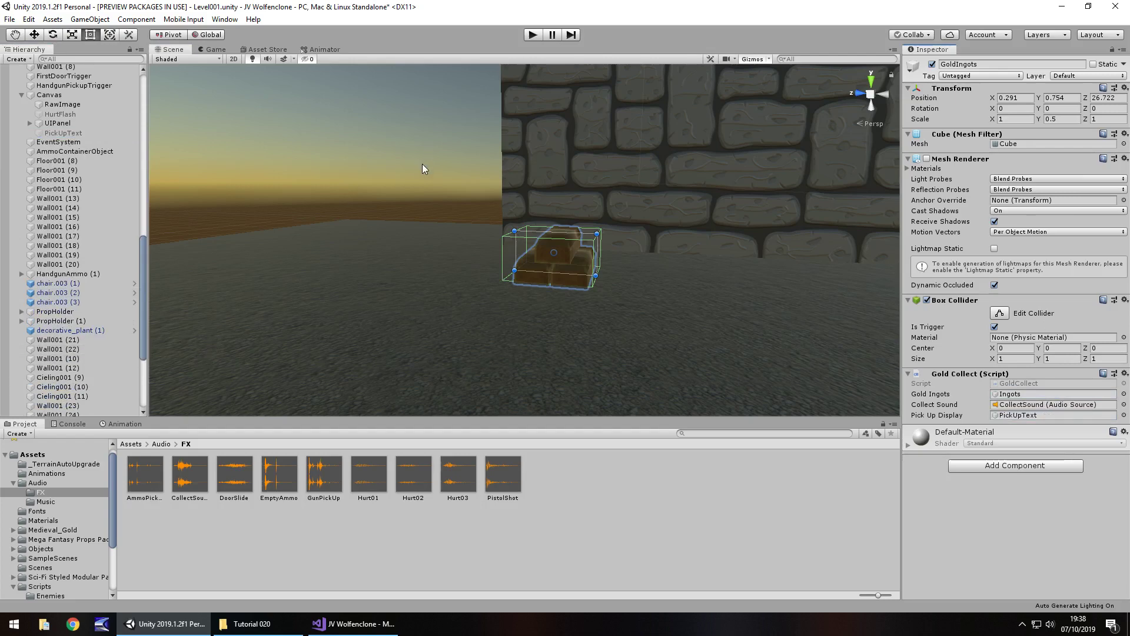
Save the Level001 scene and run a brief play test, then stop it.
key("ctrl+s")
left_click(528, 35)
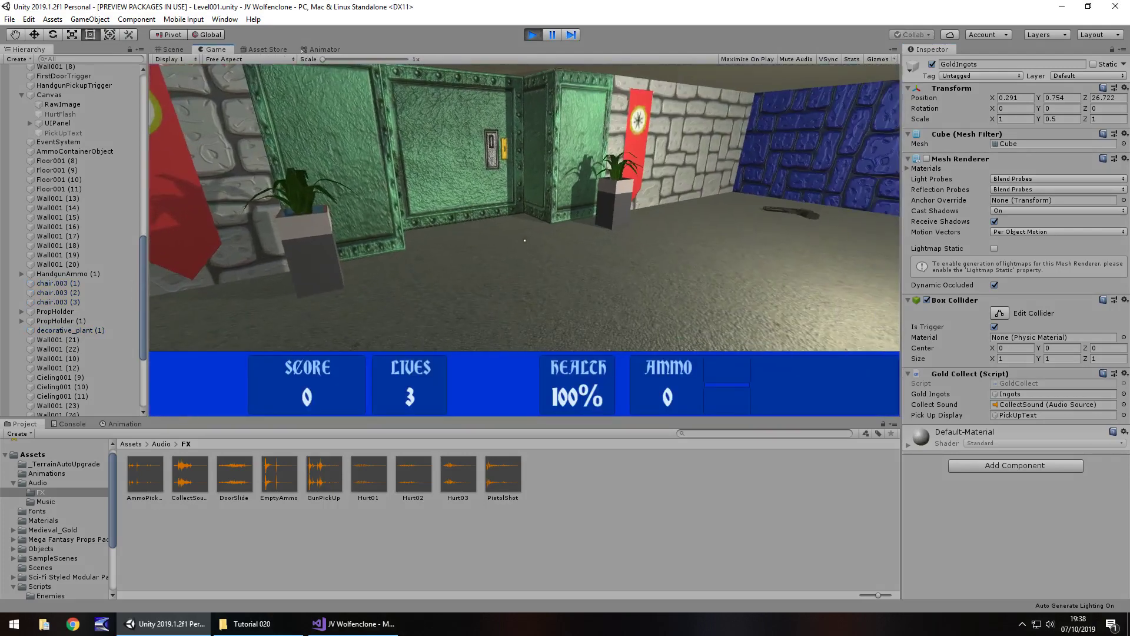
key("ctrl+p")
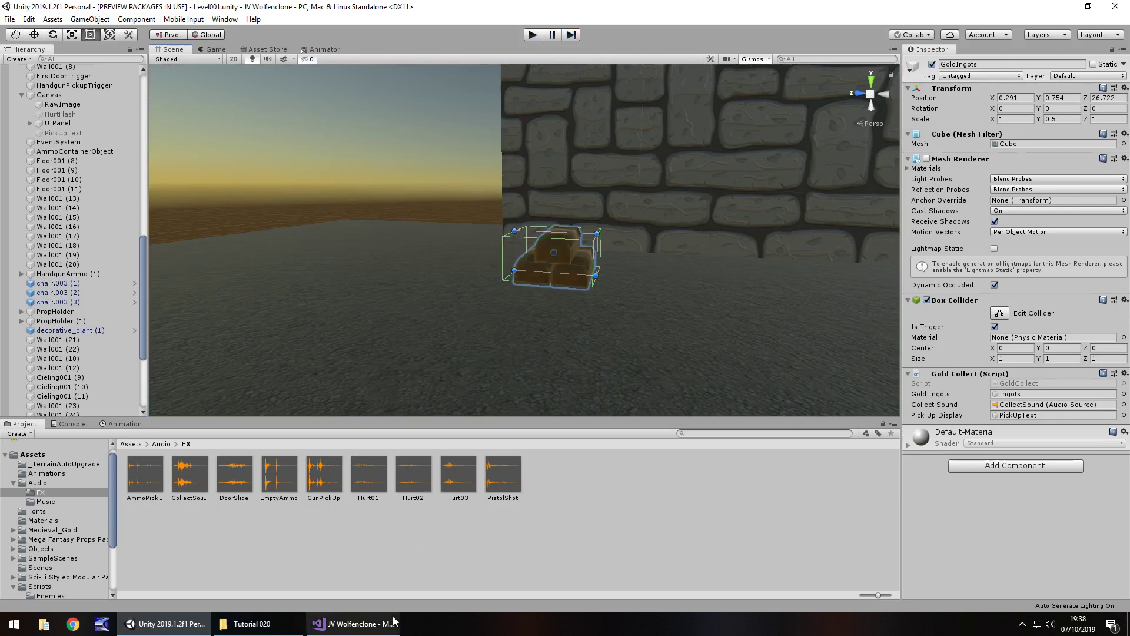
In Visual Studio, add GlobalScore.scoreValue += 500; as the first line of GoldCollect's OnTriggerEnter and save the script.
left_click(353, 624)
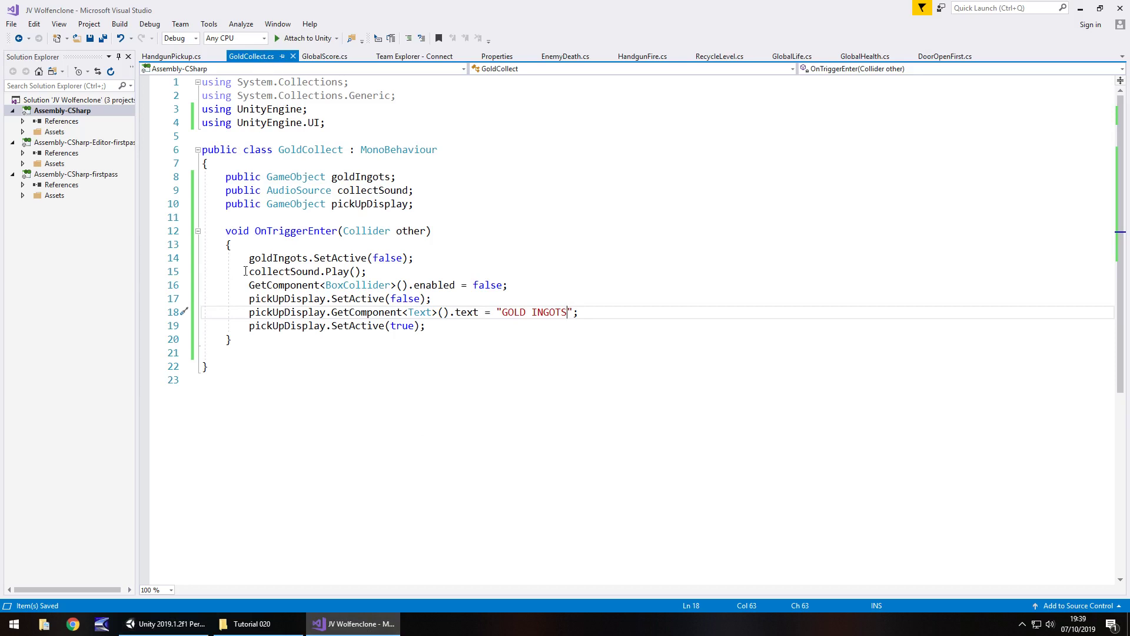
left_click(269, 254)
key("ctrl+Return")
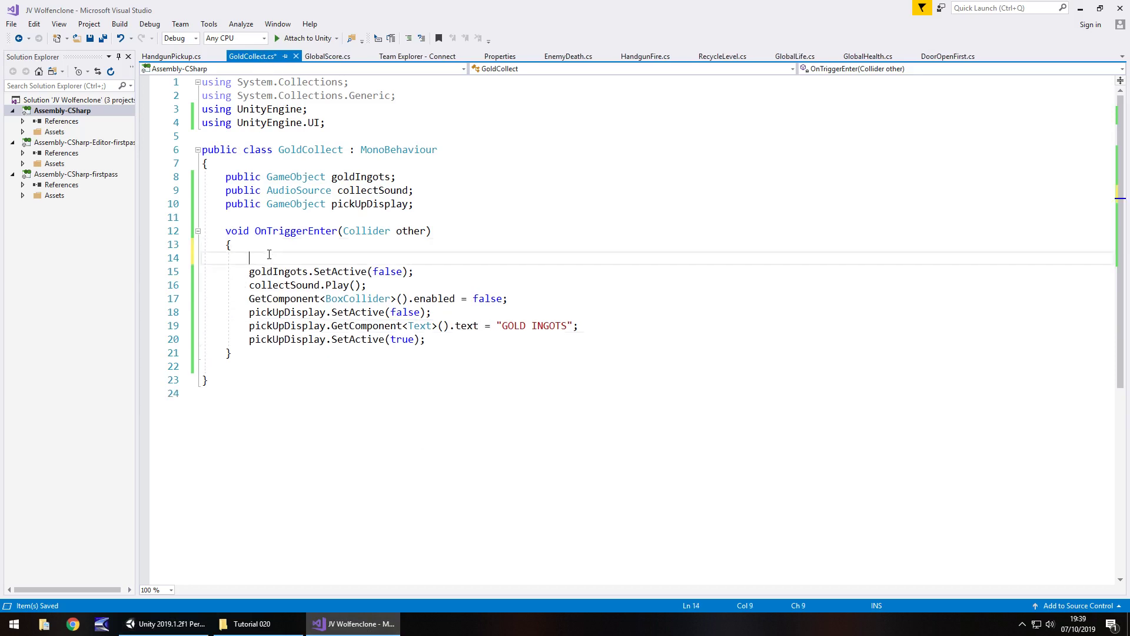
type("Gol")
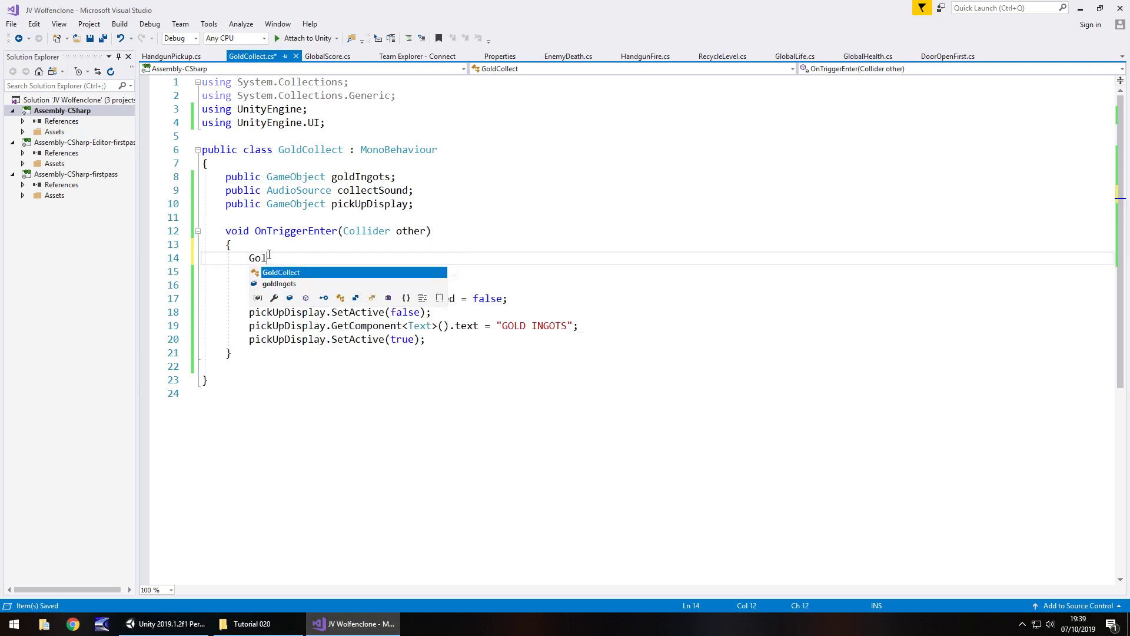
key("BackSpace")
key("BackSpace")
type("lobal")
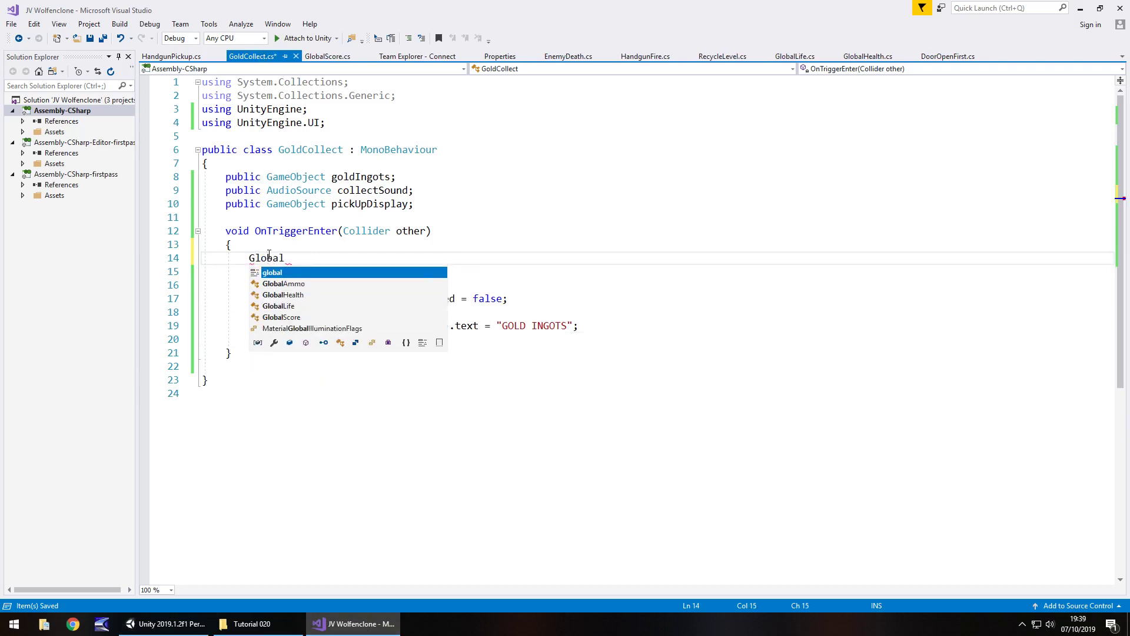
key("Down")
key("Down")
key("Down")
key("Down")
key("Tab")
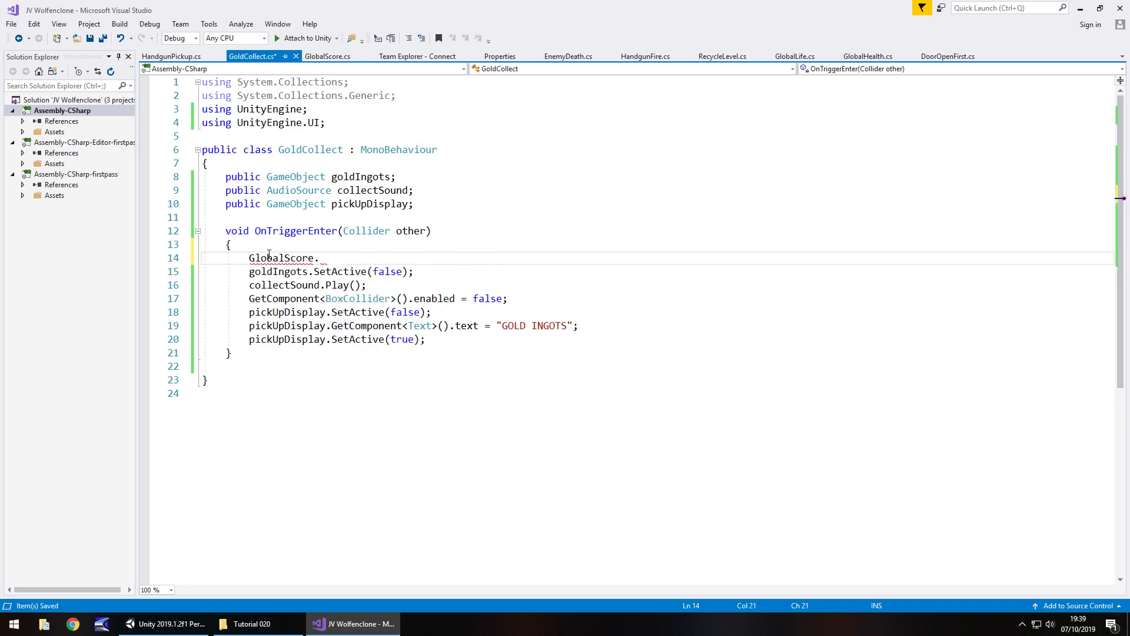
type(".")
scroll(394, 311, "down", 3)
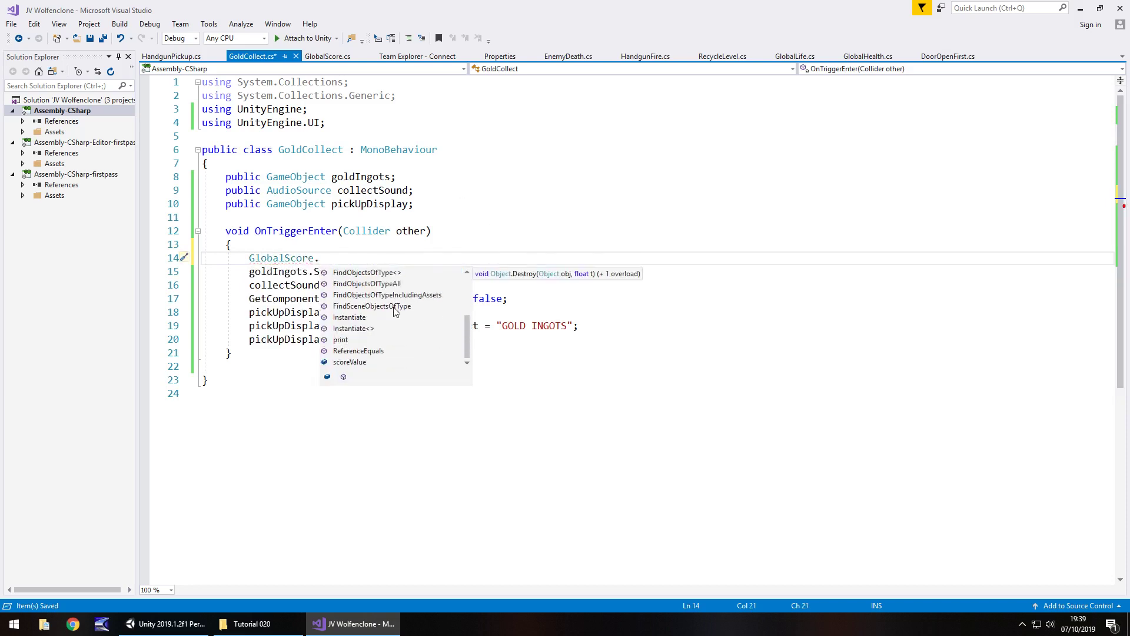
type("sco")
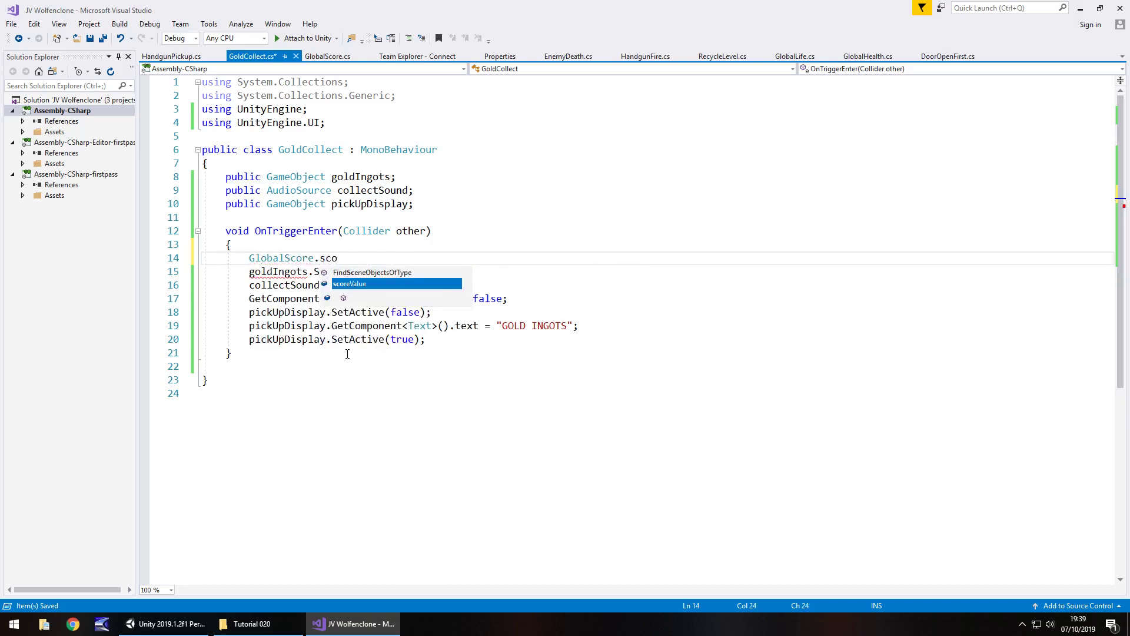
key("Tab")
type("+")
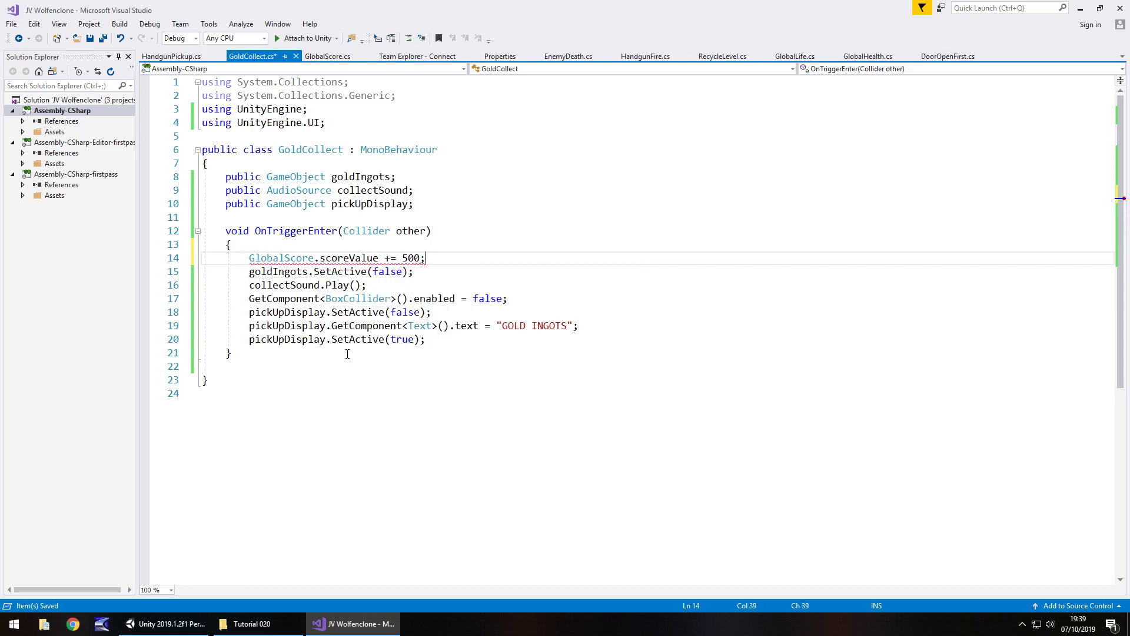
key("ctrl+s")
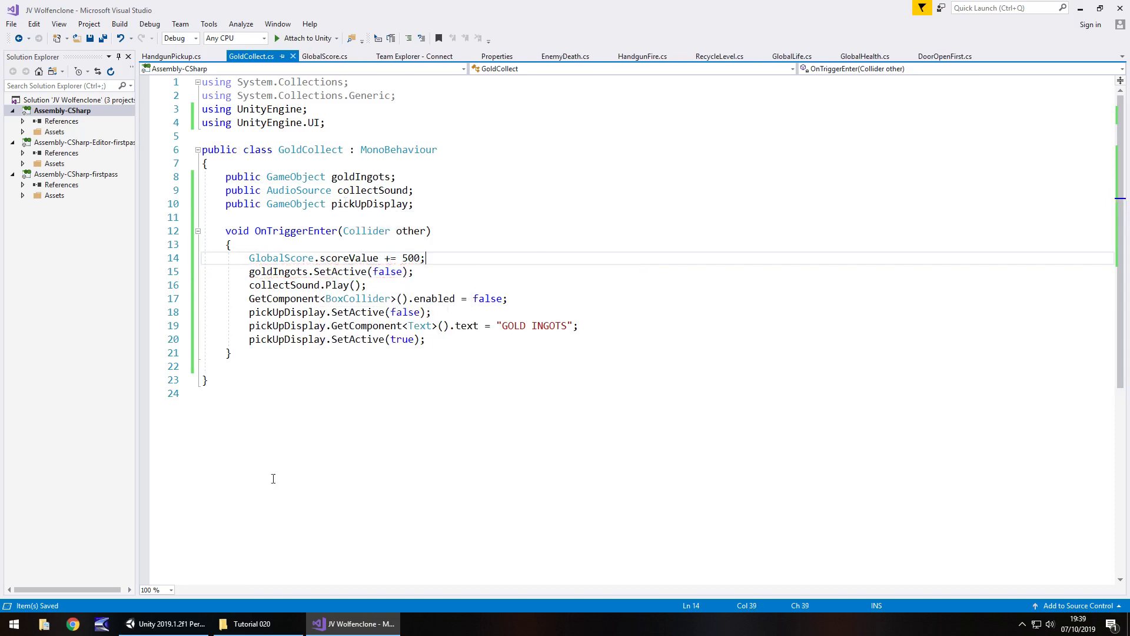
Return to Unity, start a play test of Level001, and collect the handgun and both bullet clips in the first room.
left_click(165, 623)
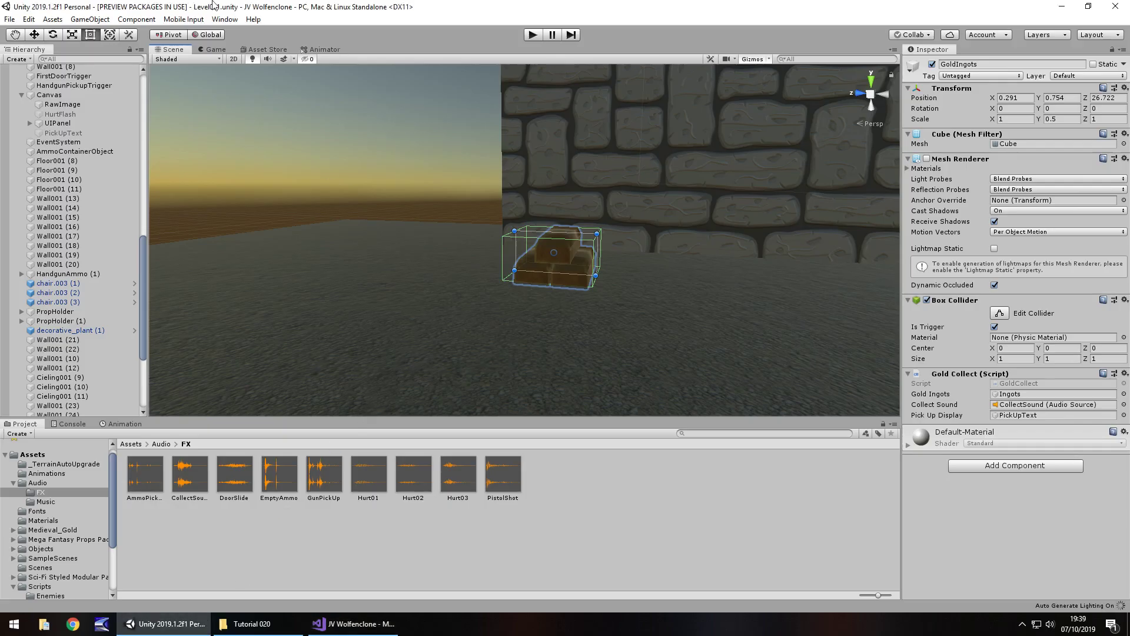
left_click(34, 35)
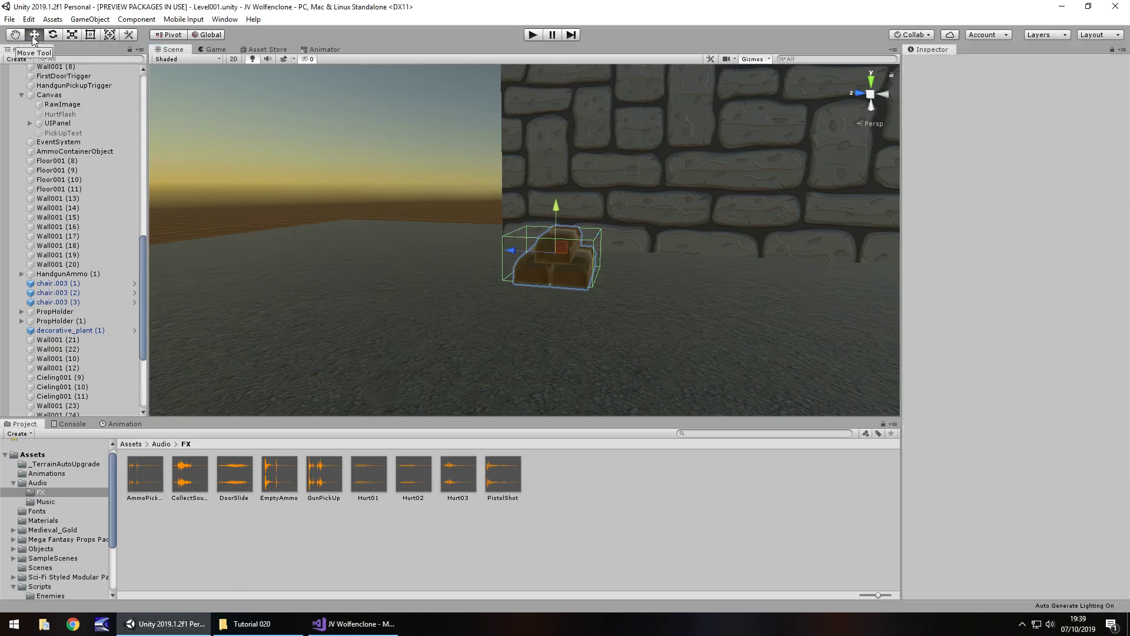
left_click(532, 35)
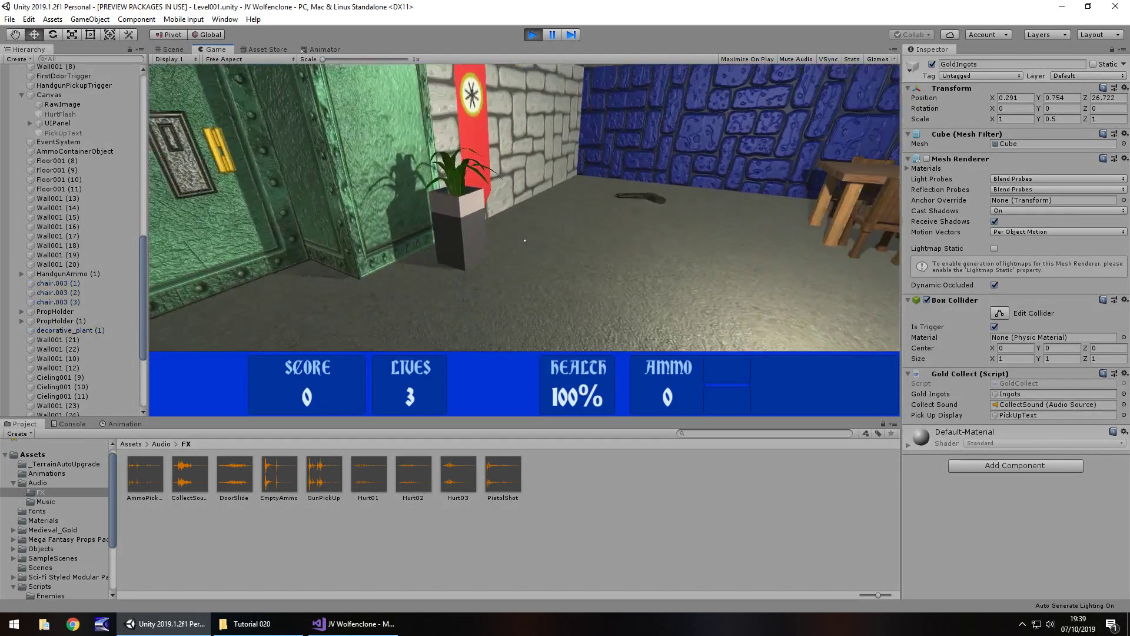
key("w")
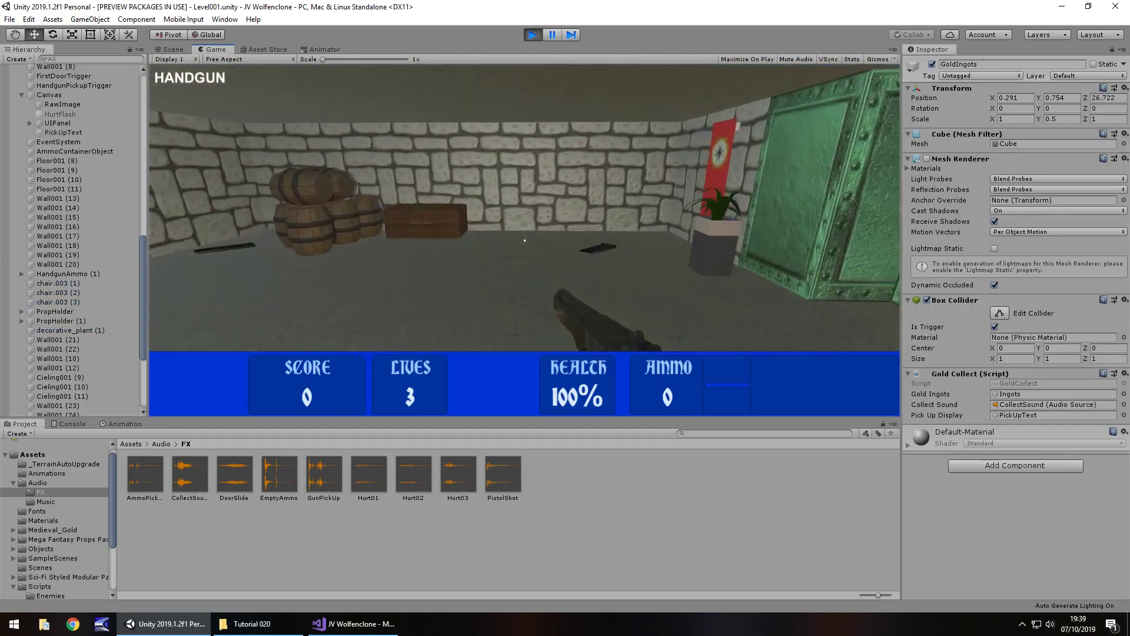
key("w")
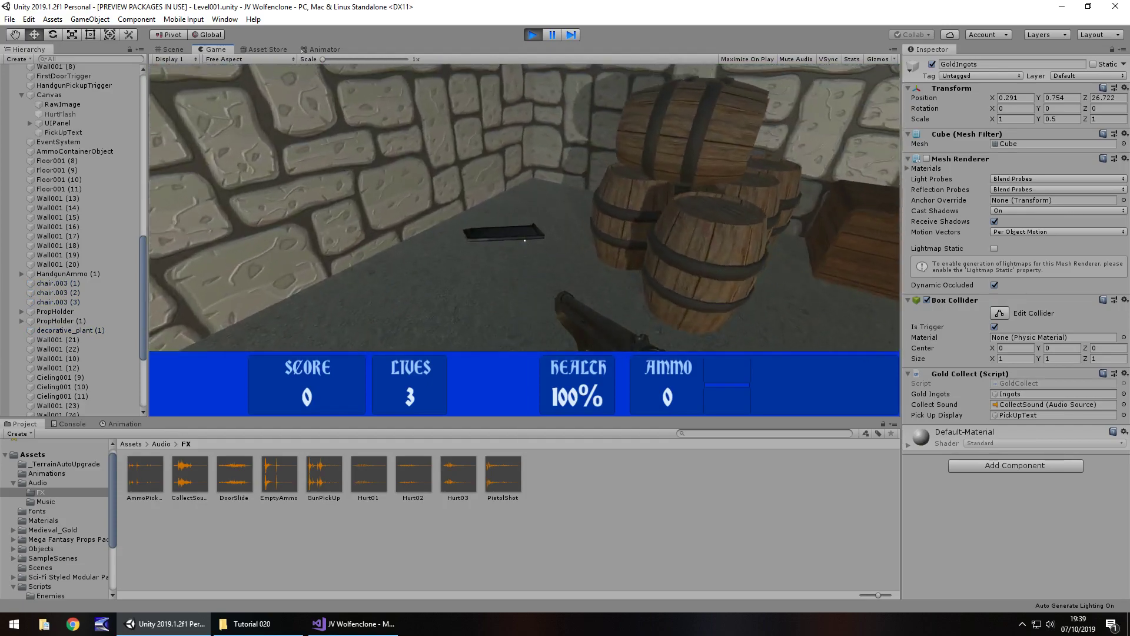
key("w")
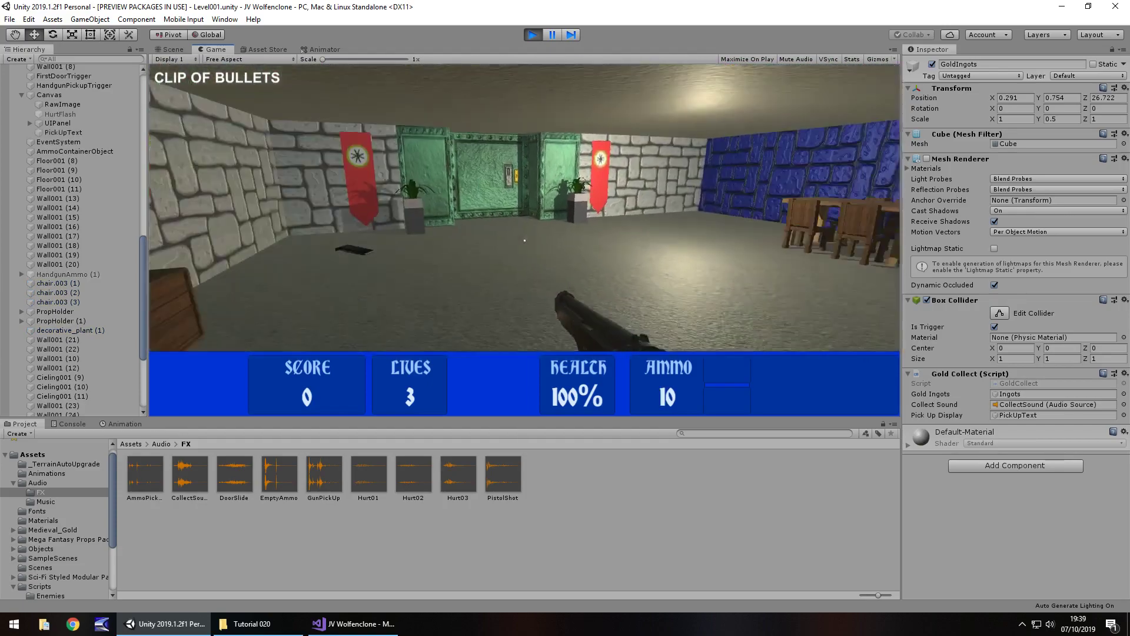
key("w")
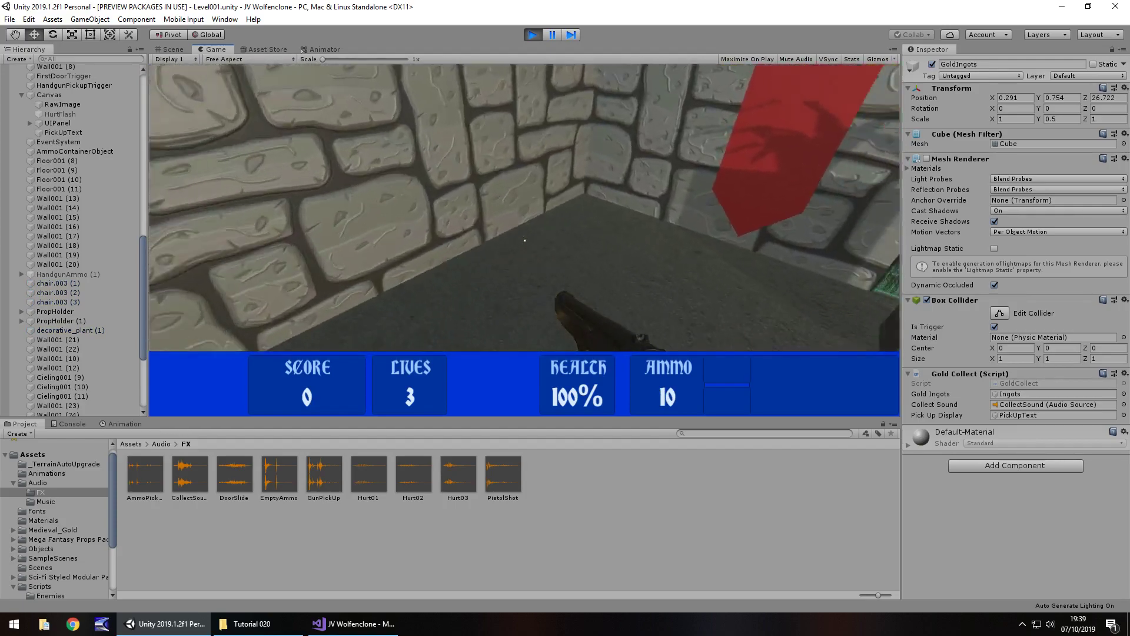
key("w")
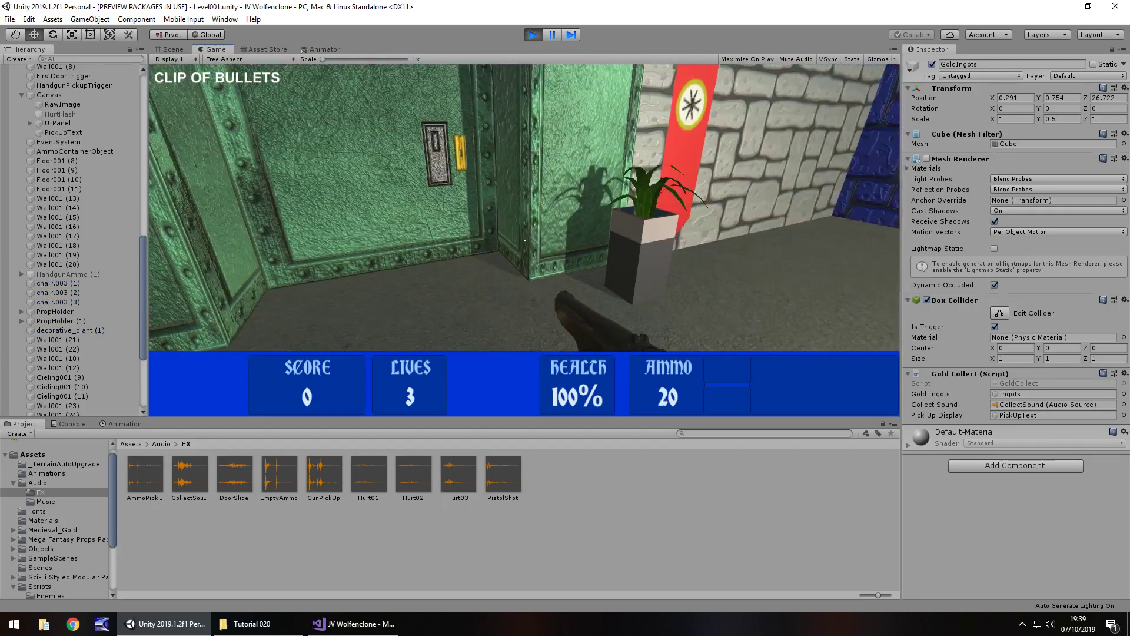
In the play test, go through the green door and shoot the soldier in the corridor.
key("w")
left_click(525, 241)
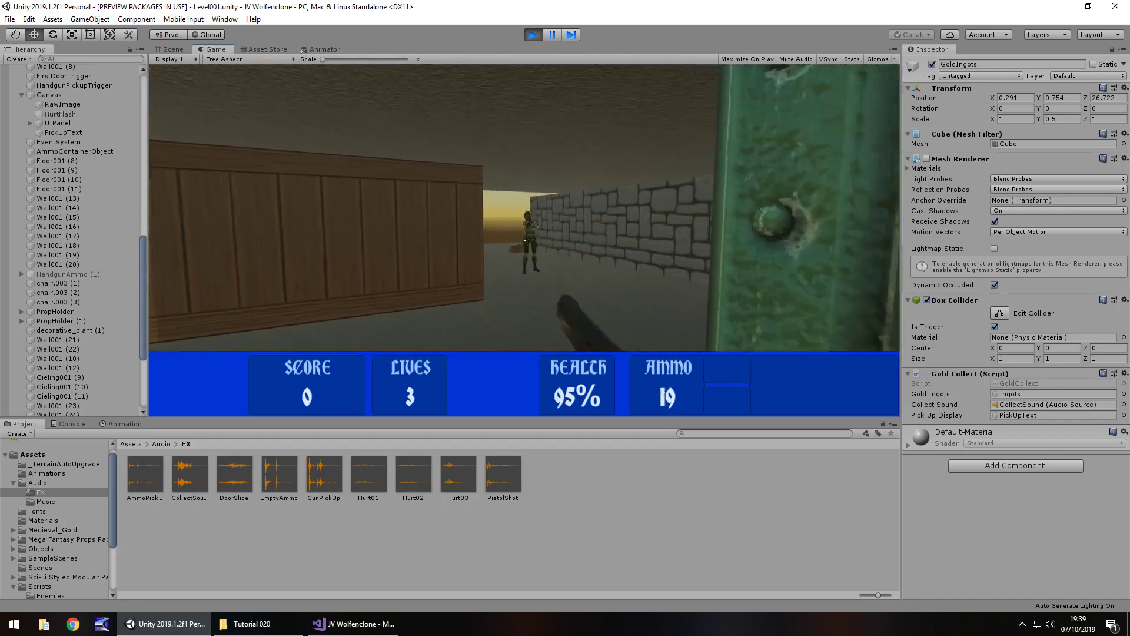
key("w")
left_click(525, 240)
left_click(525, 241)
left_click(524, 240)
left_click(524, 240)
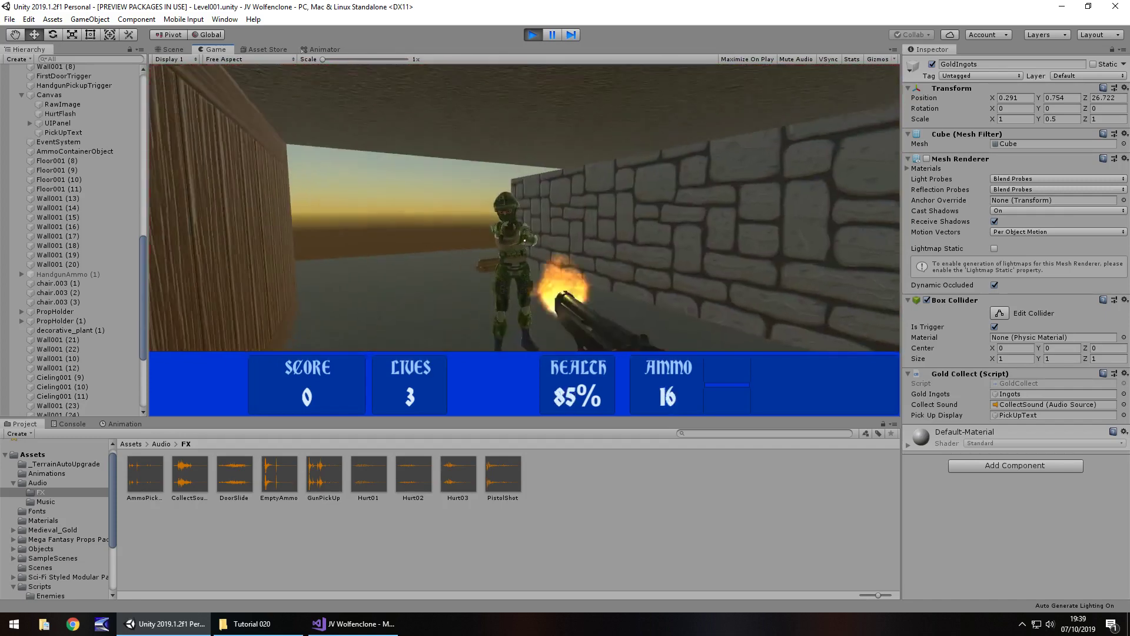
key("w")
left_click(525, 240)
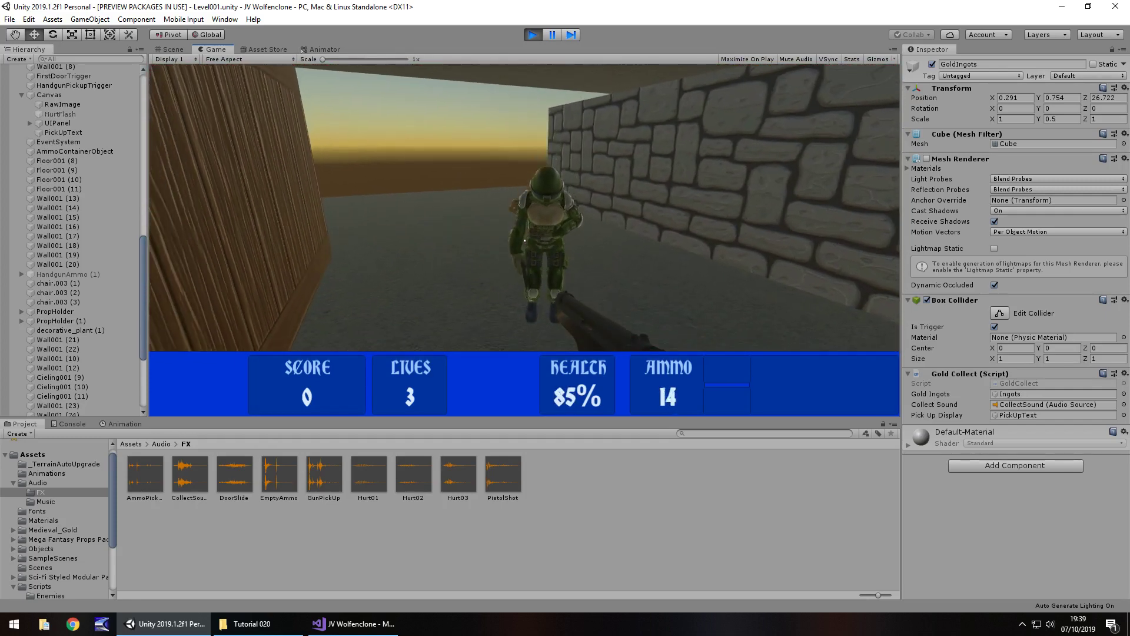
key("w")
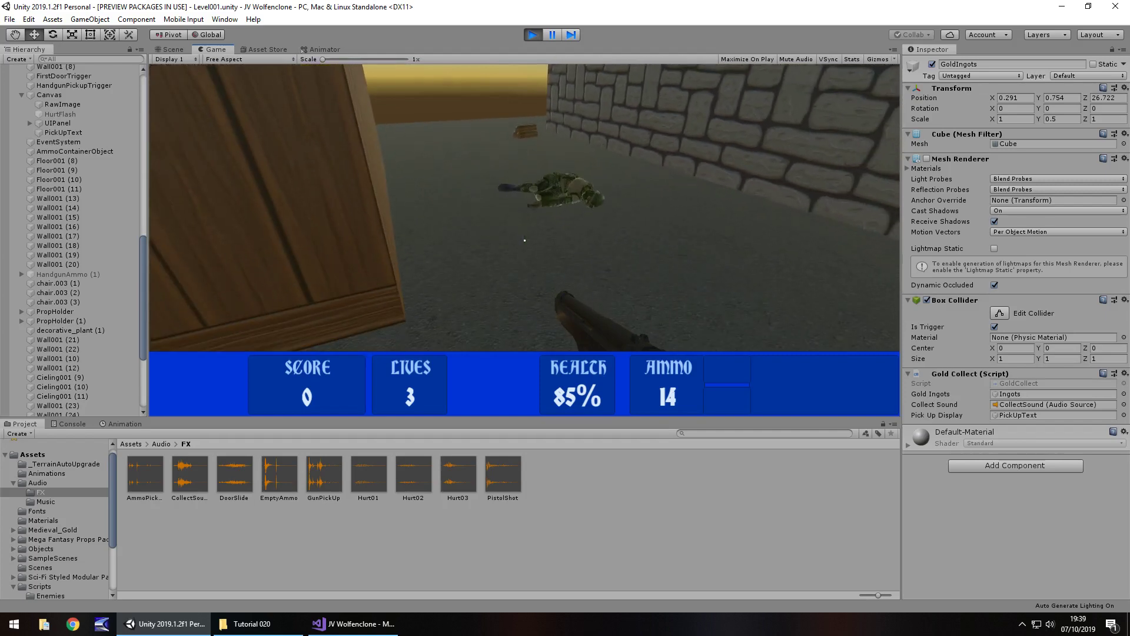
Shoot the second soldier, walk into the gold ingots to test the score pickup, and end the play test.
key("w")
key("w")
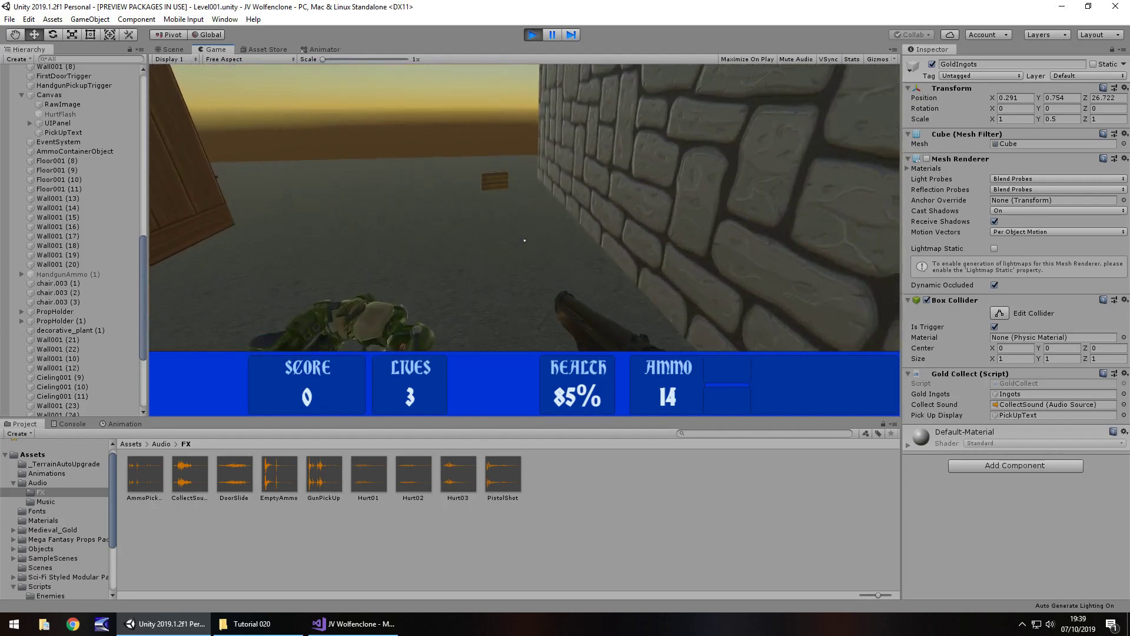
left_click(524, 241)
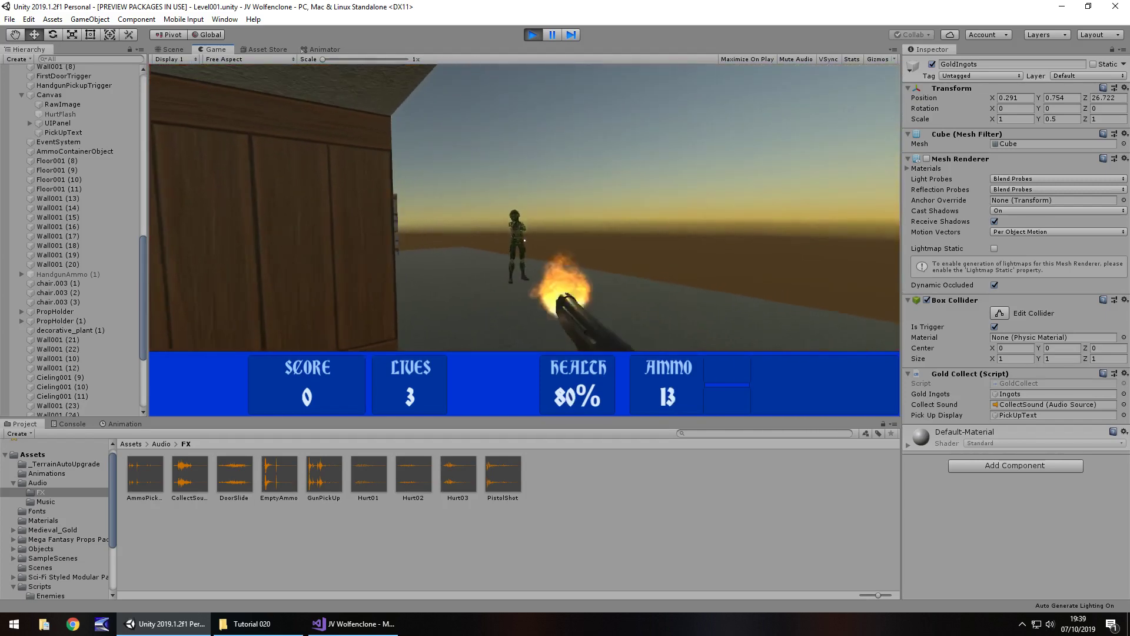
left_click(524, 240)
left_click(524, 241)
left_click(525, 240)
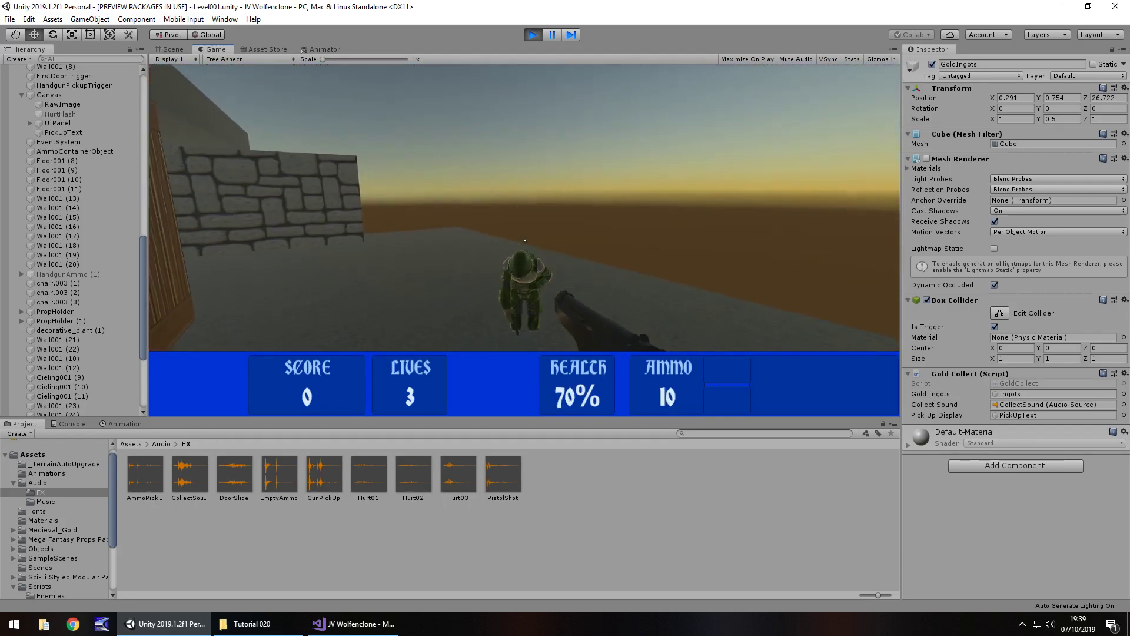
key("w")
key("w")
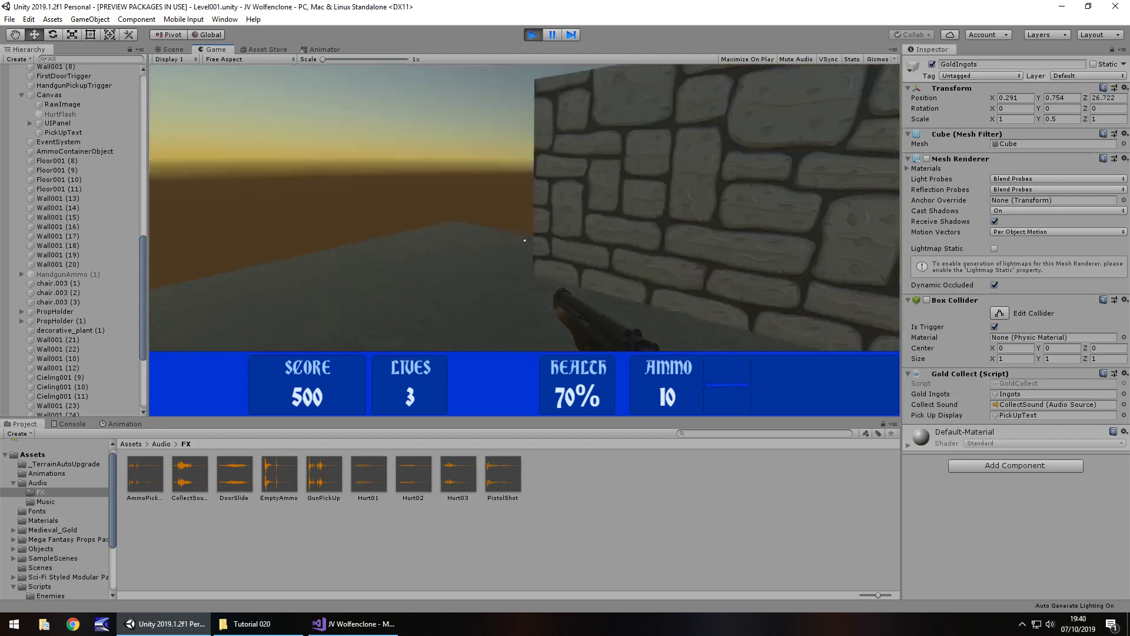
left_click(524, 238)
key("ctrl+p")
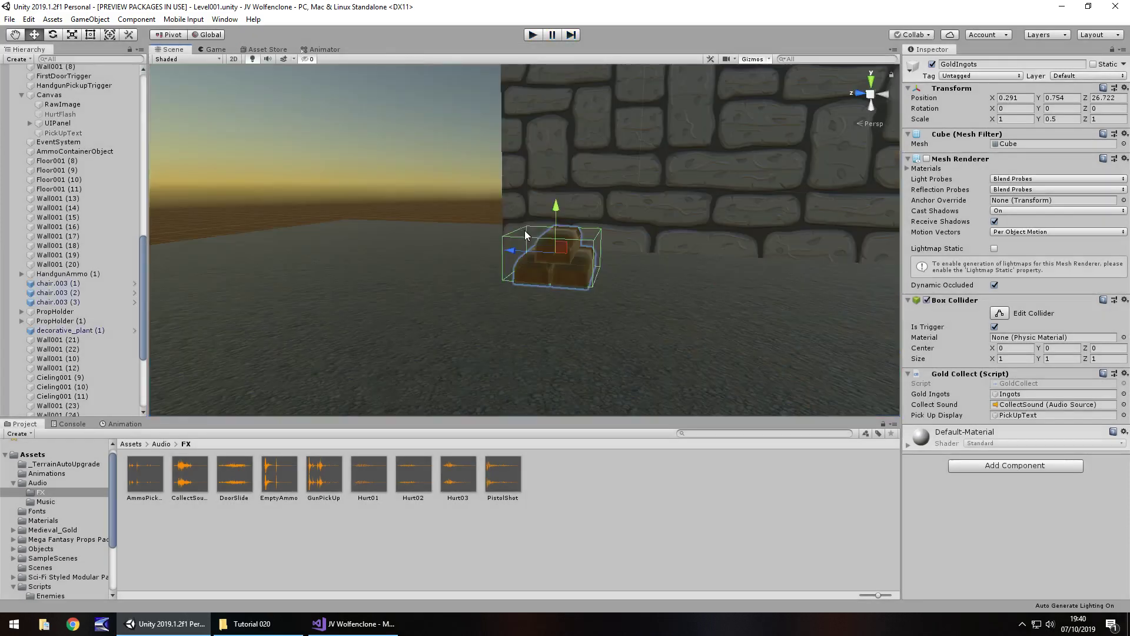
Duplicate the stone wall block near the gold ingots twice to form the room's corner, ending at X 4, Z 34.
left_click_drag(396, 160, 590, 359, "alt")
right_click_drag(570, 273, 612, 302, "alt")
key("ctrl+v")
left_click_drag(445, 199, 284, 204)
right_click_drag(477, 221, 387, 199)
key("ctrl+d")
left_click_drag(419, 185, 283, 181)
right_click_drag(282, 181, 632, 218)
Extend the stone wall along Z 34 with four more duplicated blocks, spaced 4 units apart, ending at X -12.
key("ctrl+d")
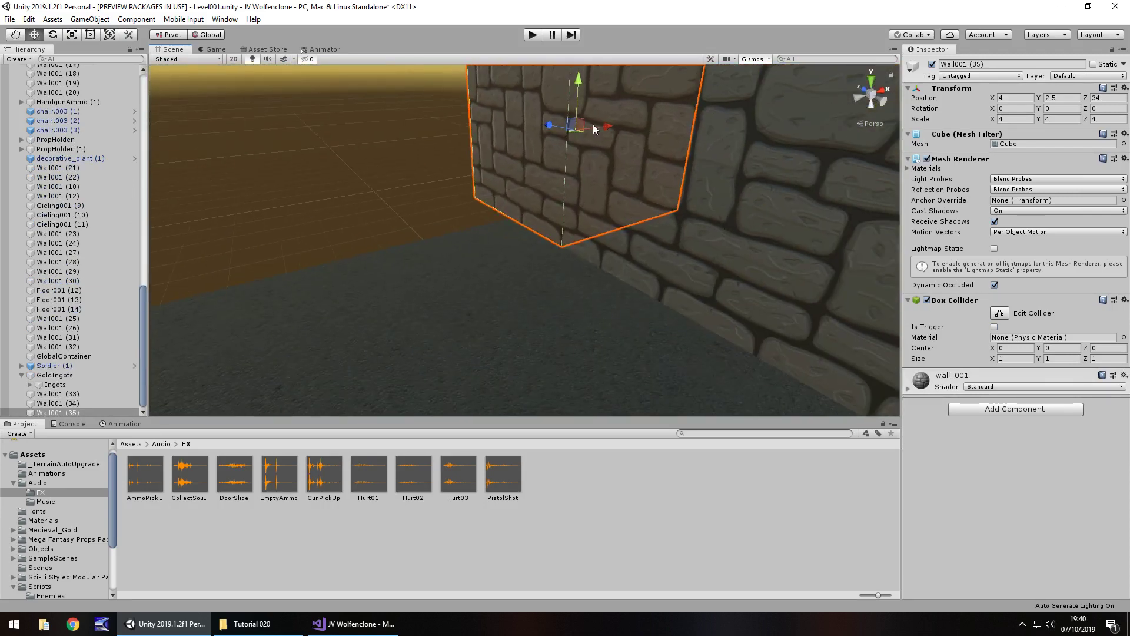
left_click_drag(593, 124, 285, 151)
key("ctrl+d")
right_click_drag(423, 194, 461, 216)
key("ctrl+d")
left_click_drag(461, 211, 256, 210)
right_click_drag(256, 209, 728, 295)
key("ctrl+d")
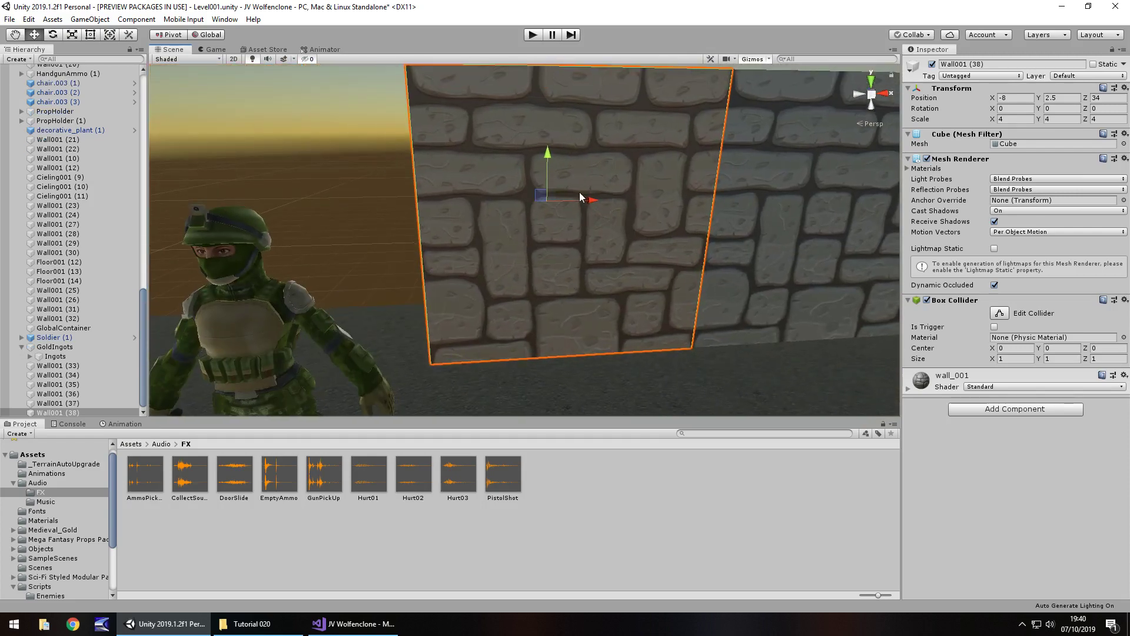
left_click_drag(581, 197, 387, 210)
right_click_drag(387, 210, 317, 232)
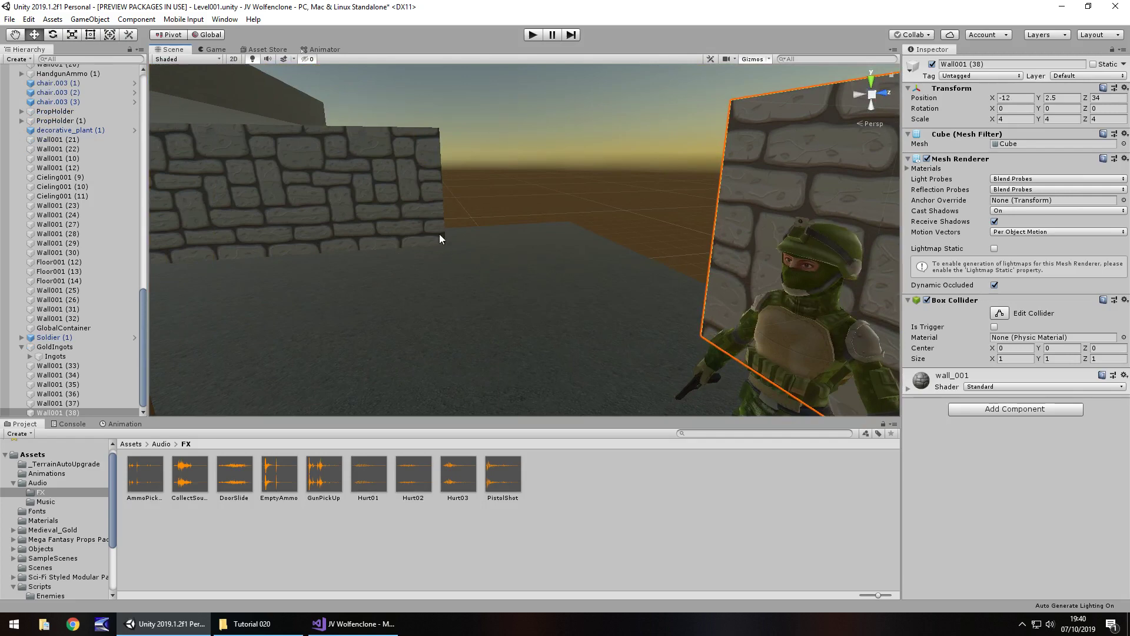
Duplicate the three ceiling slabs at Z 19 and place the copies over the corridor at Z 29.
right_click_drag(439, 234, 397, 258)
scroll(397, 258, "down", 5)
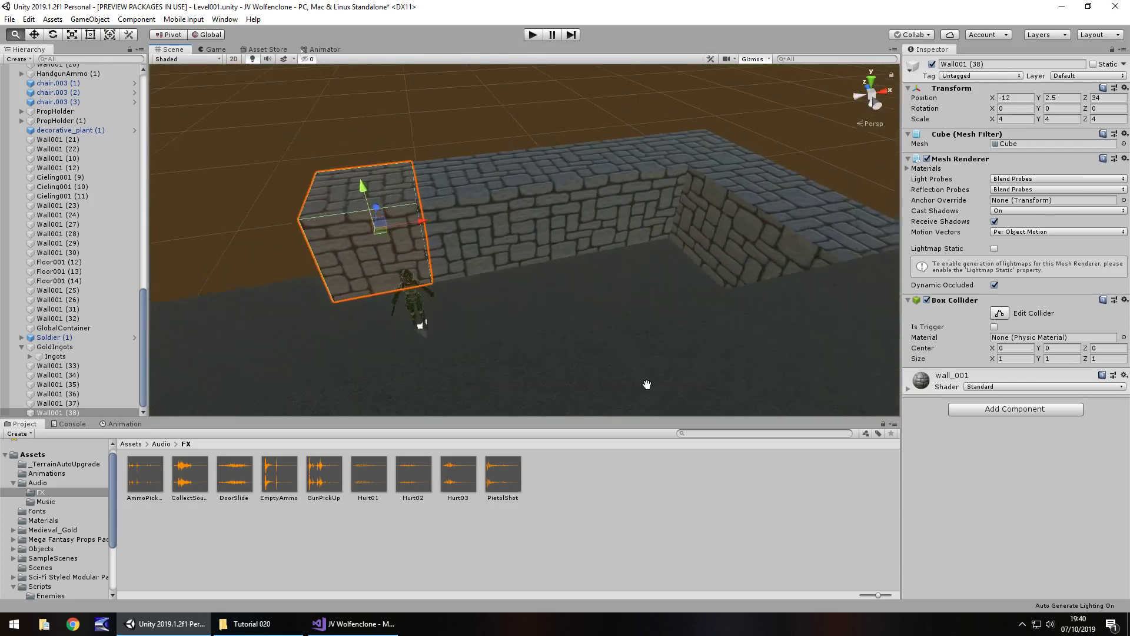
scroll(689, 416, "down", 3)
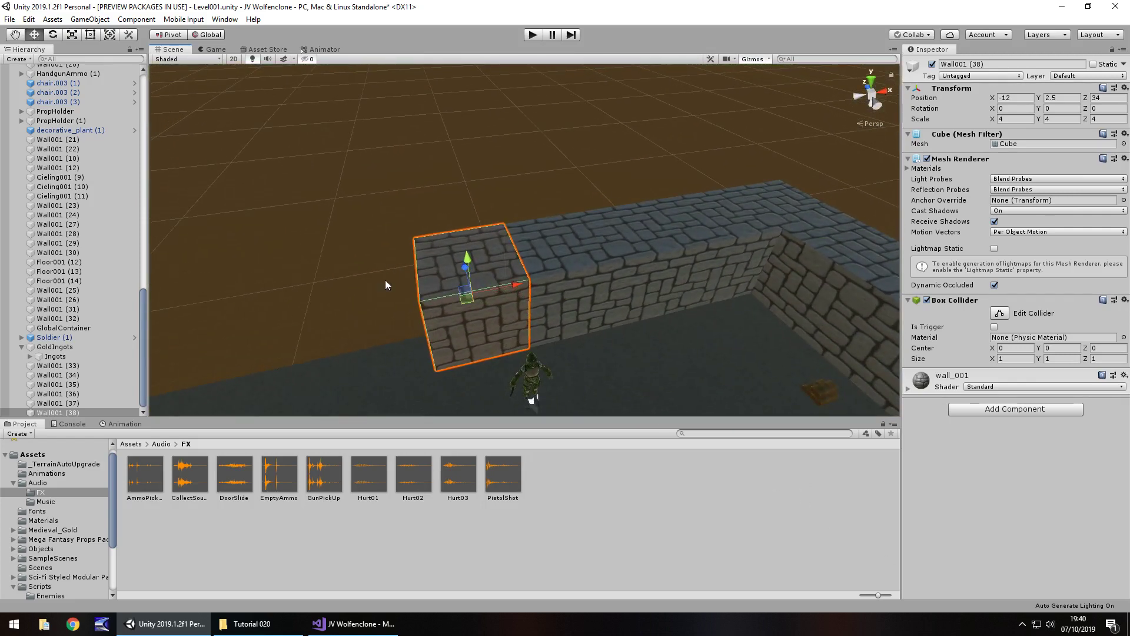
right_click_drag(366, 282, 467, 283)
scroll(368, 161, "up", 5)
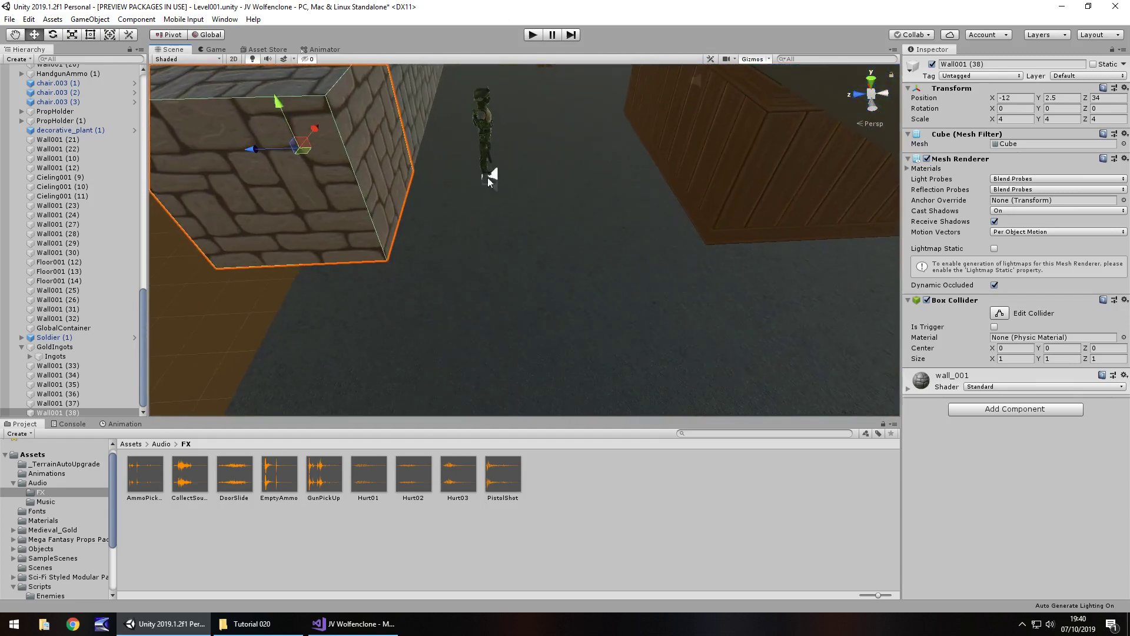
scroll(534, 206, "down", 5)
left_click(687, 165)
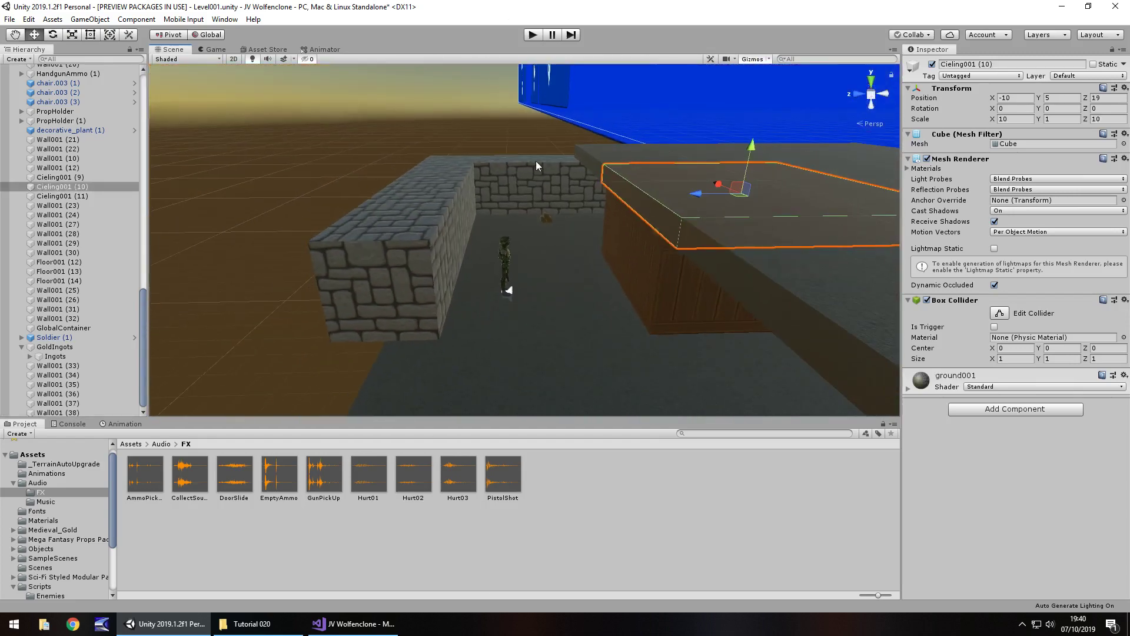
right_click_drag(535, 159, 605, 360)
left_click(600, 185)
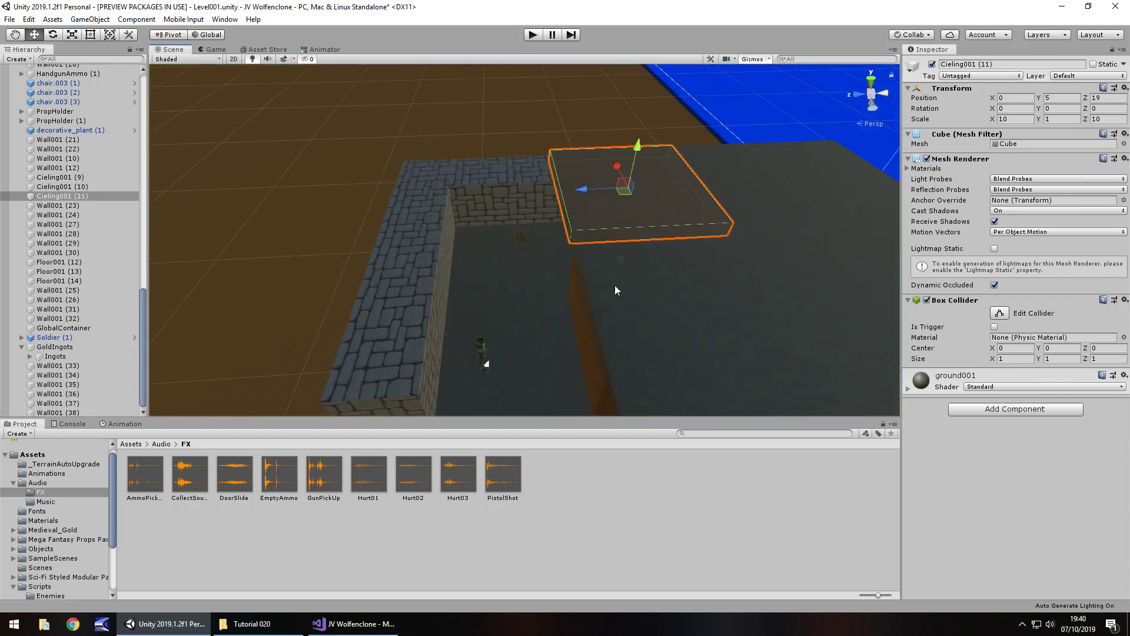
left_click(612, 307, "ctrl")
right_click_drag(512, 312, 576, 303)
left_click(658, 266, "ctrl")
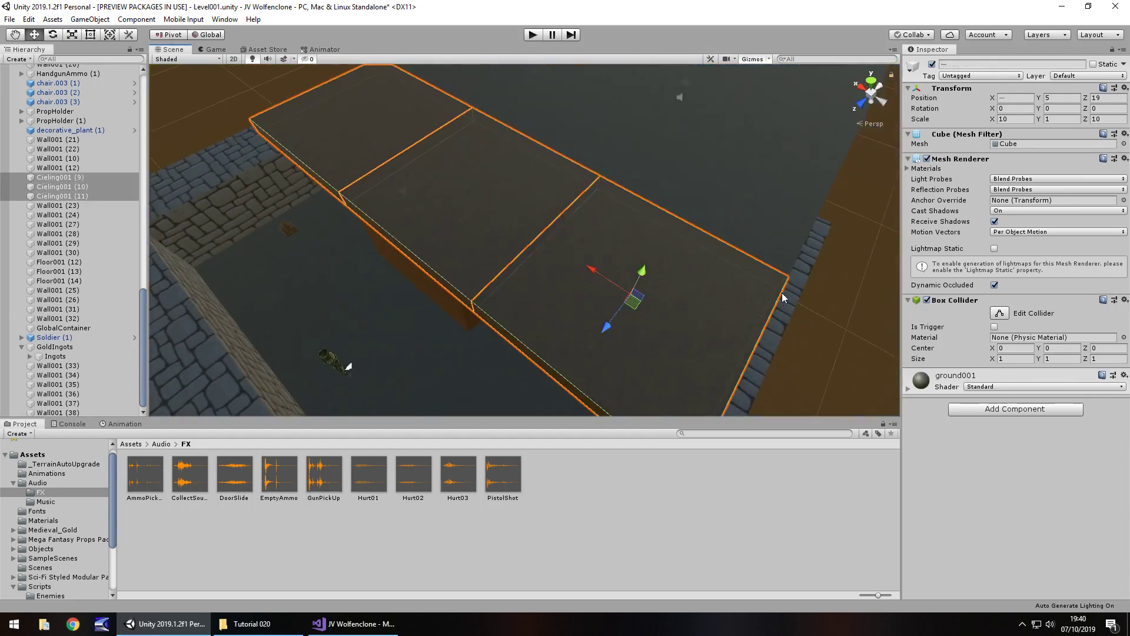
key("ctrl+d")
left_click_drag(326, 152, 211, 245)
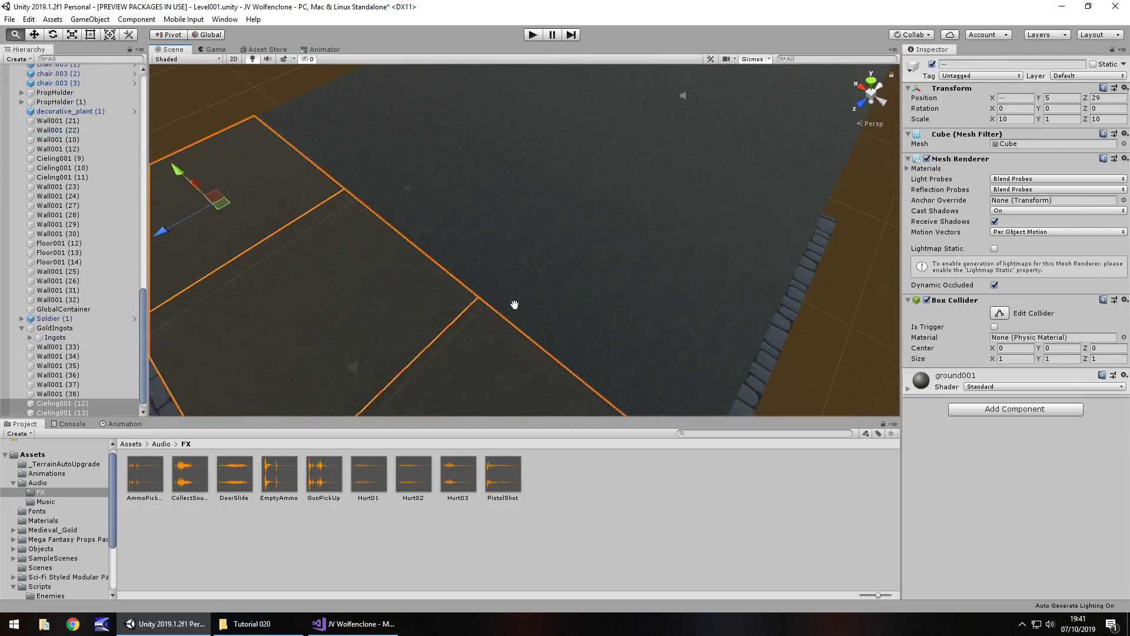
Extend the outer stone wall at X -24 with three duplicated blocks, ending at Z 38.
scroll(646, 406, "up", 5)
left_click_drag(751, 286, 645, 196, "alt")
left_click(645, 195)
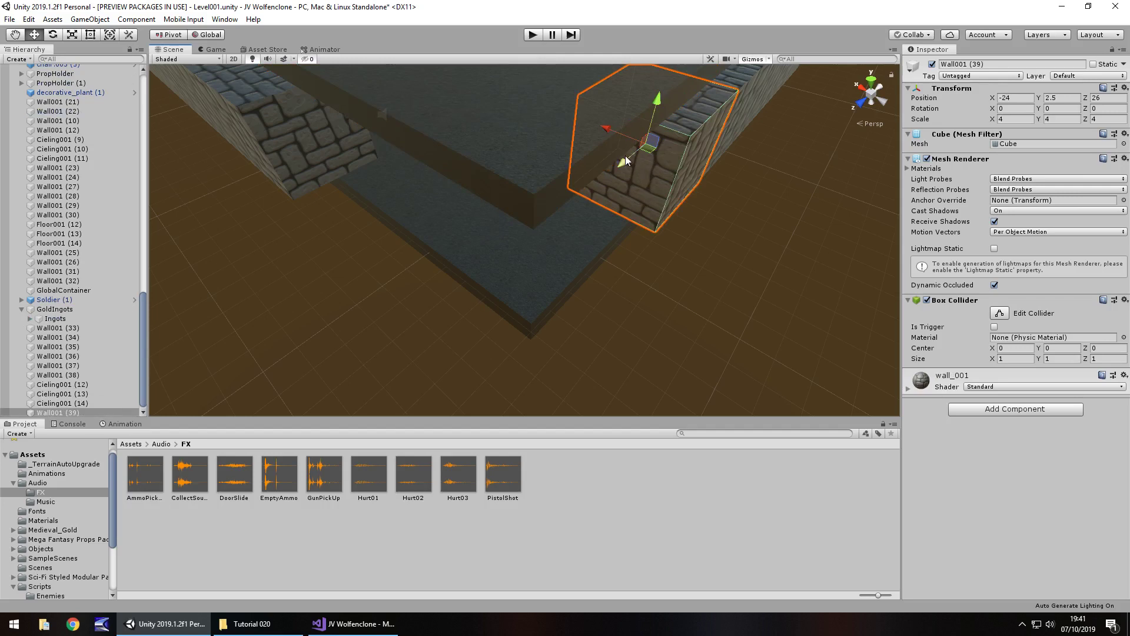
left_click_drag(624, 159, 366, 365)
key("ctrl+d")
key("ctrl+d")
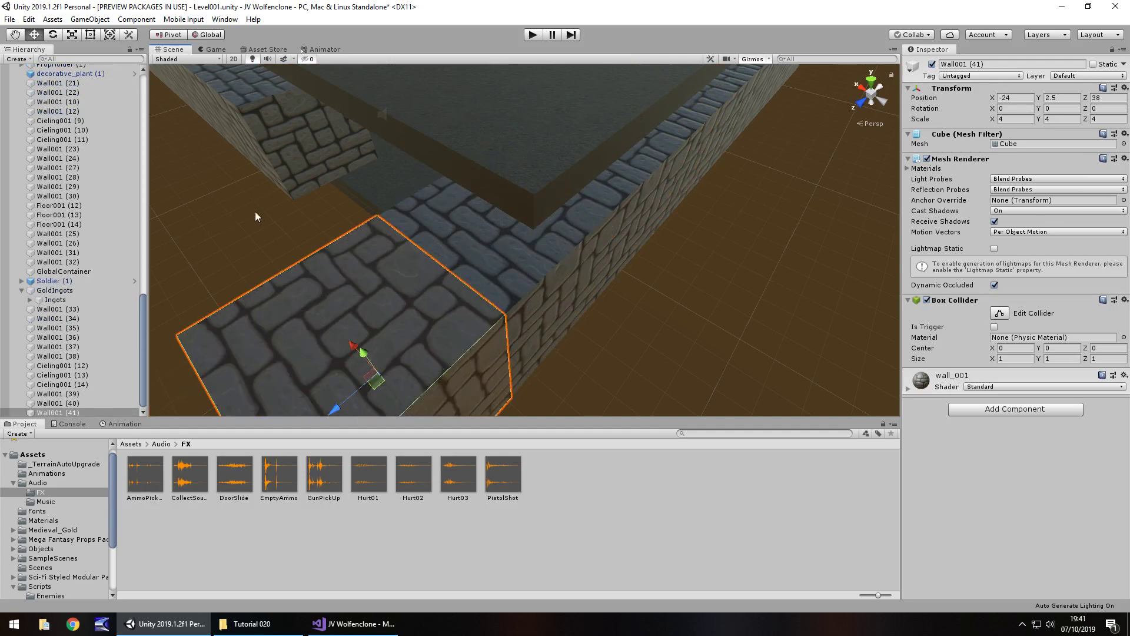
Duplicate Floor001 (14) and its neighbouring floor slab, and move the copies along Z to extend the corridor floor.
middle_click_drag(365, 360, 743, 179)
left_click(744, 179)
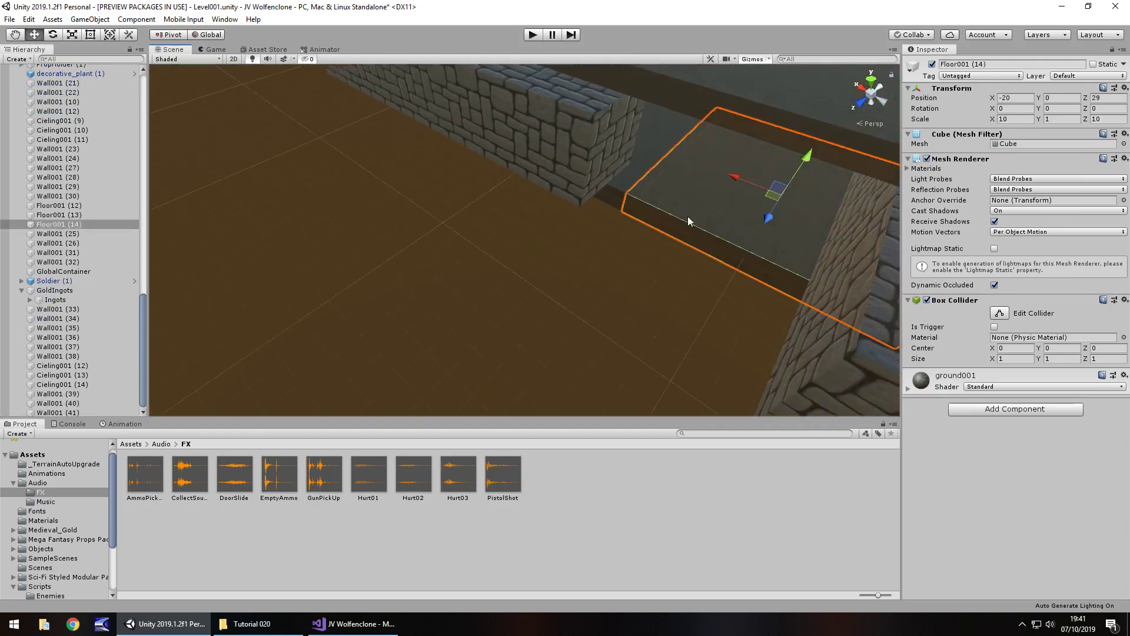
left_click(621, 189, "ctrl")
key("ctrl+d")
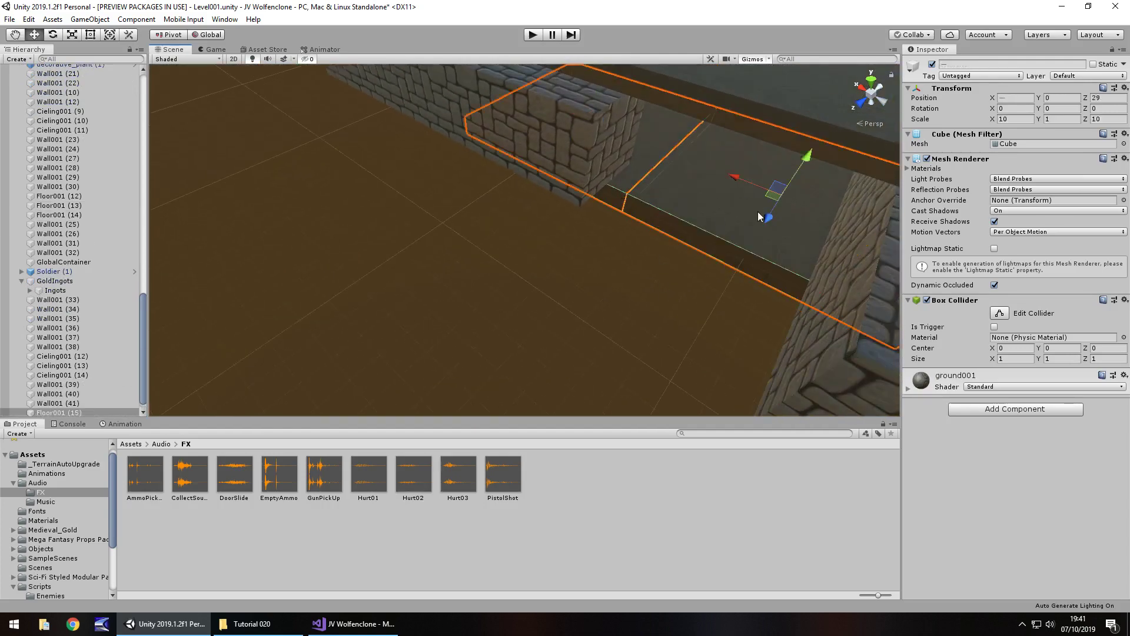
left_click_drag(758, 212, 716, 330)
Duplicate the end wall block at X -12 twice along Z, ending at Z 42.
right_click_drag(682, 266, 655, 223)
left_click(655, 230)
key("ctrl+d")
left_click_drag(635, 205, 474, 278)
key("ctrl+d")
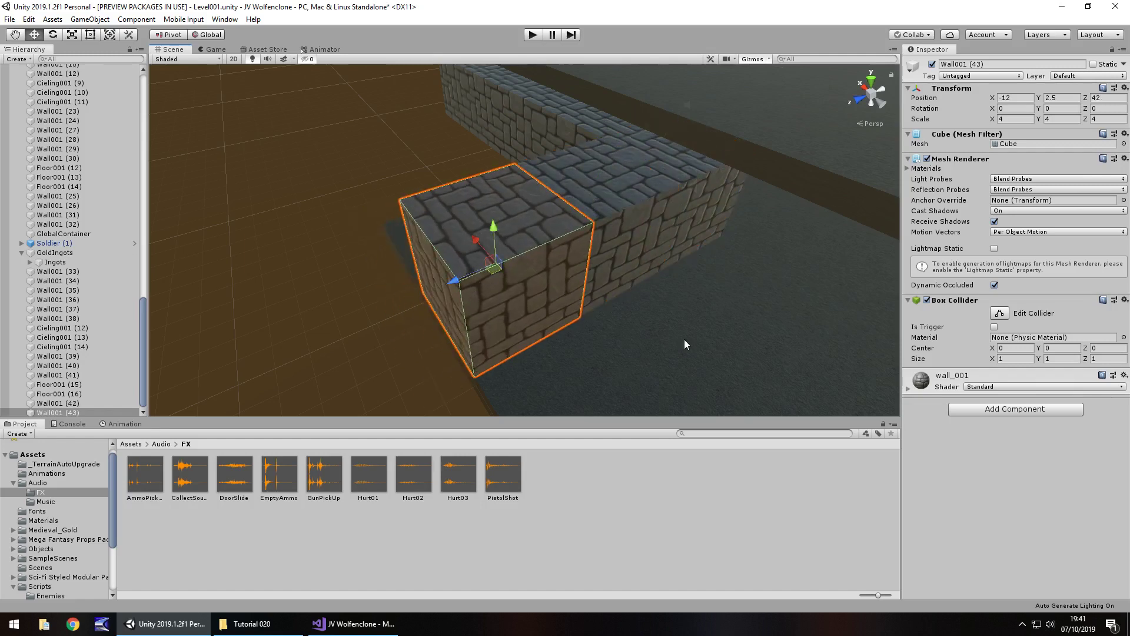